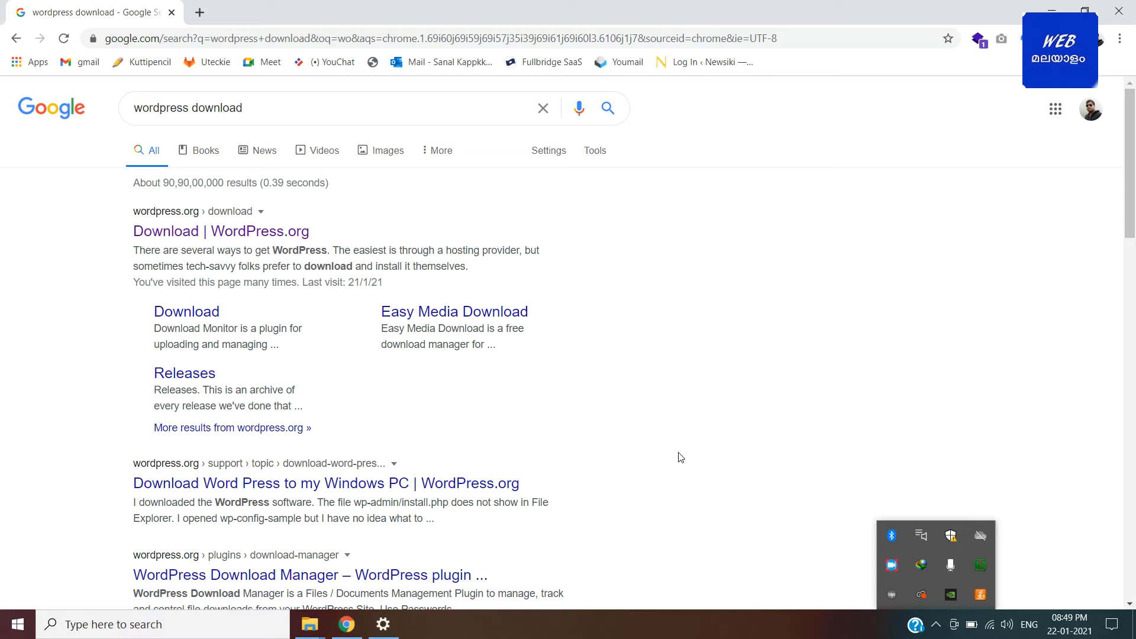
Step: Download WordPress 5.6 as wordpress-5.6_2.zip and open its Compressed download folder
left_click(210, 232)
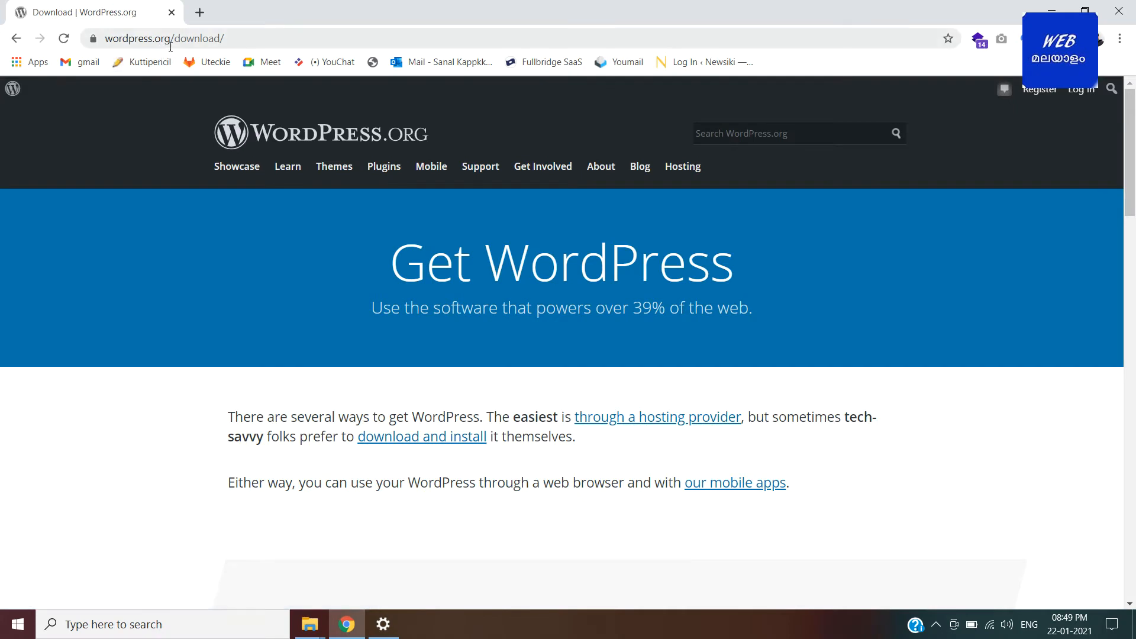
left_click_drag(1133, 140, 1110, 406)
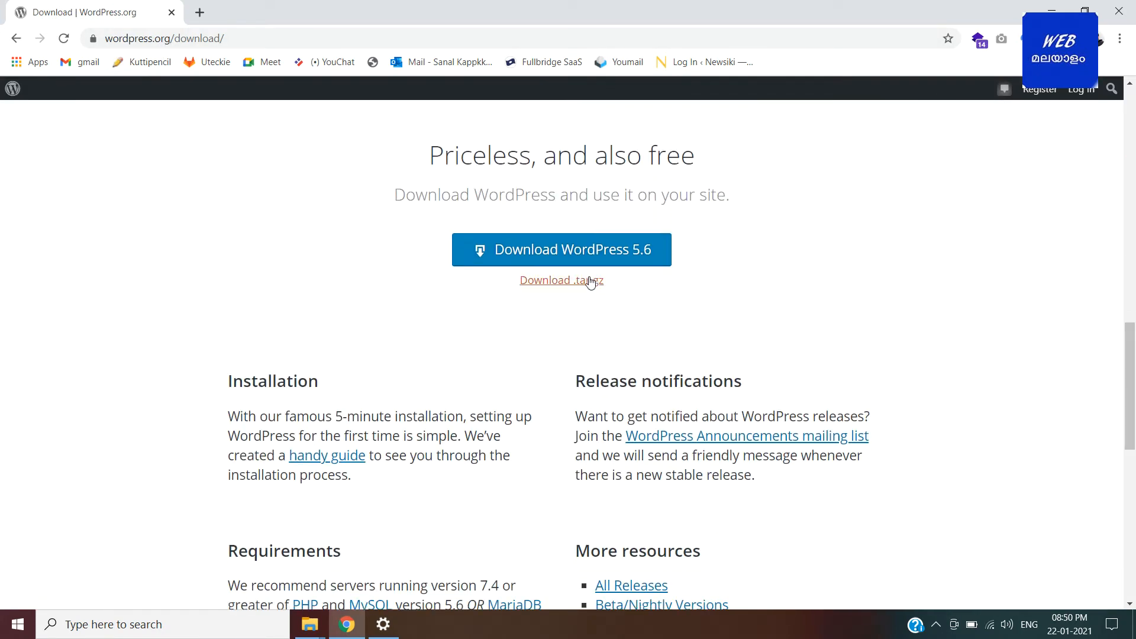
left_click(562, 248)
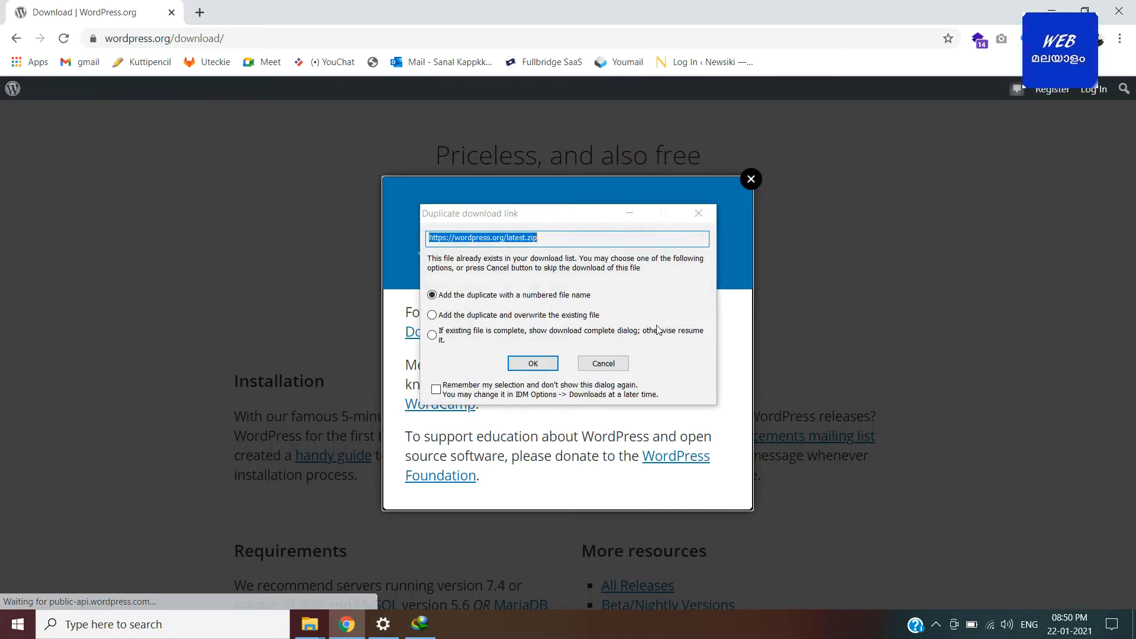
left_click(530, 362)
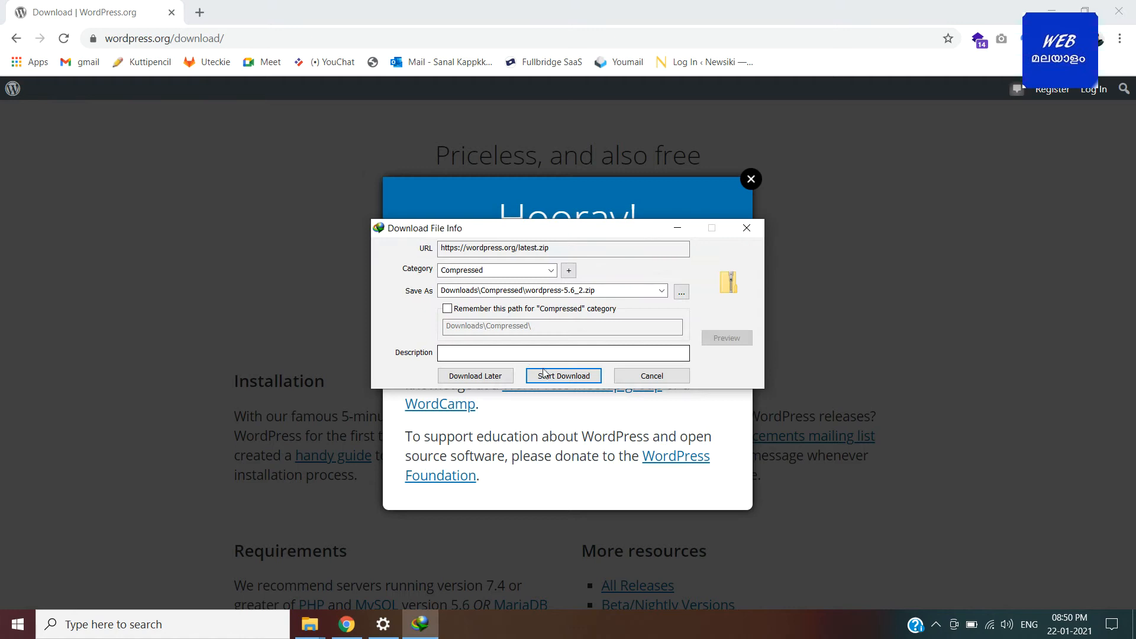
left_click(551, 377)
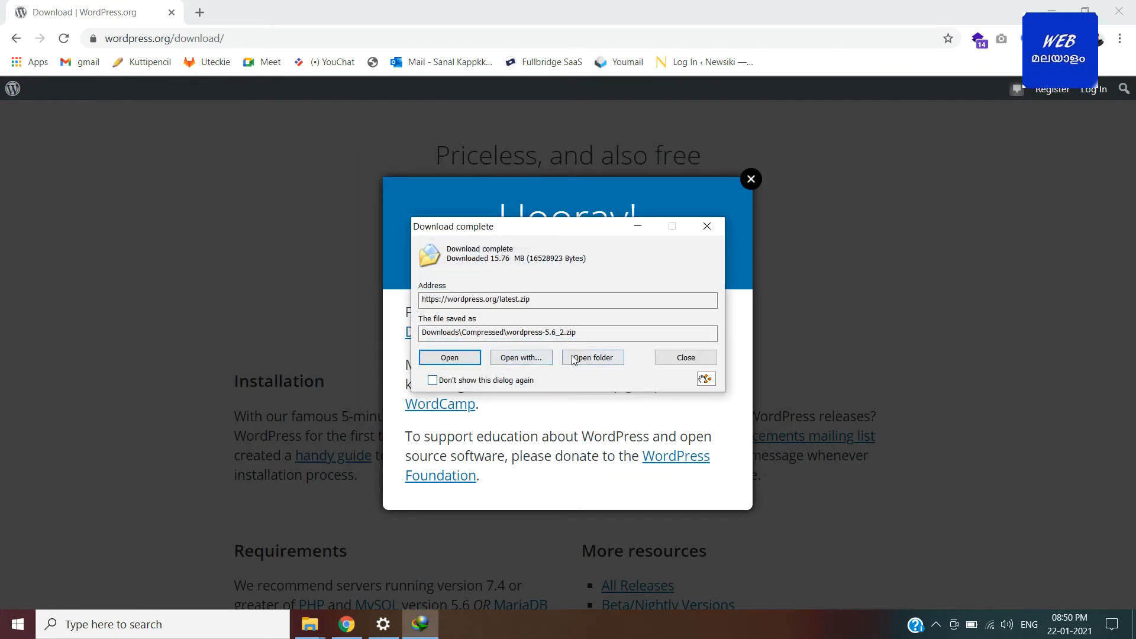
left_click(583, 359)
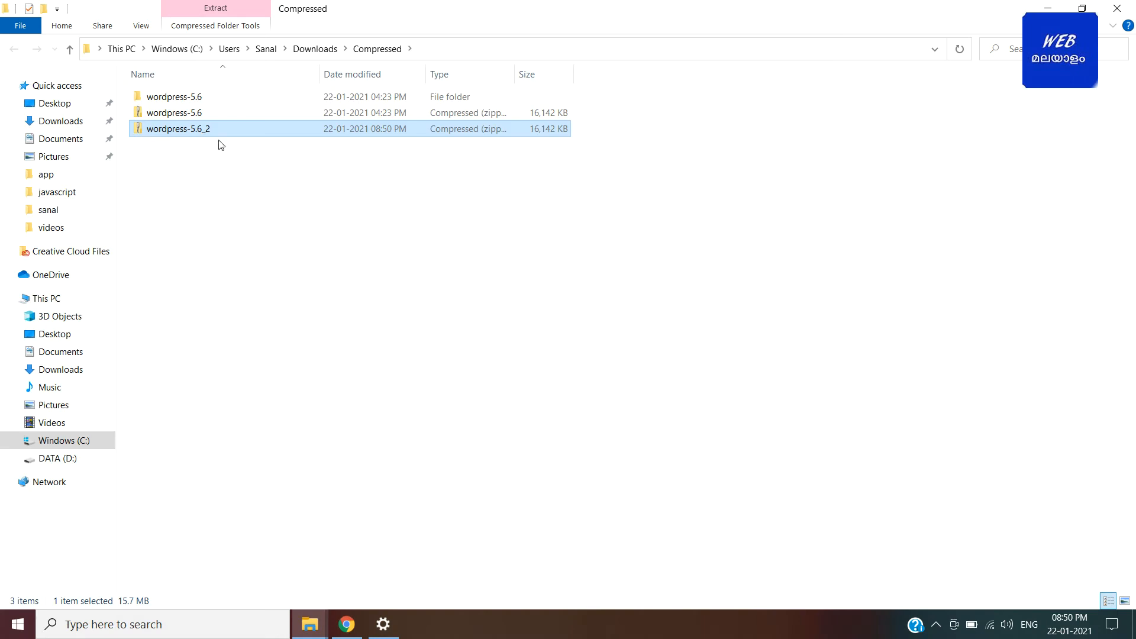
Step: Cancel extracting the wordpress-5.6_2 zip and open the already-extracted wordpress-5.6 folder
right_click(176, 129)
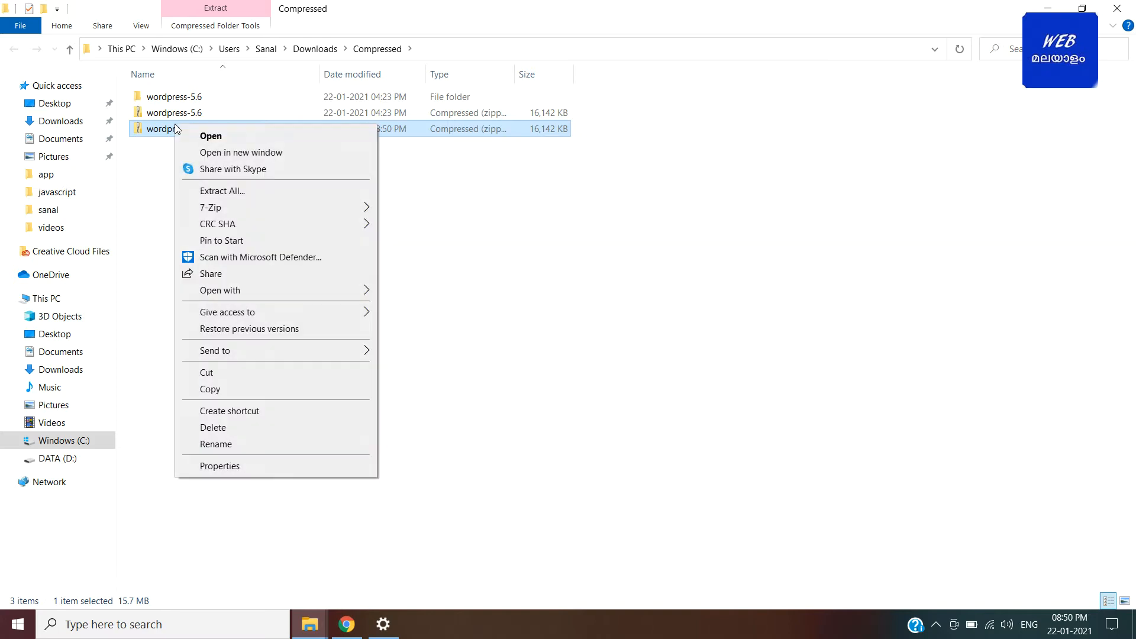
left_click(224, 191)
left_click(736, 461)
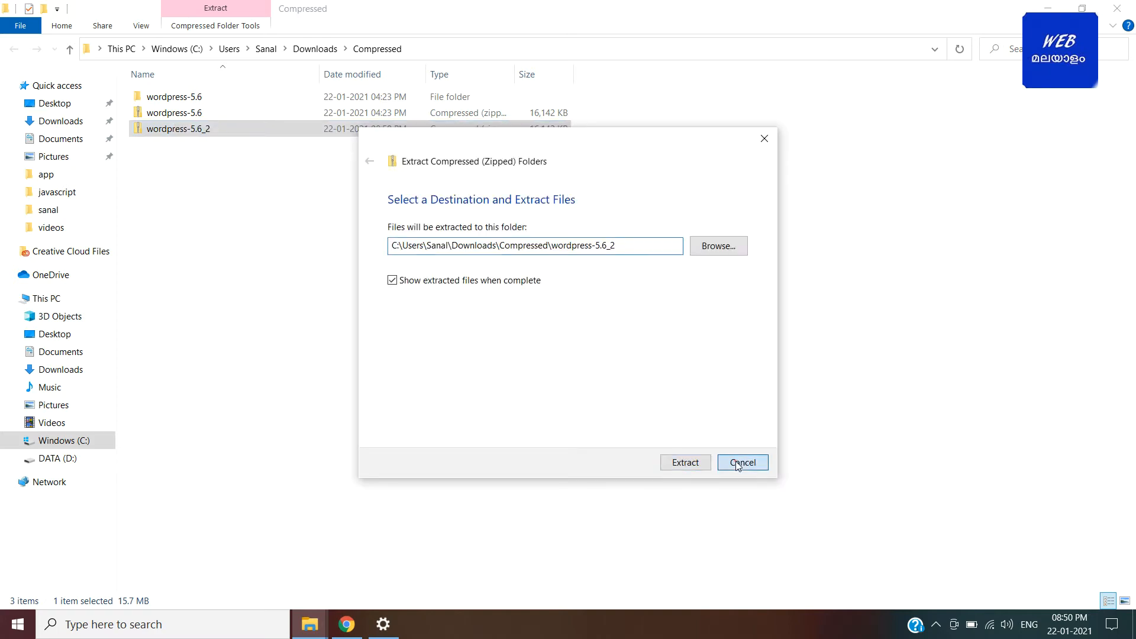
double_click(183, 98)
Step: Rename the wordpress folder inside wordpress-5.6 to 'woocommerce'
left_click(183, 98)
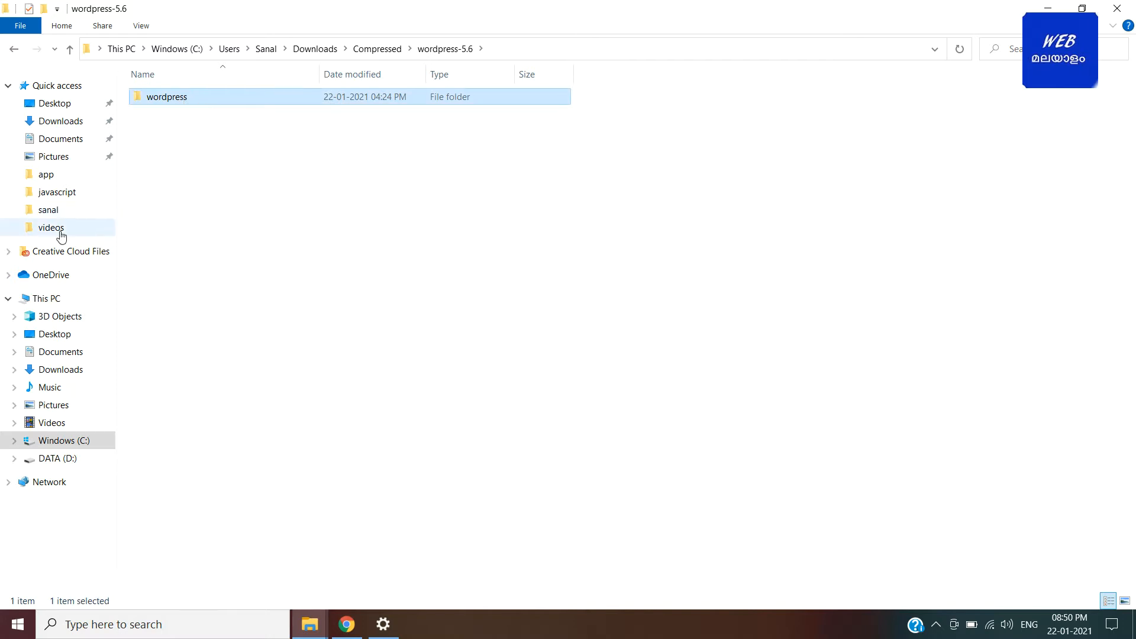
left_click(186, 95)
left_click(232, 114)
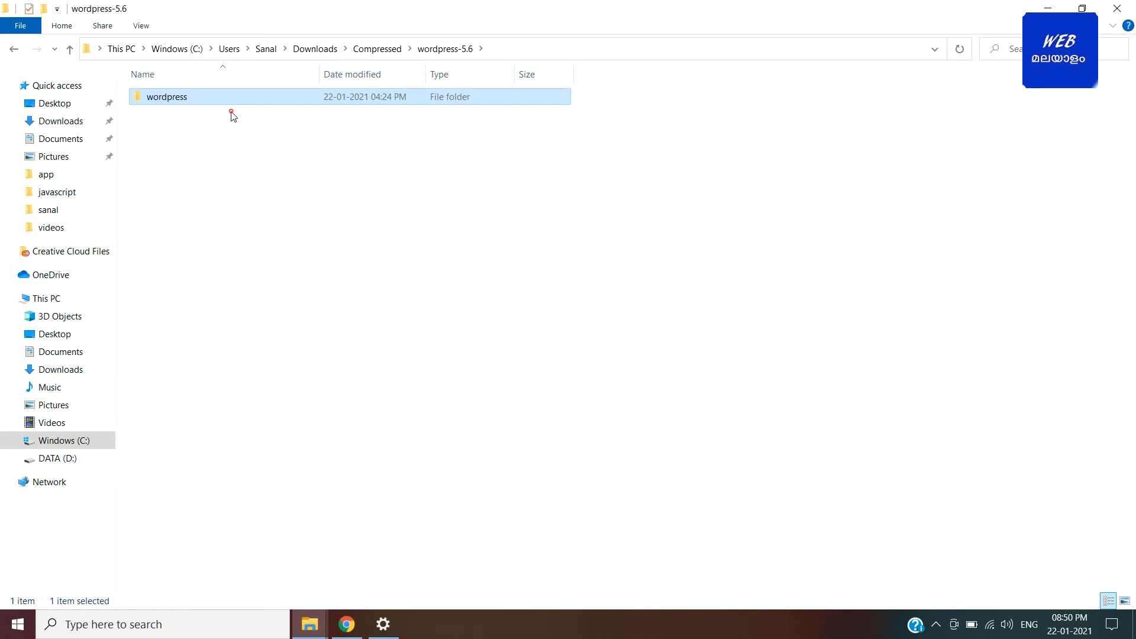
double_click(229, 100)
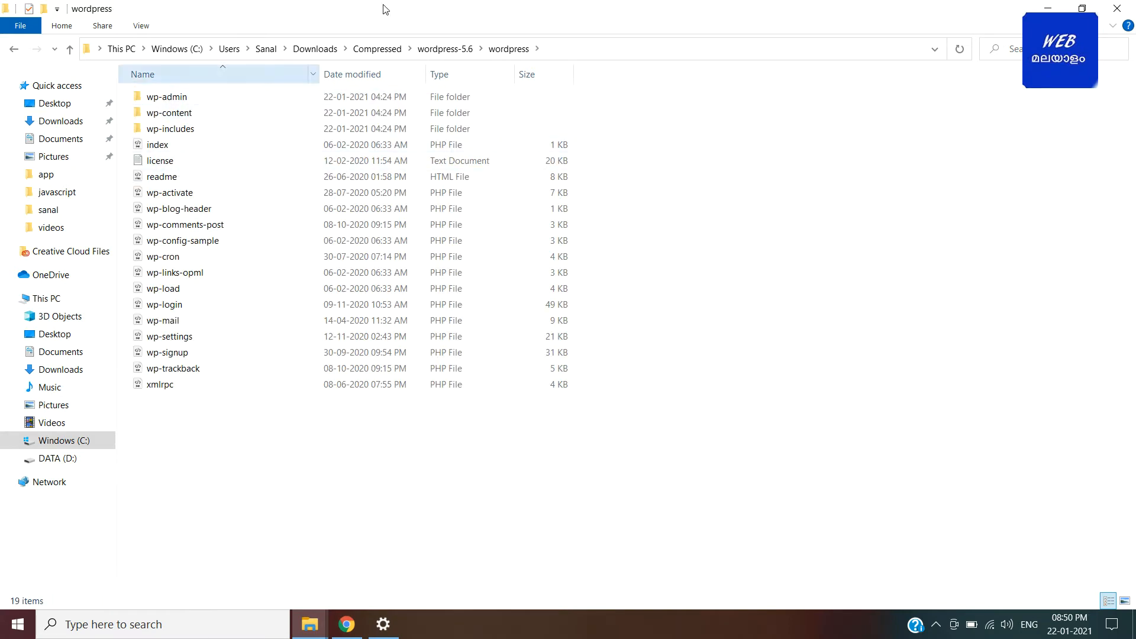
left_click(446, 49)
left_click(208, 99)
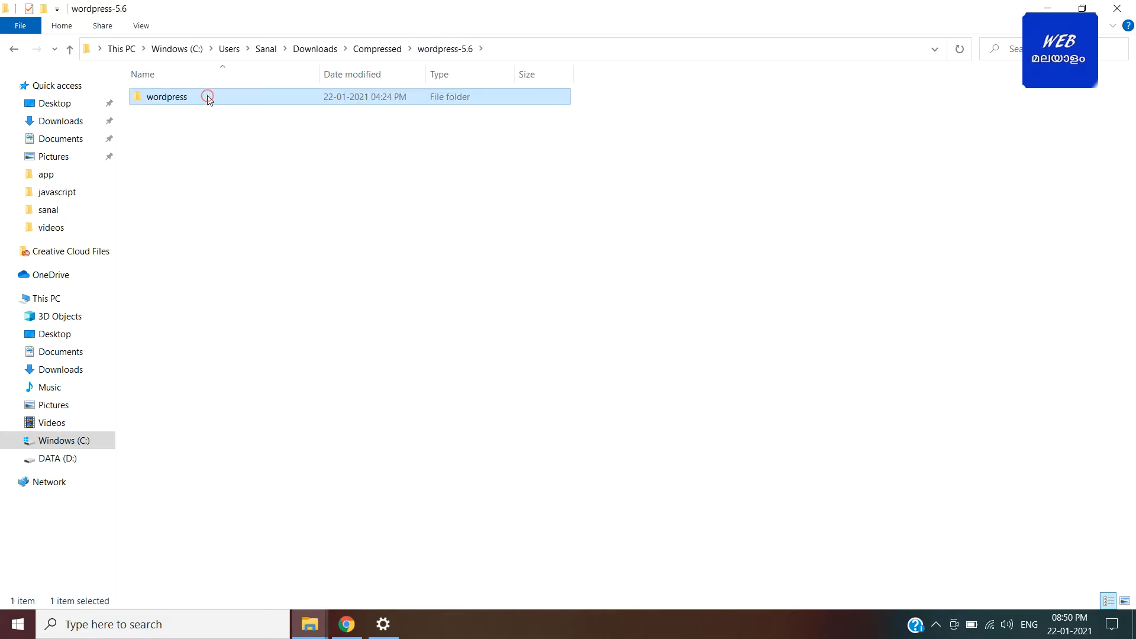
type("woo")
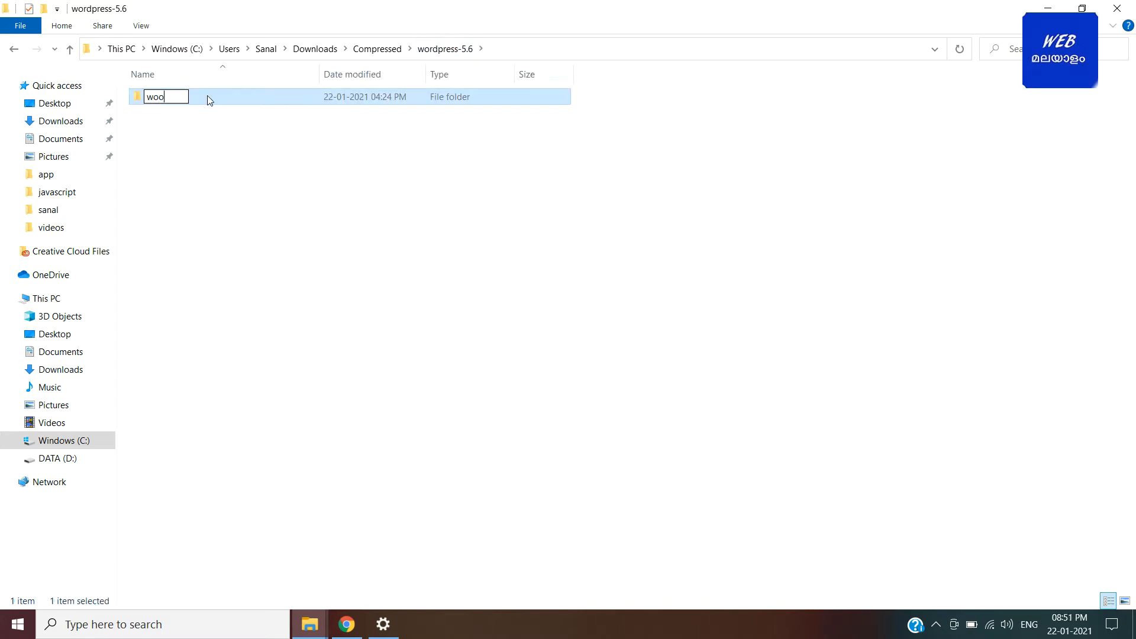
type("commerce")
key("Return")
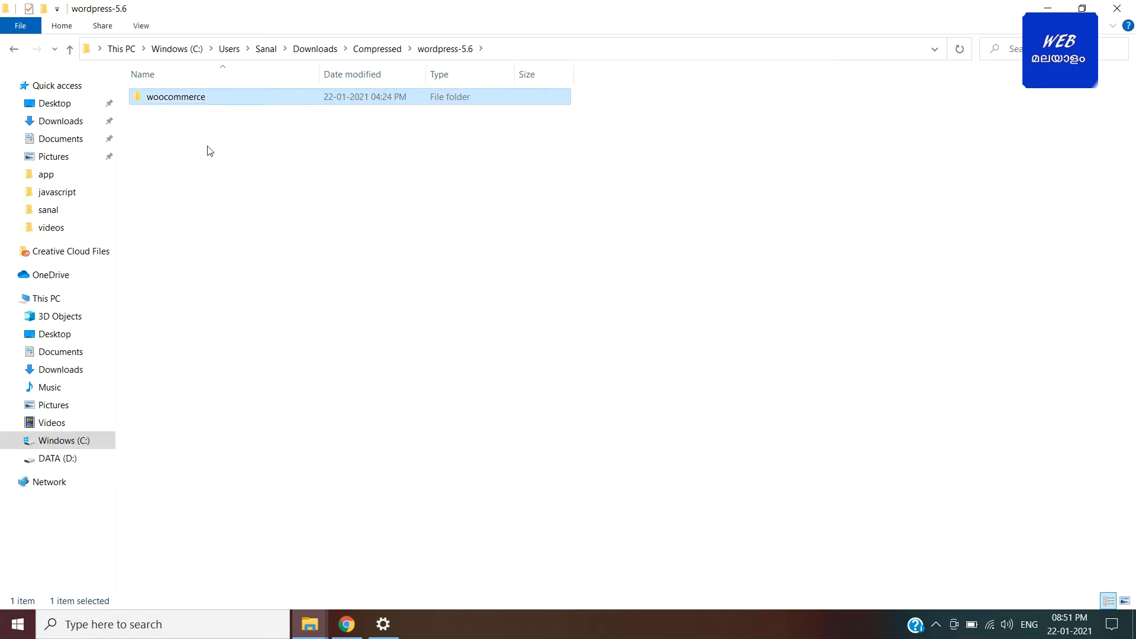
left_click(208, 173)
left_click(178, 98)
Step: Paste the woocommerce folder into C:\wamp64\www, open the copy, and return to Chrome
left_click(79, 441)
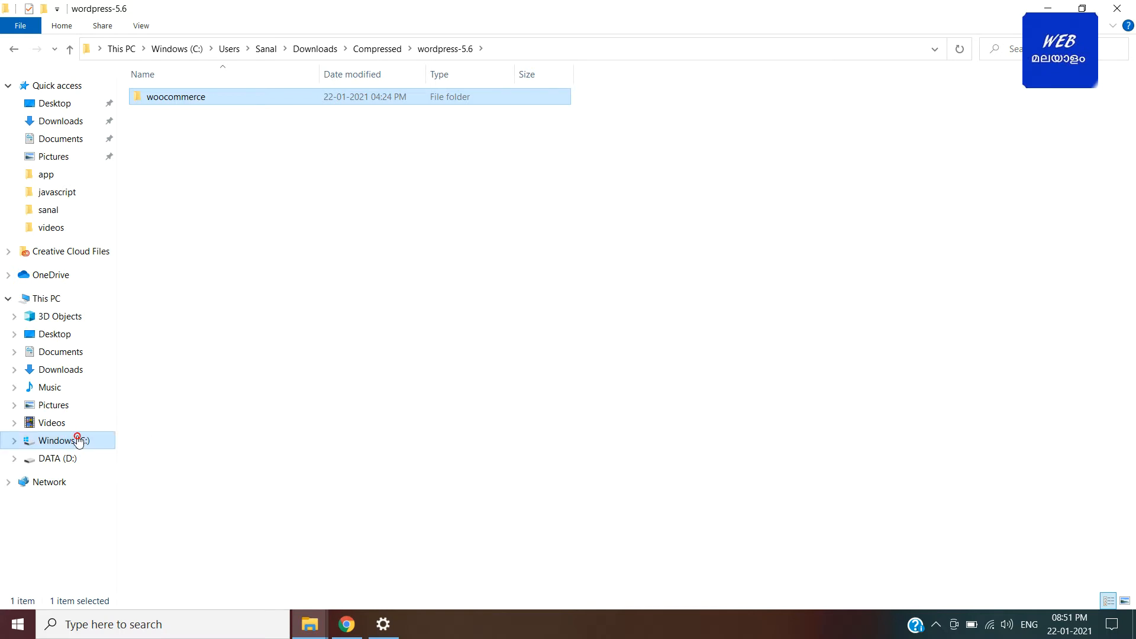
double_click(179, 322)
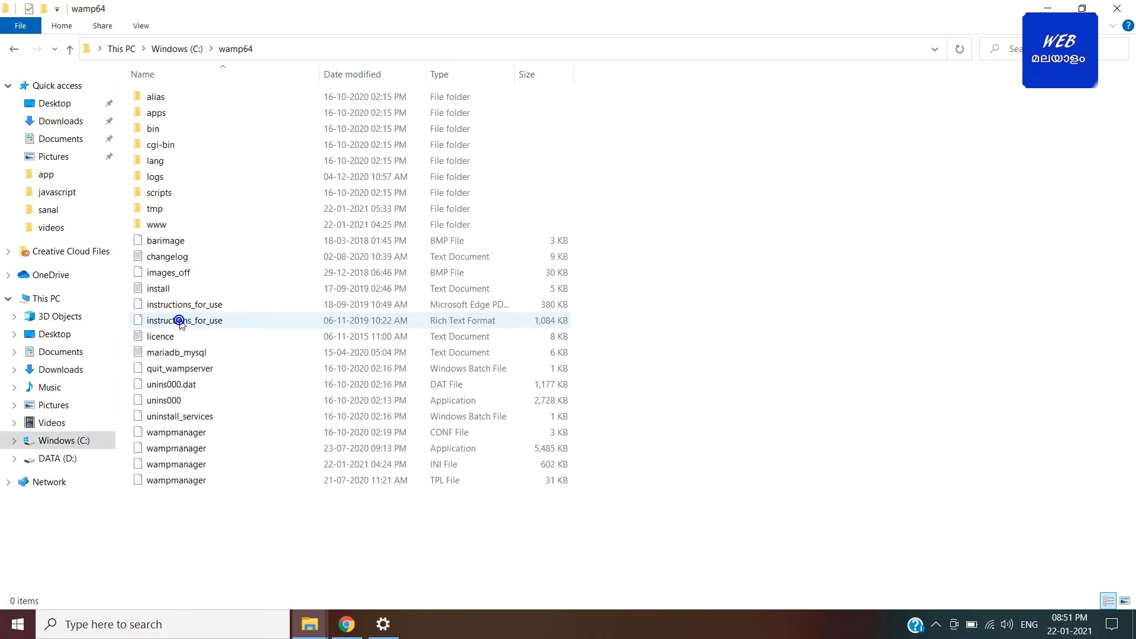
double_click(185, 225)
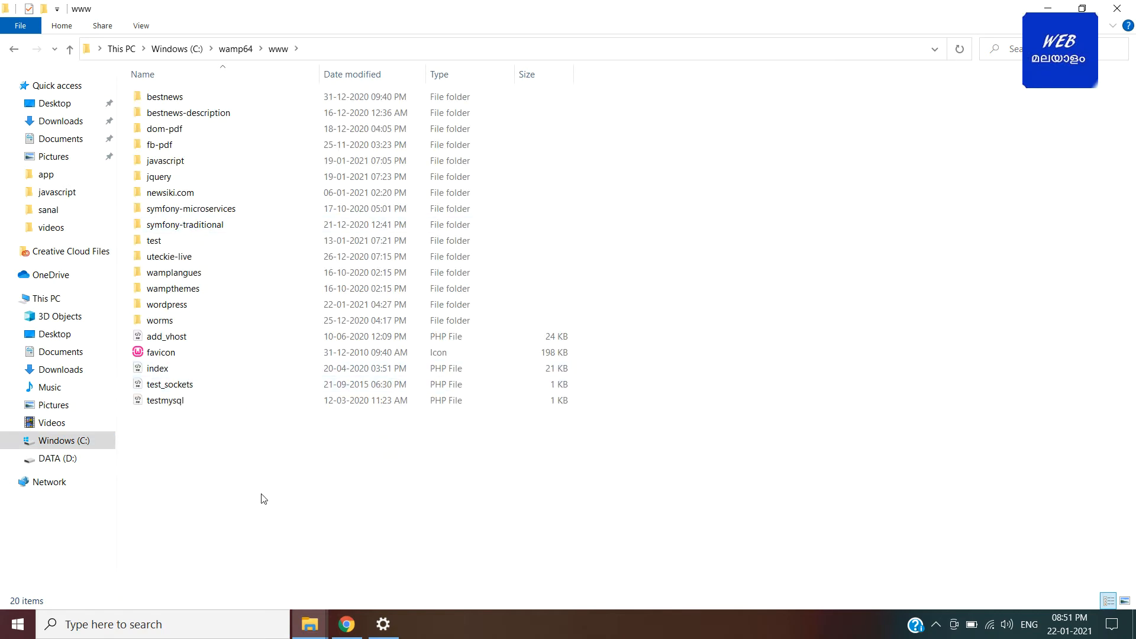
key("ctrl+v")
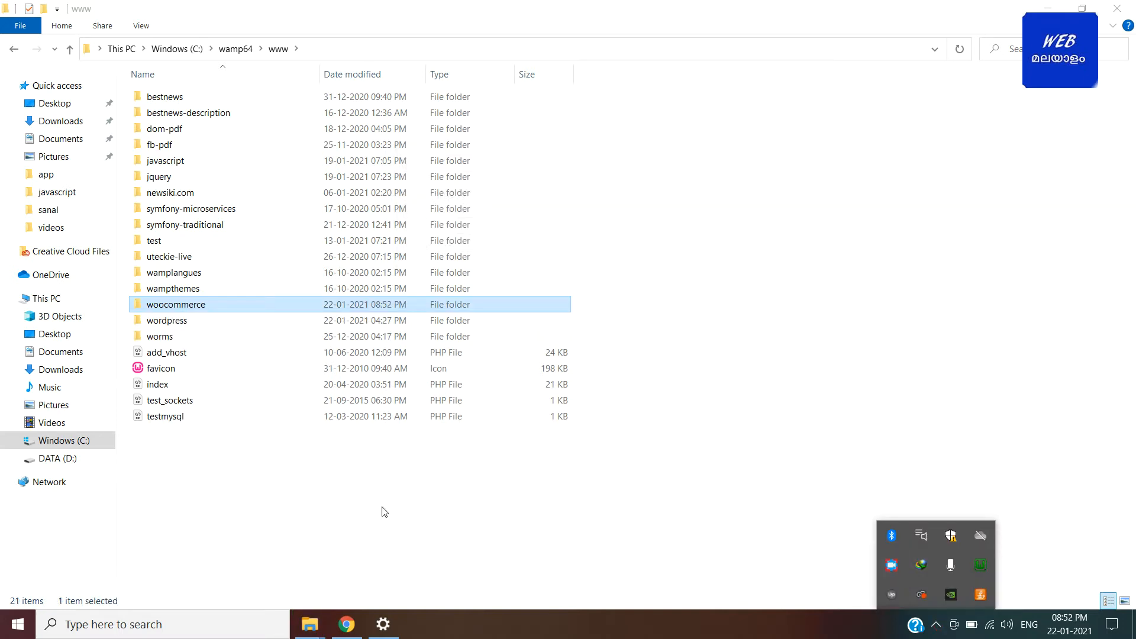
double_click(183, 304)
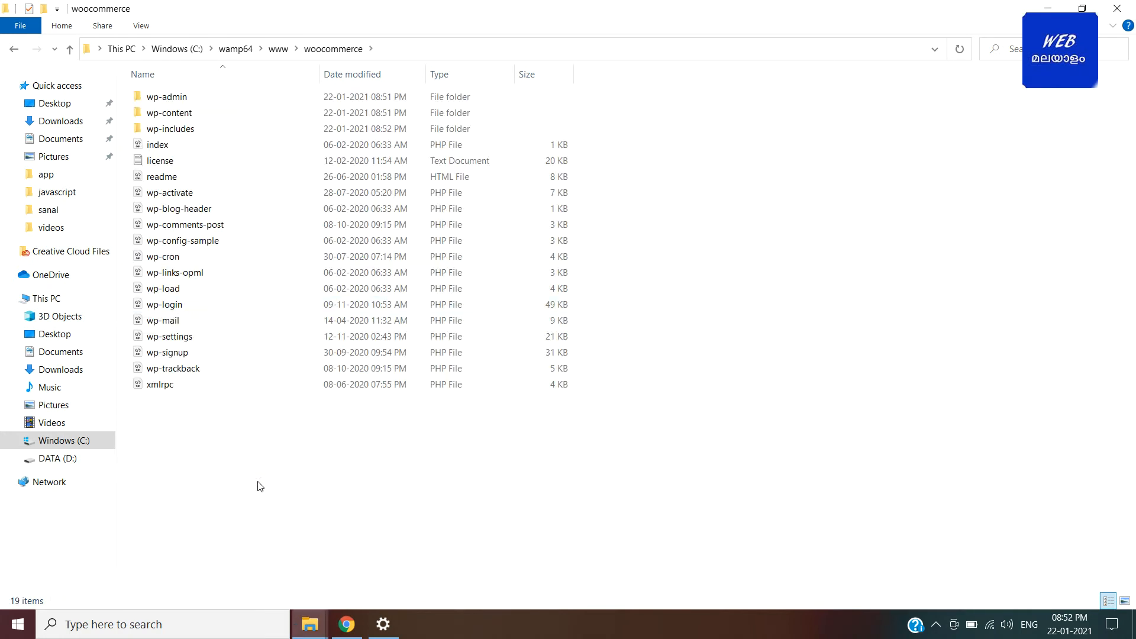
left_click(351, 633)
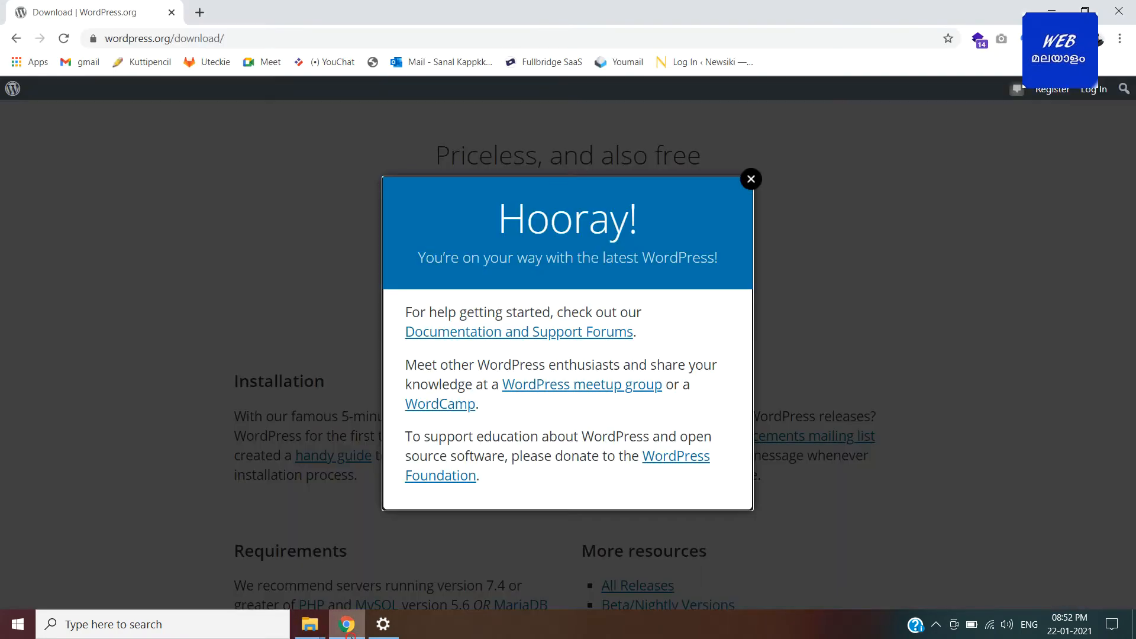
Step: Load localhost/woocommerce using the woocommerce project name copied from the Wampserver homepage
left_click(750, 178)
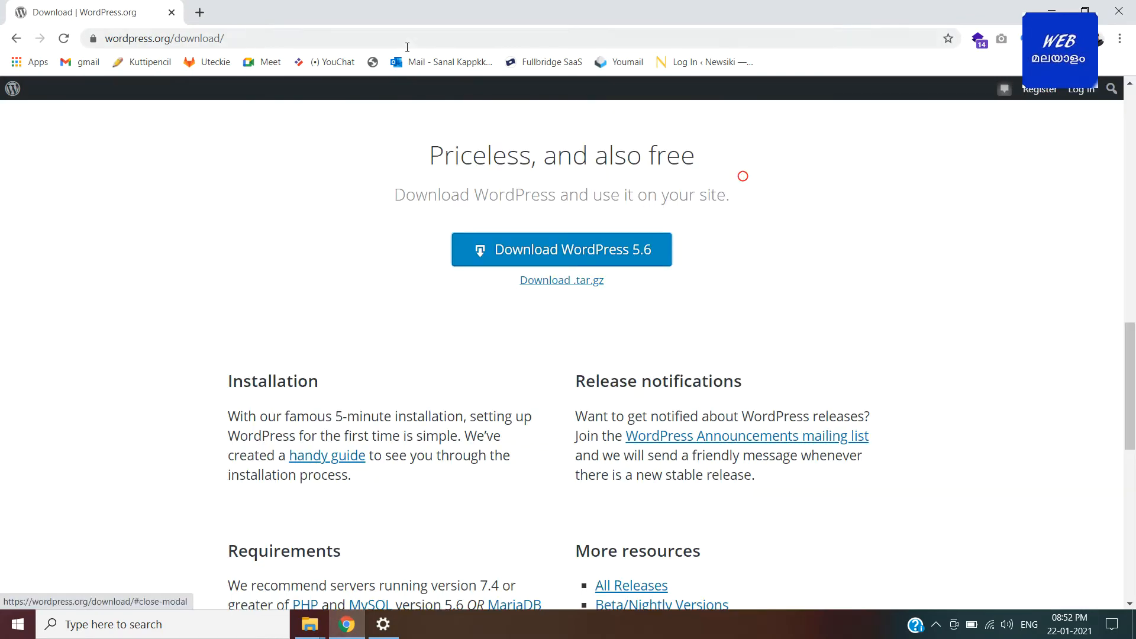
left_click(199, 11)
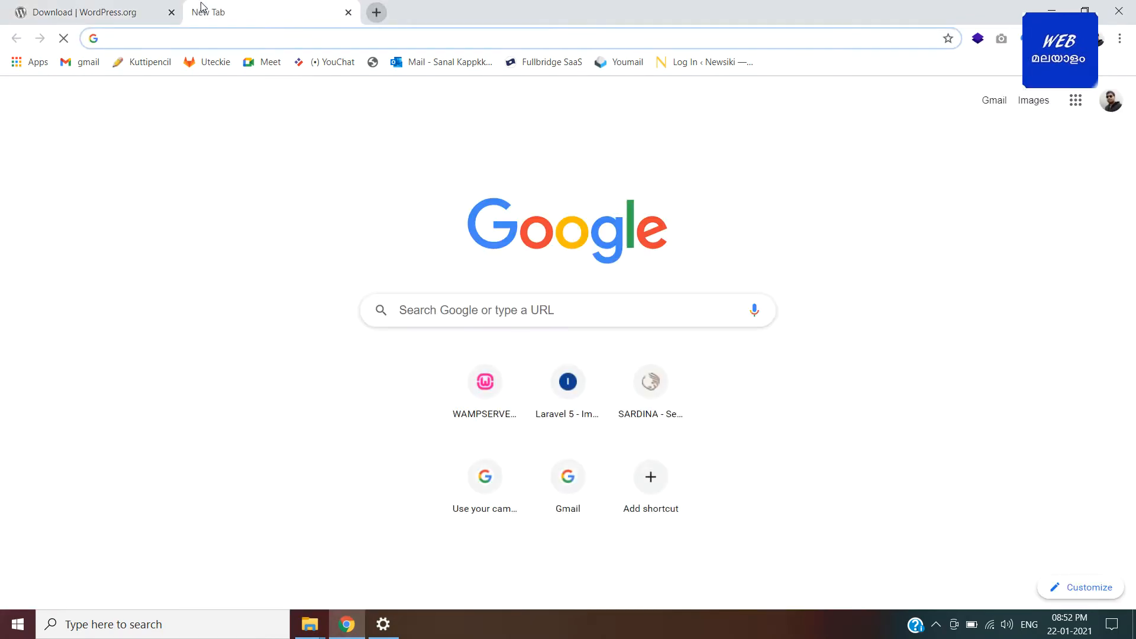
left_click(494, 387)
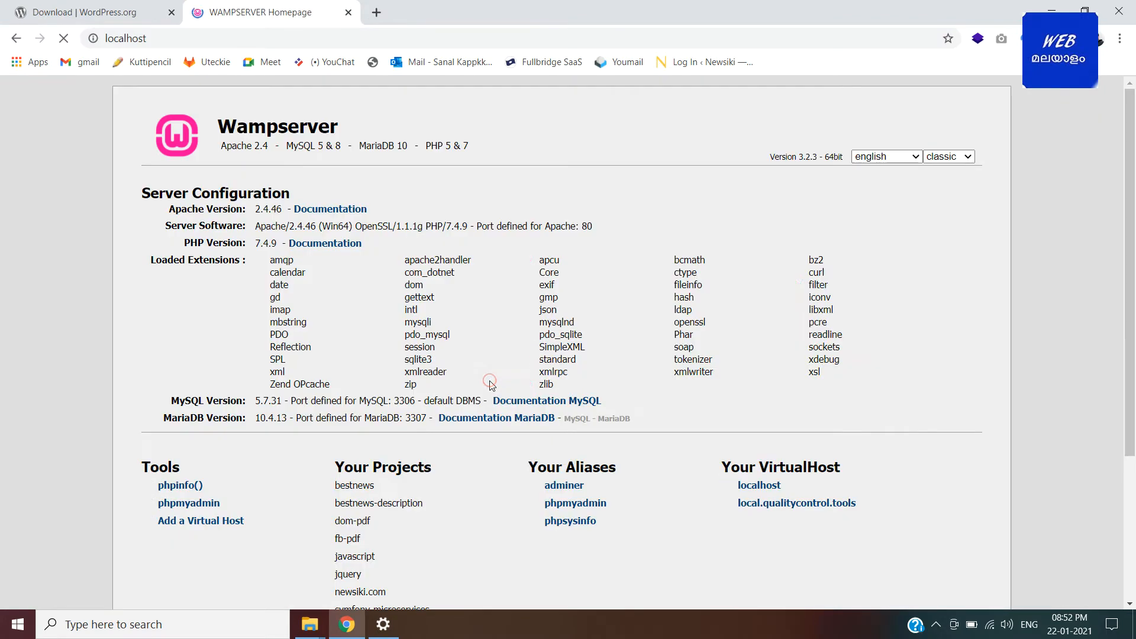
scroll(456, 569, "down", 3)
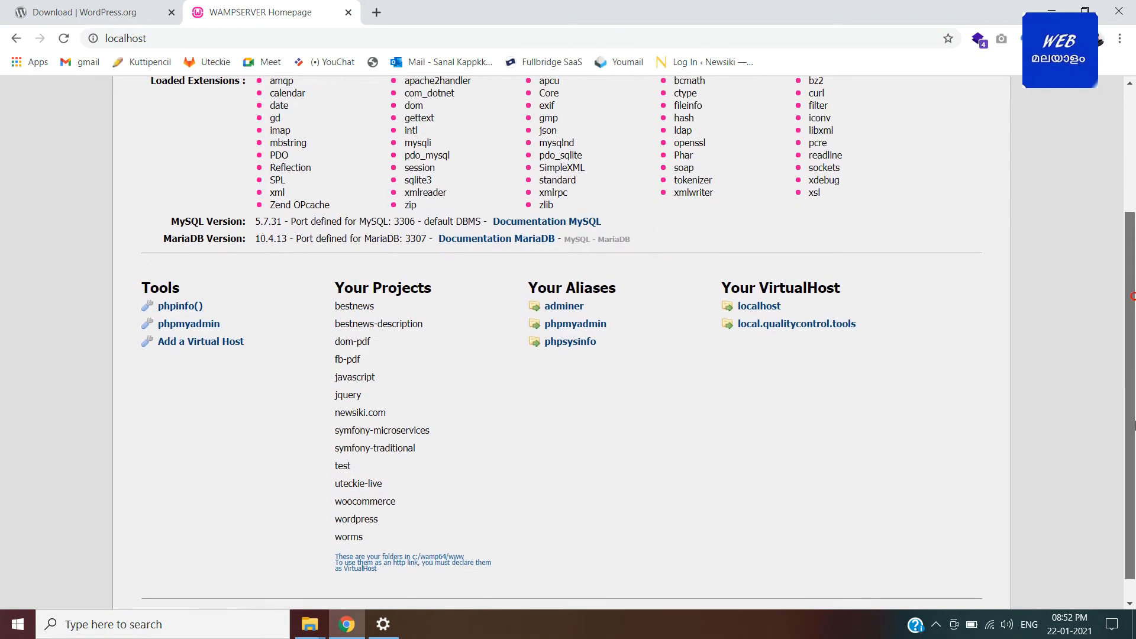
double_click(374, 500)
key("ctrl+c")
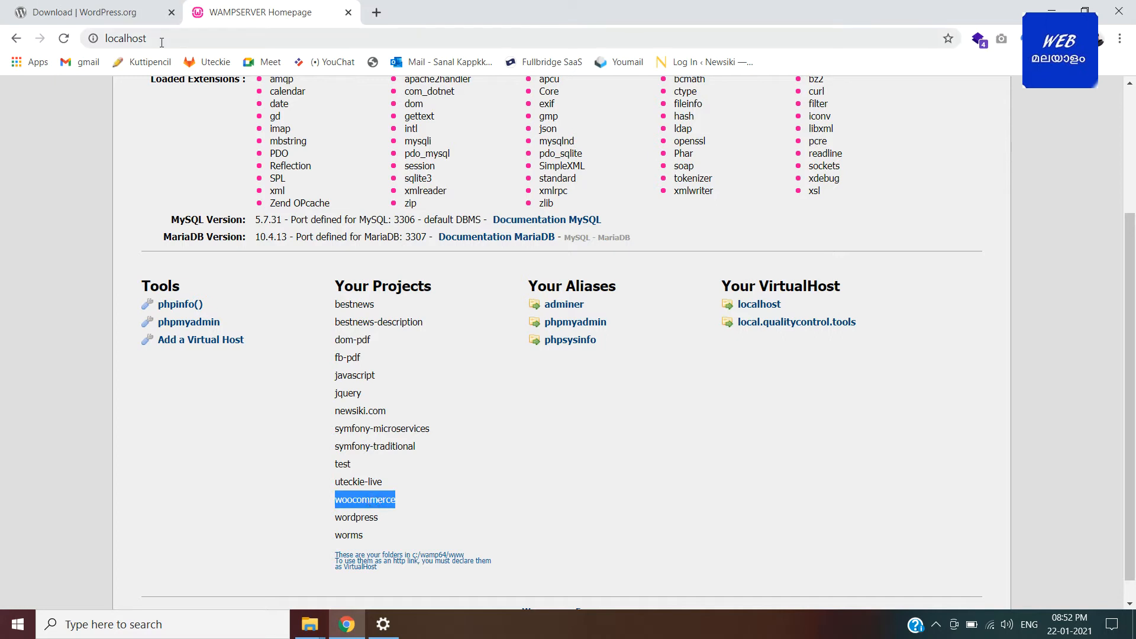
left_click(214, 41)
type("/")
key("ctrl+v")
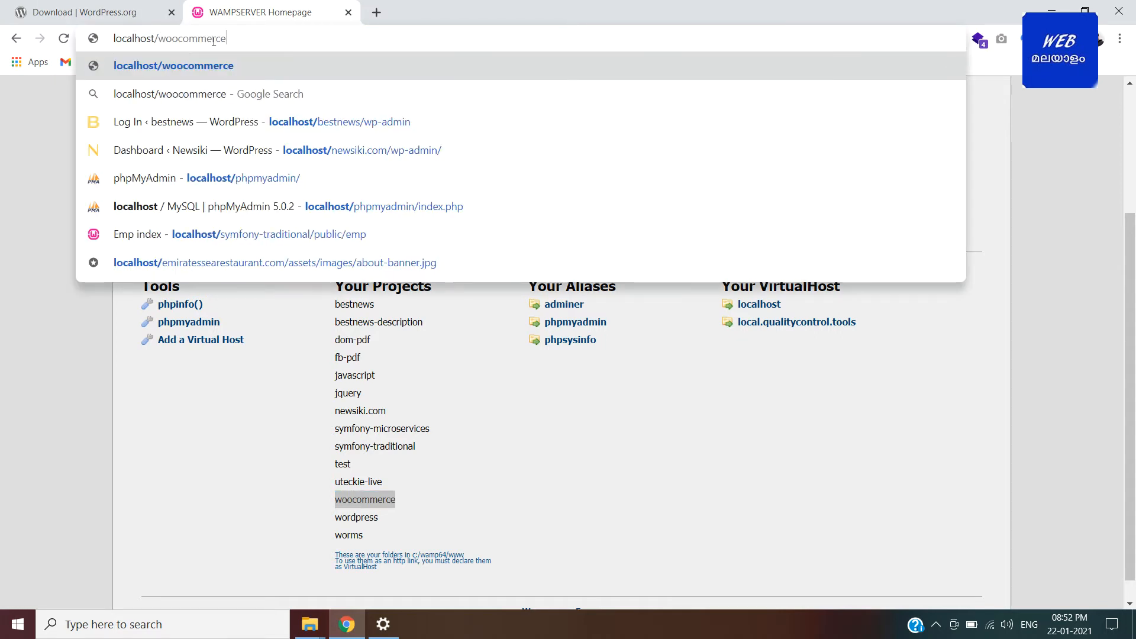
key("Return")
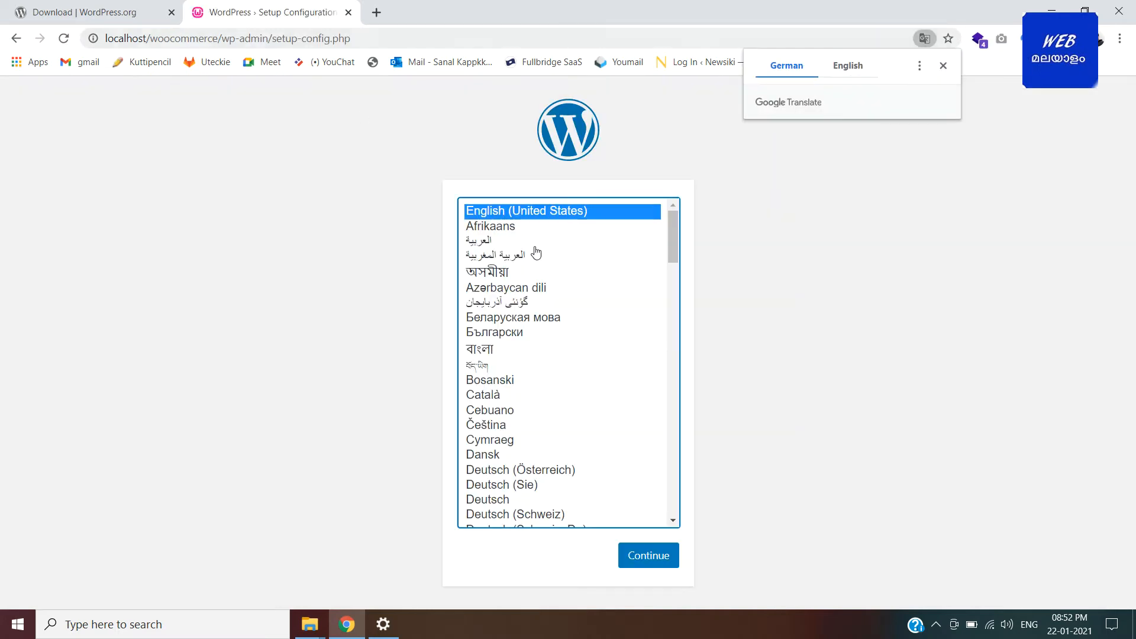
Step: Confirm English (United States) as the language and proceed to the database details form
left_click(655, 562)
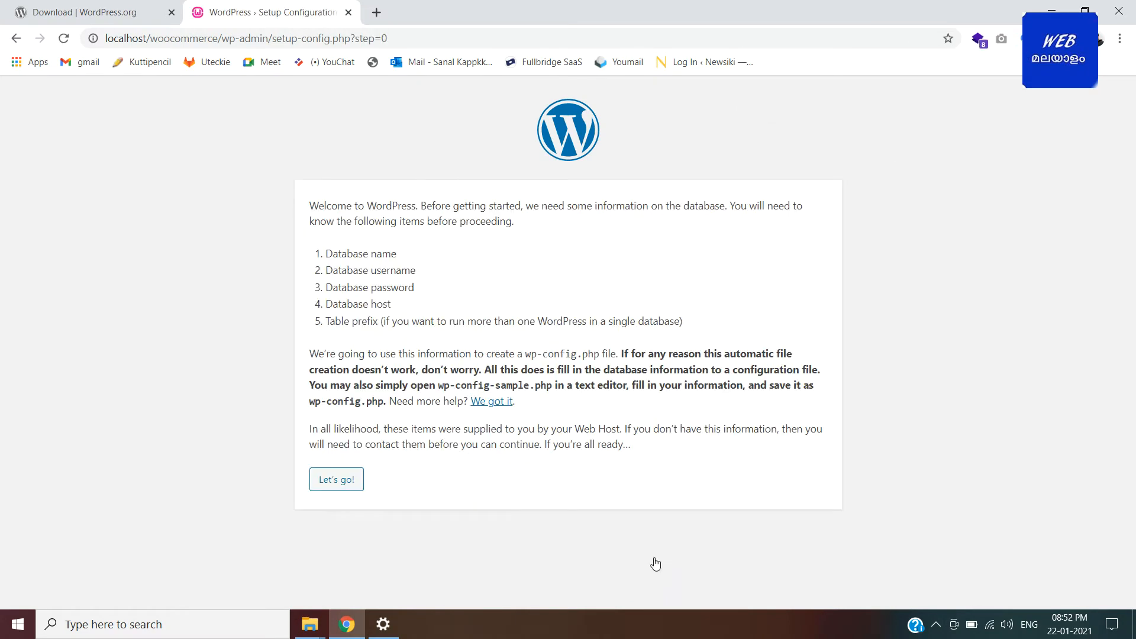
left_click(346, 480)
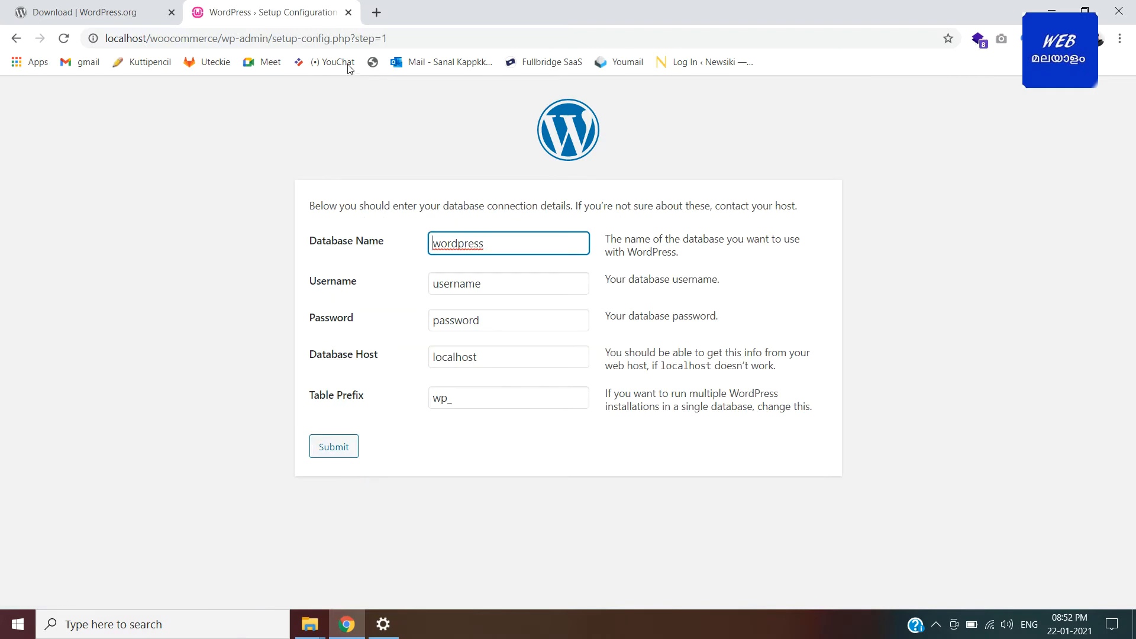
Step: Open phpMyAdmin from the Wampserver homepage and log in as root
left_click(376, 12)
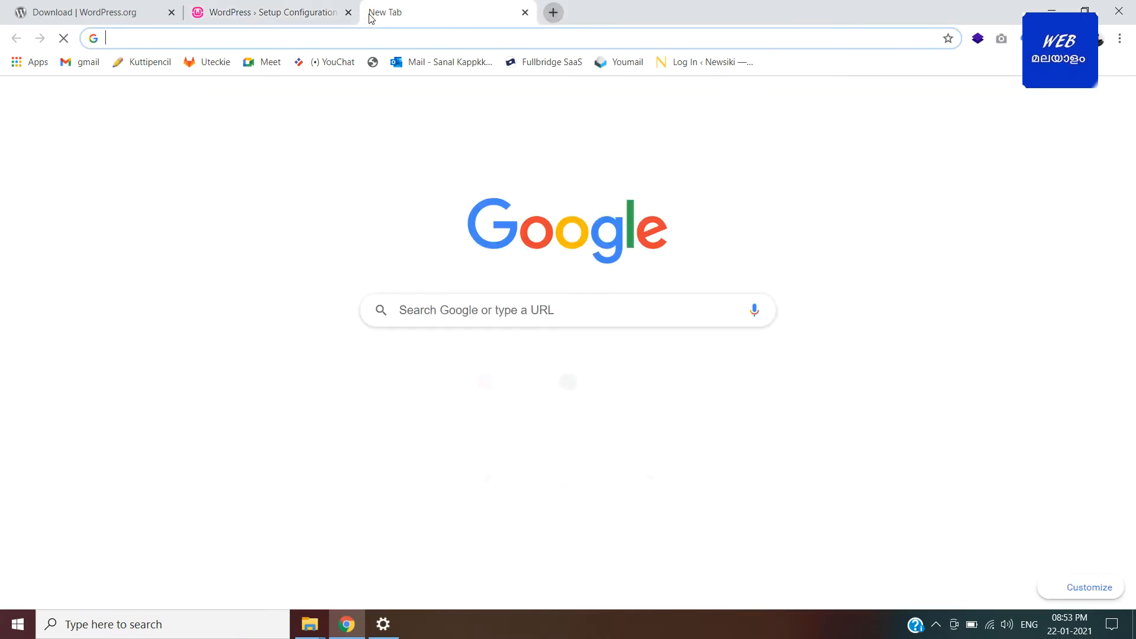
left_click(504, 410)
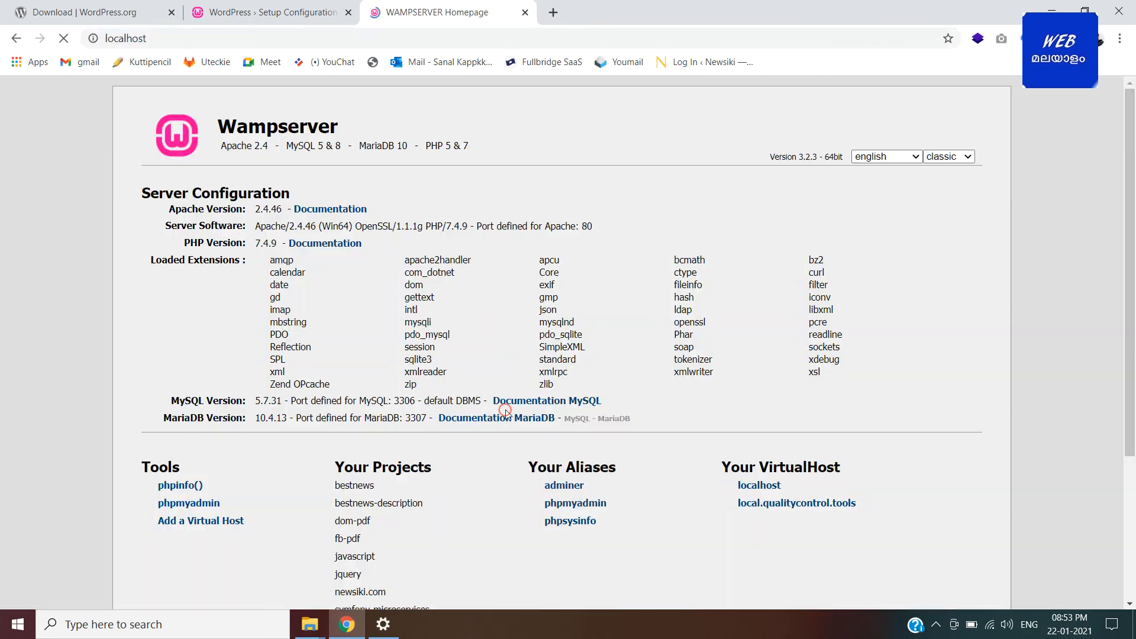
left_click(189, 503)
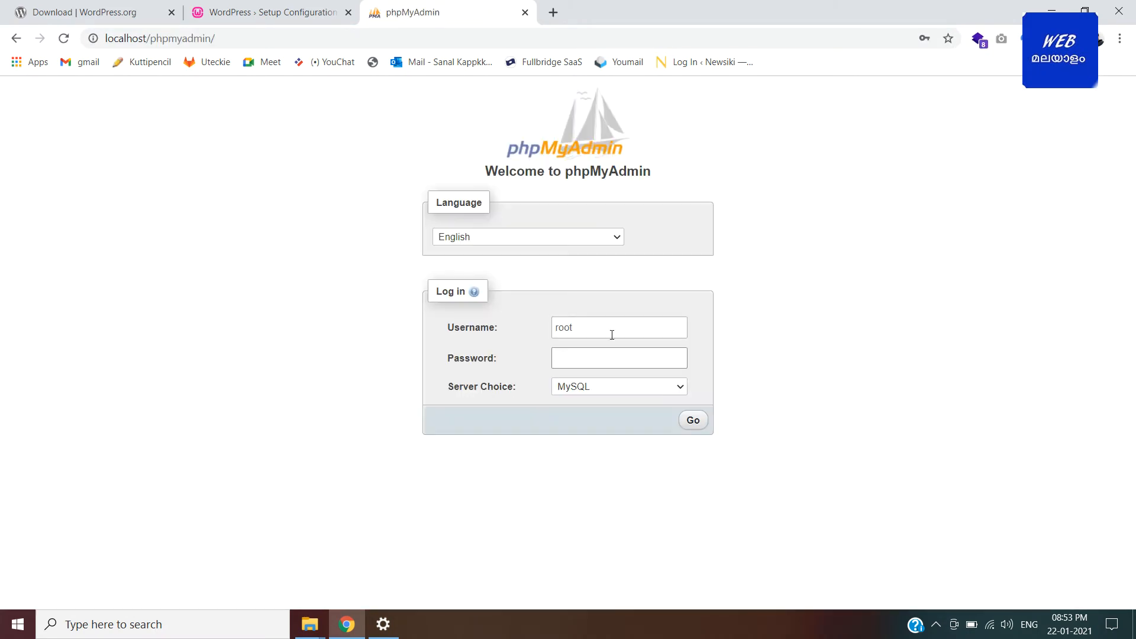
left_click(696, 420)
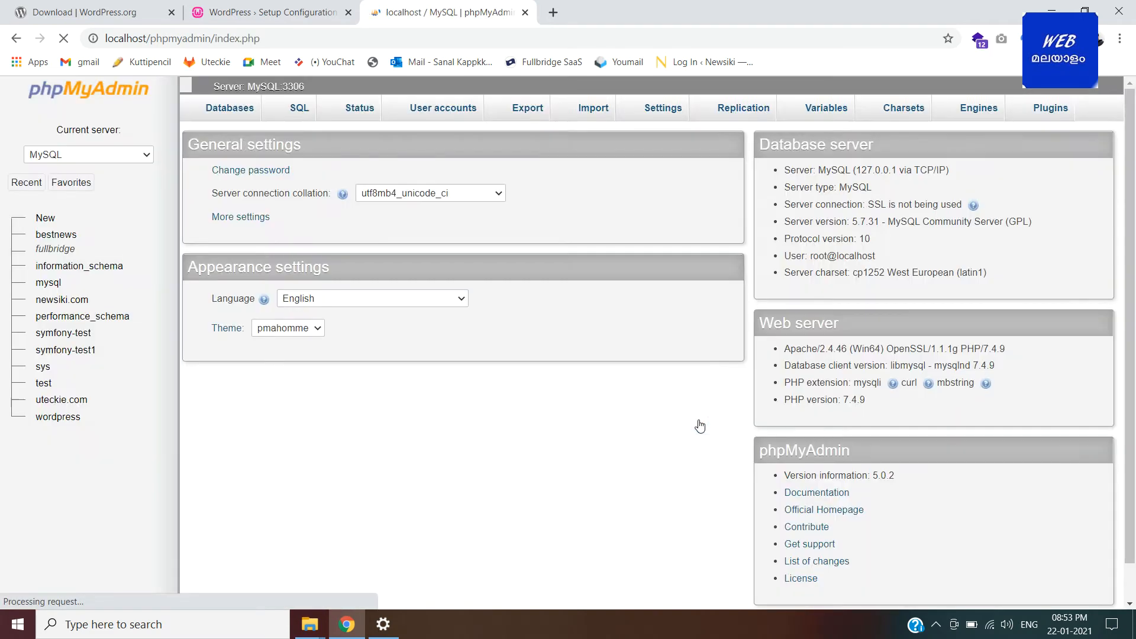
Step: Create a new database named woocommerce, correcting the misspelled name first
left_click(239, 118)
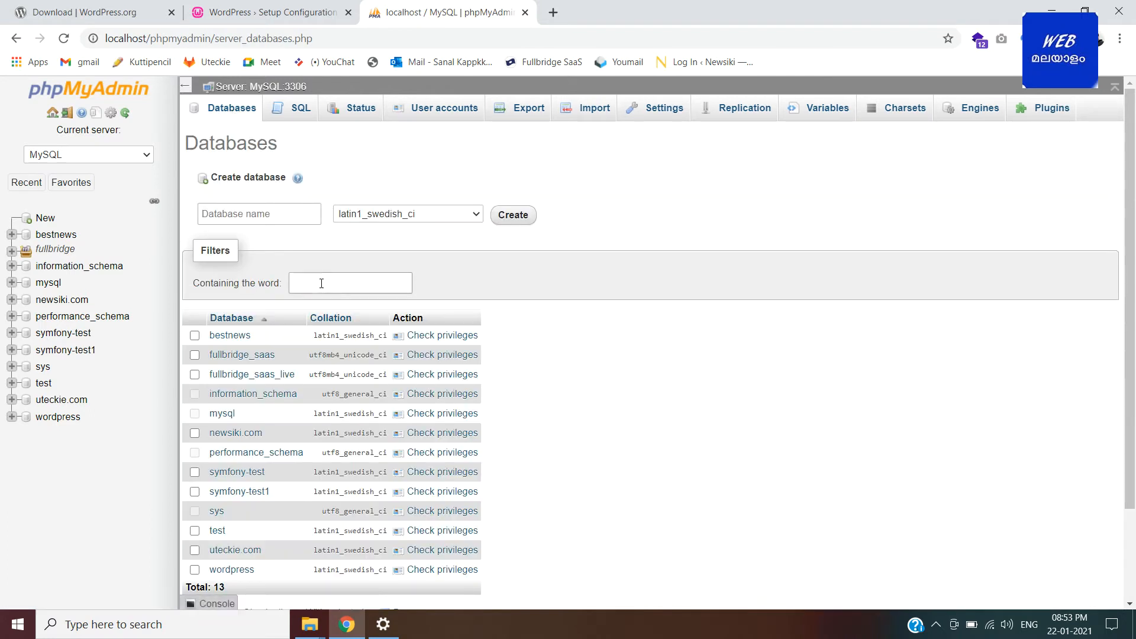
left_click(281, 207)
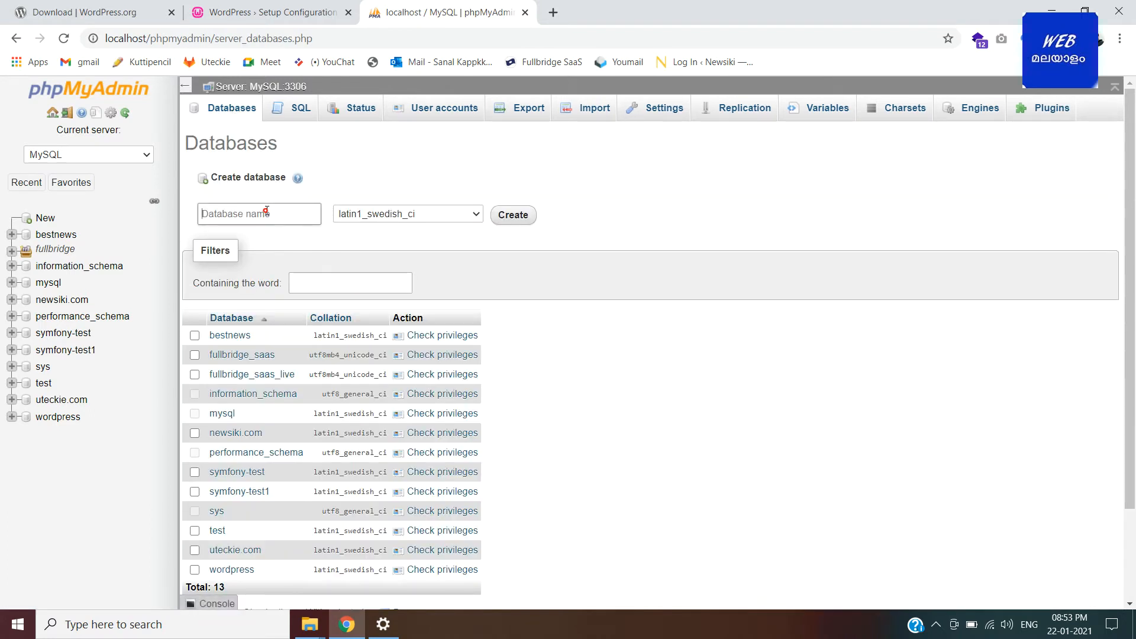
type("woo")
type("come")
type("merce")
double_click(252, 212)
key("ctrl+c")
left_click(510, 215)
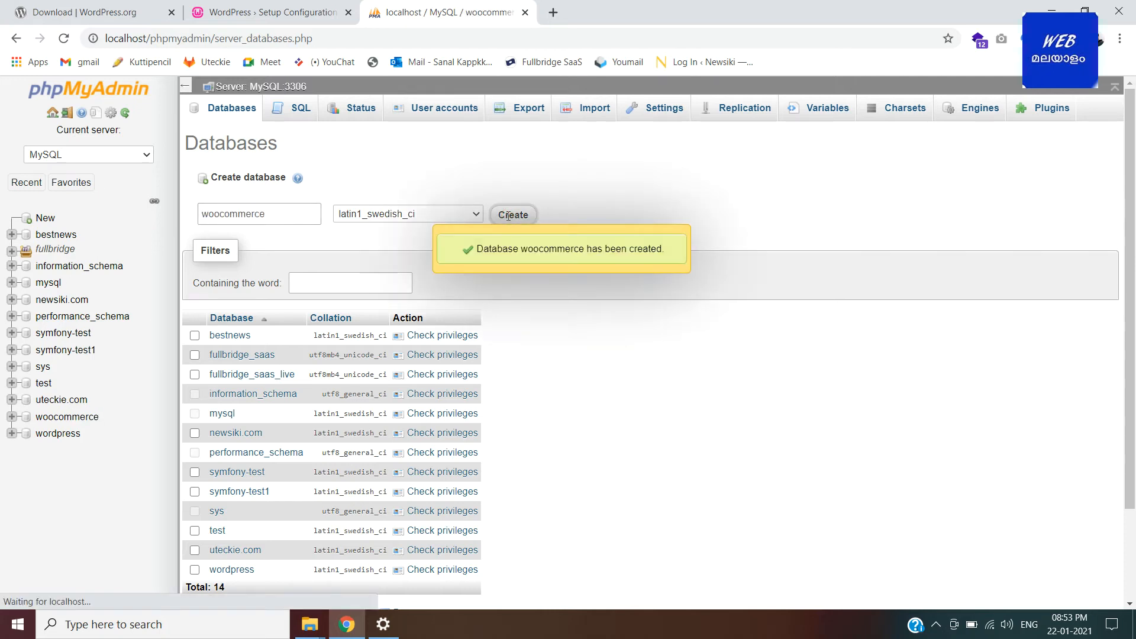
Step: Enter database name woocommerce, username root and an empty password in the setup form
left_click(307, 5)
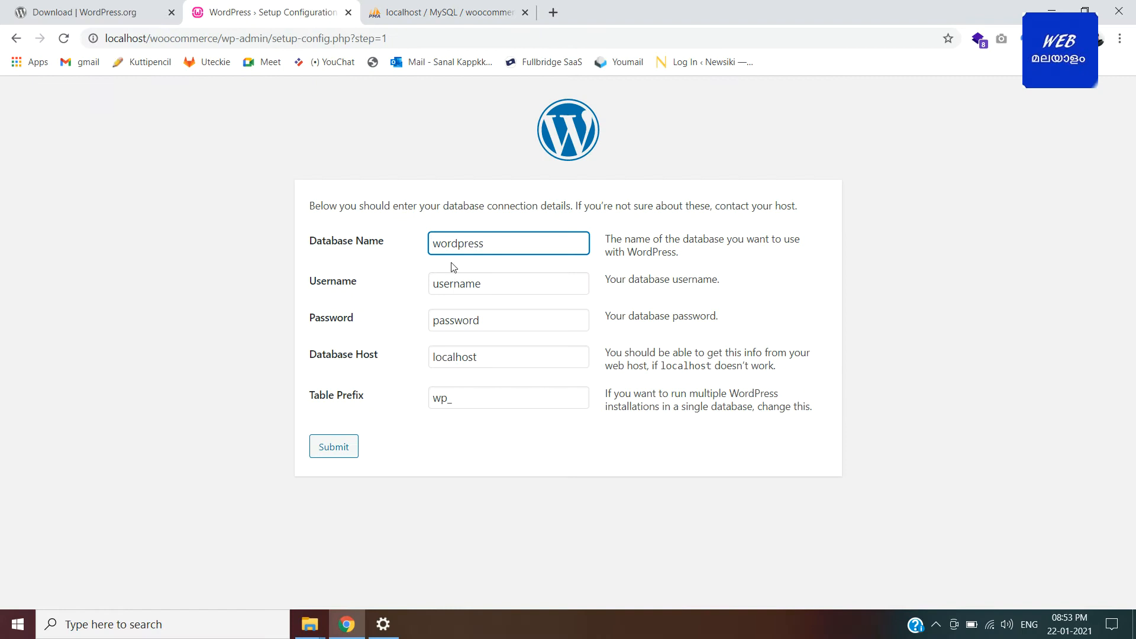
double_click(460, 246)
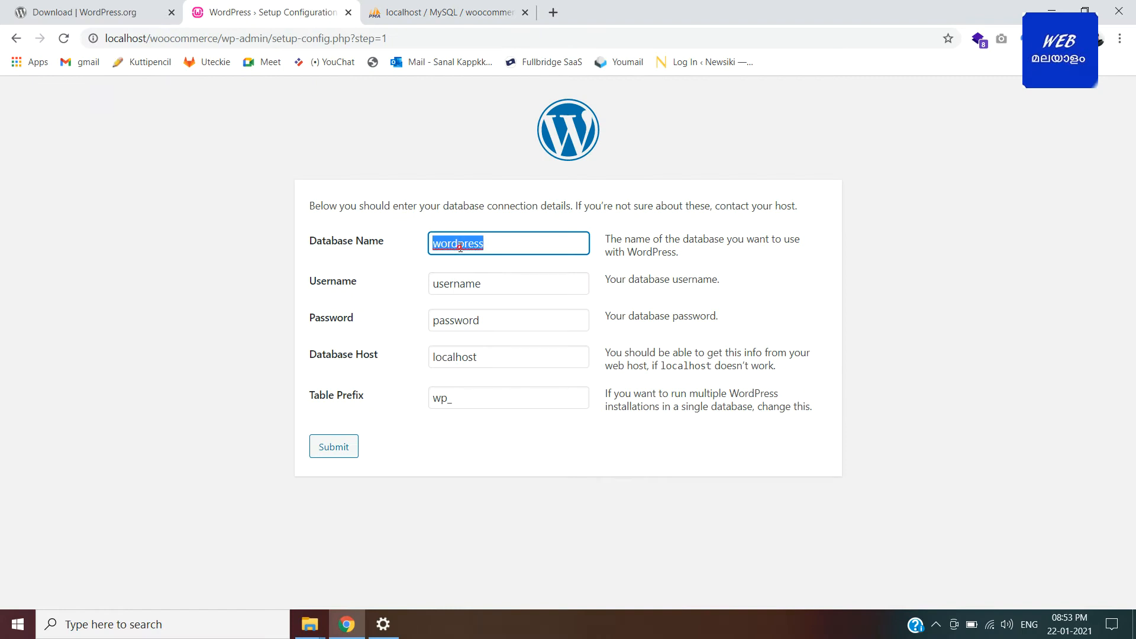
key("ctrl+v")
double_click(455, 284)
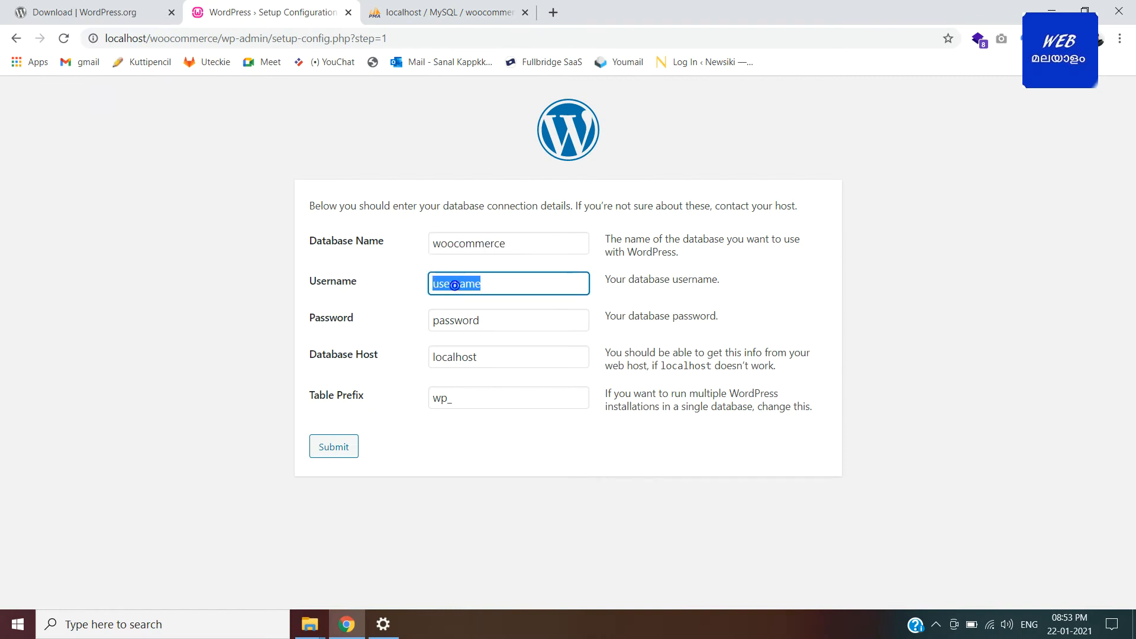
type("root")
double_click(468, 318)
key("BackSpace")
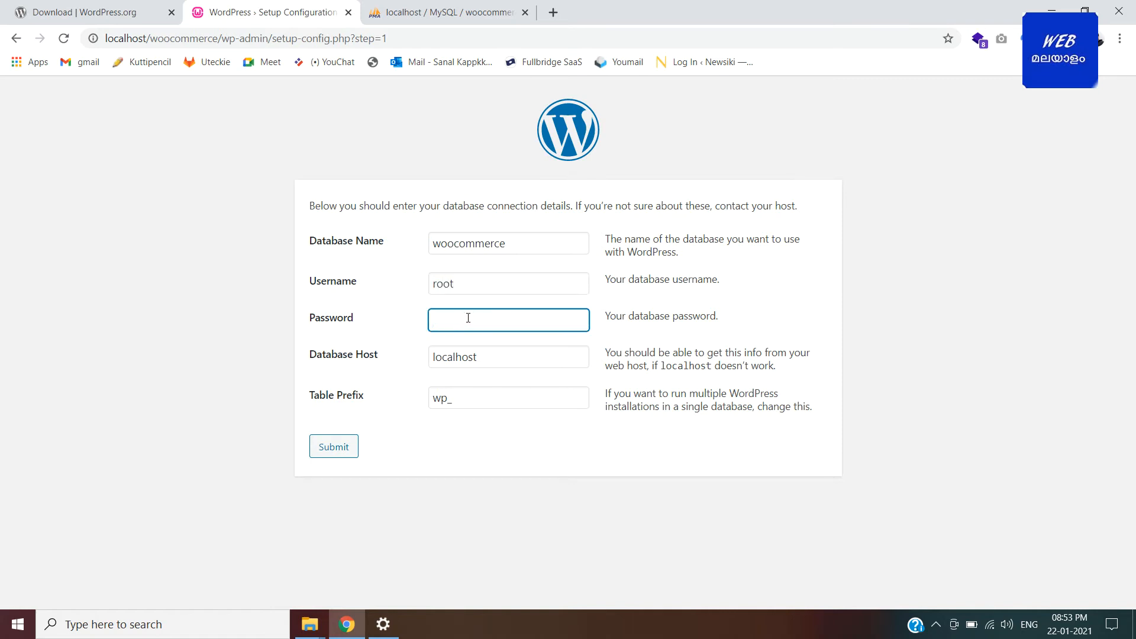
Step: Set the database host to localhost:3306, submit the details and run the installation
left_click(482, 355)
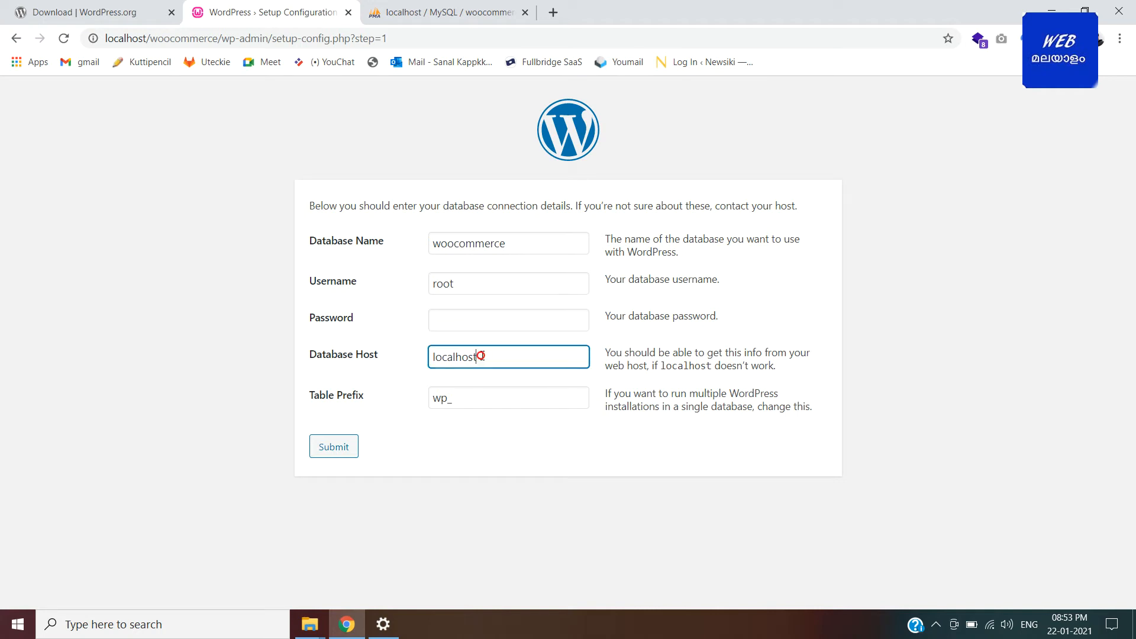
left_click(449, 12)
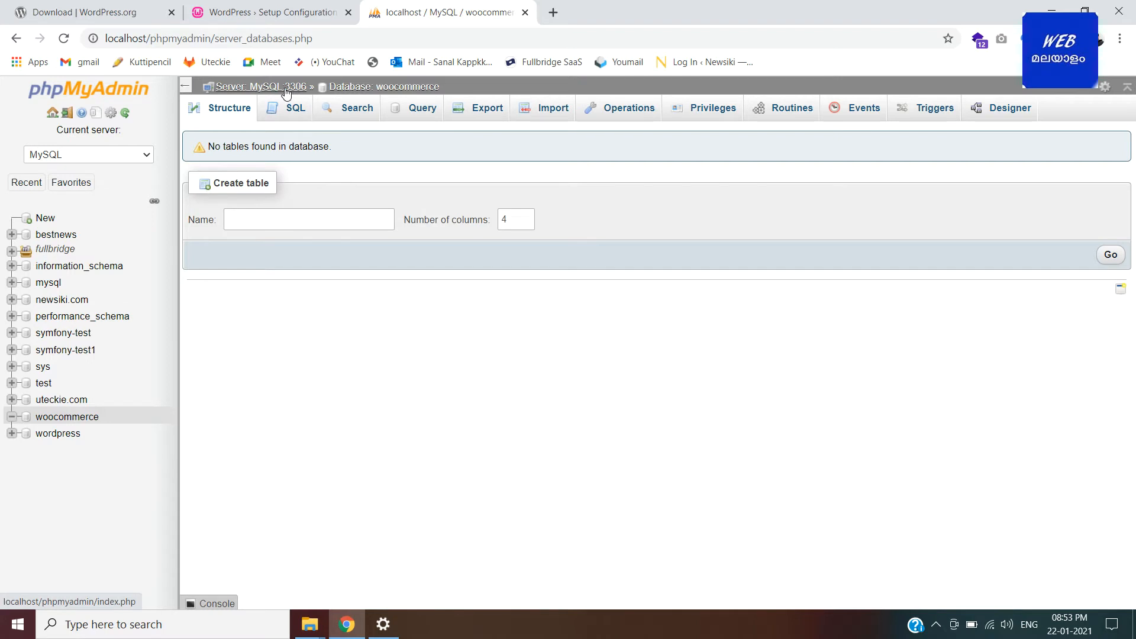
left_click(274, 8)
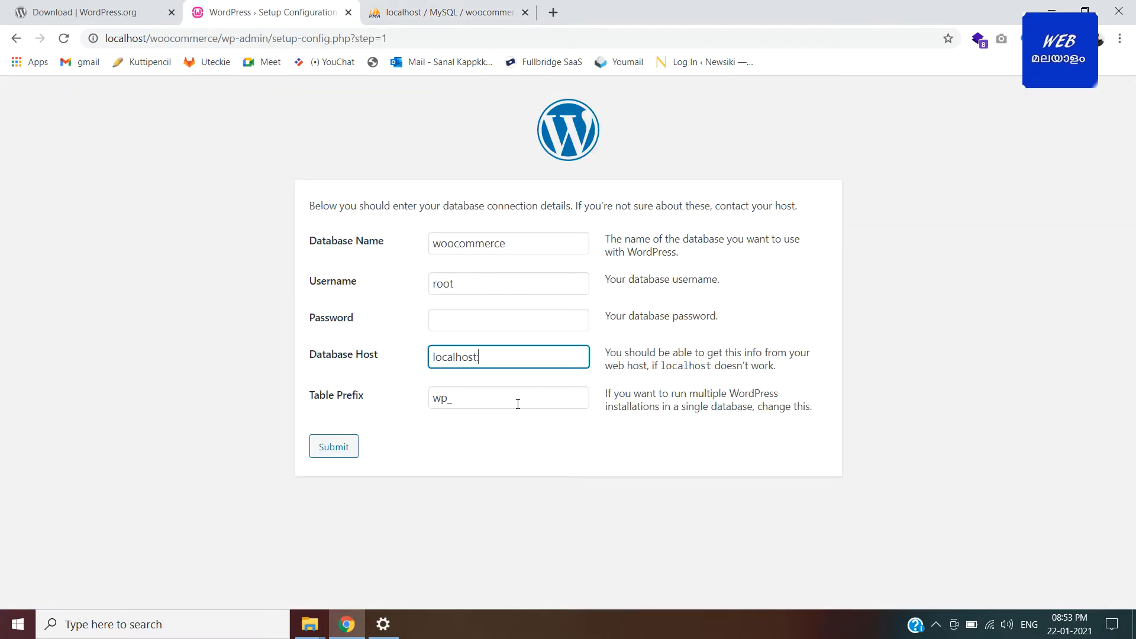
type(":3306")
left_click(323, 454)
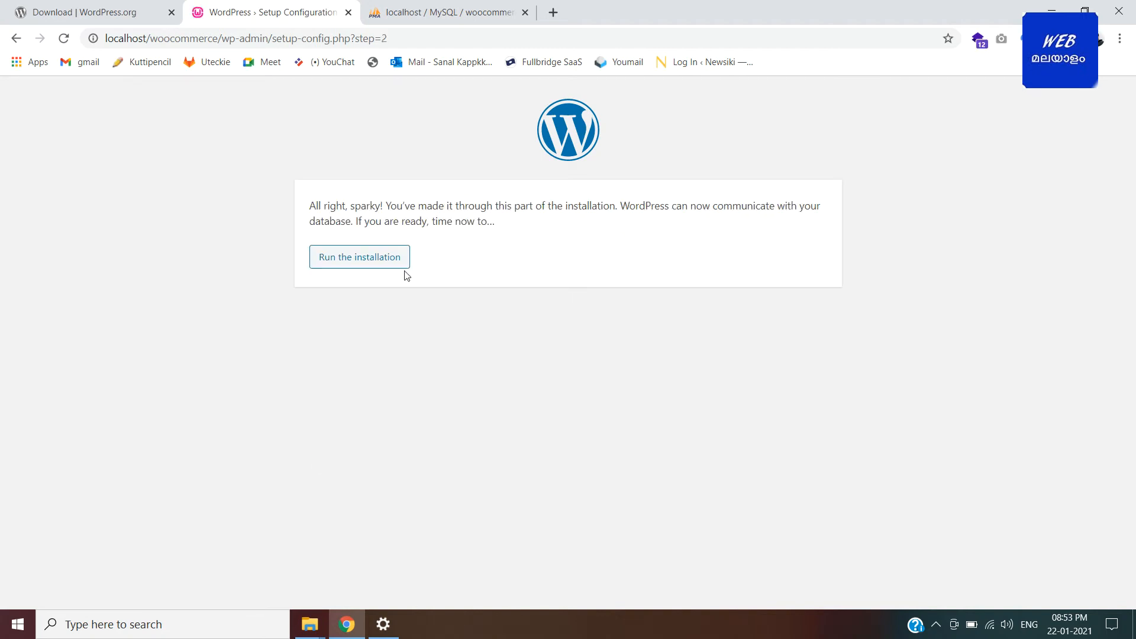
left_click(370, 262)
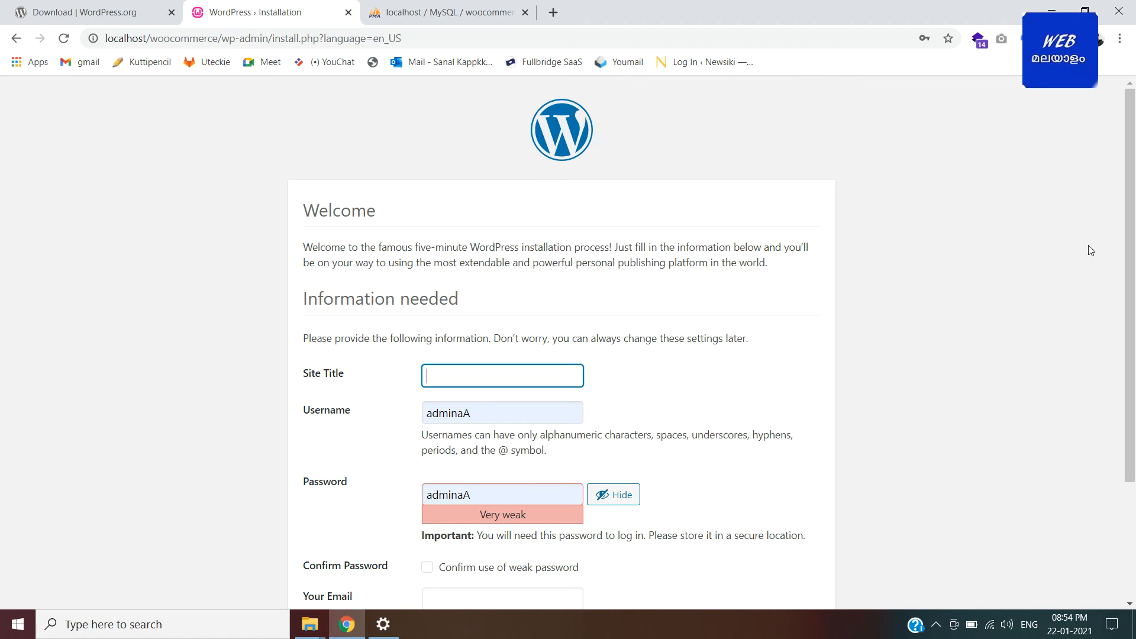
Step: Title the site 'Woocommerce' and confirm use of the weak admin password
scroll(1133, 245, "down", 2)
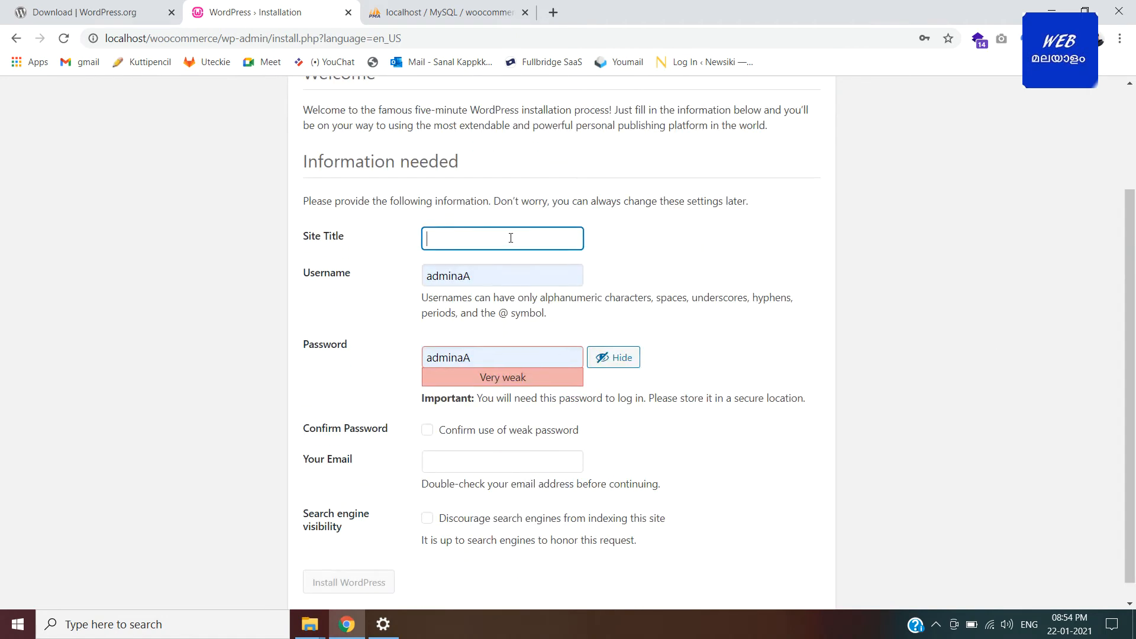
type("woocommerce")
left_click_drag(434, 239, 421, 246)
type("W")
left_click(381, 299)
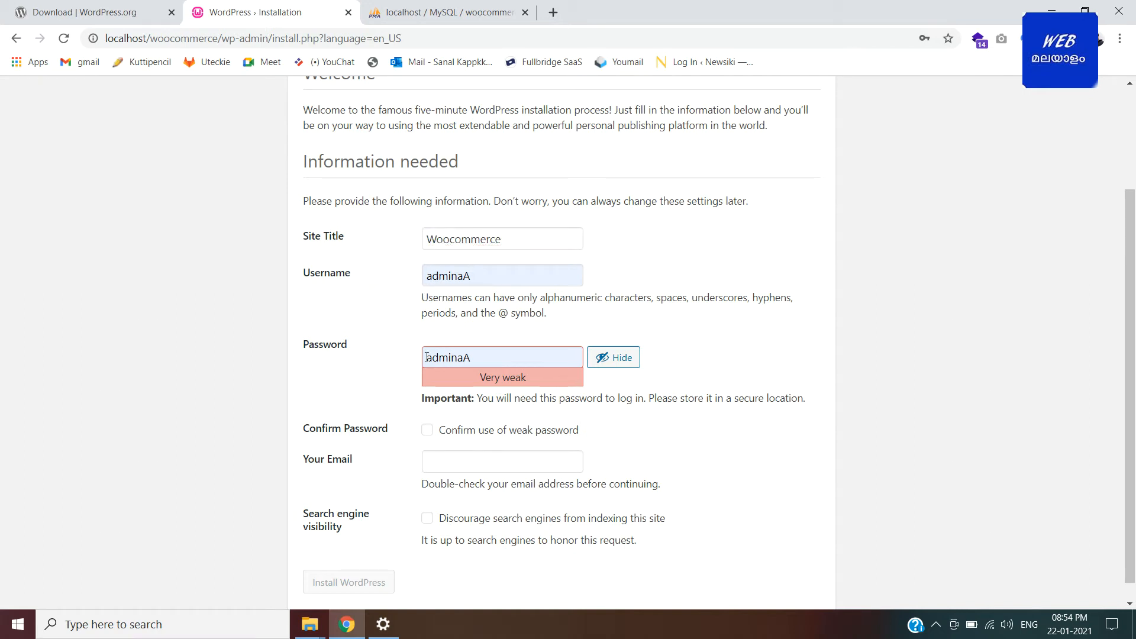
left_click(427, 432)
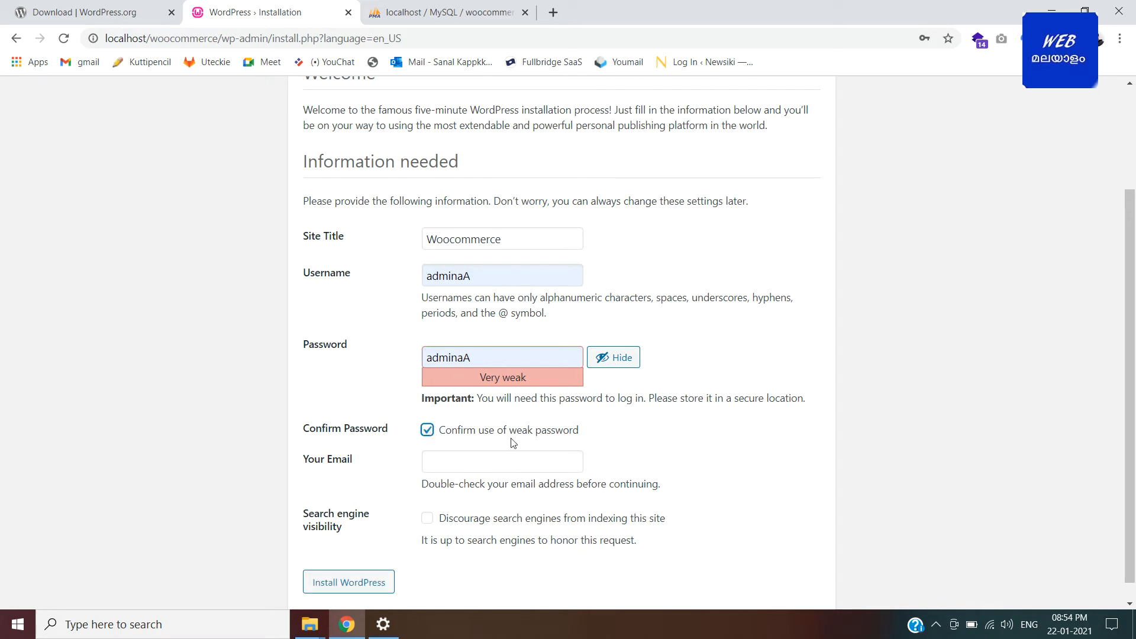
Step: Enter the admin email address and install WordPress
scroll(1133, 327, "down", 1)
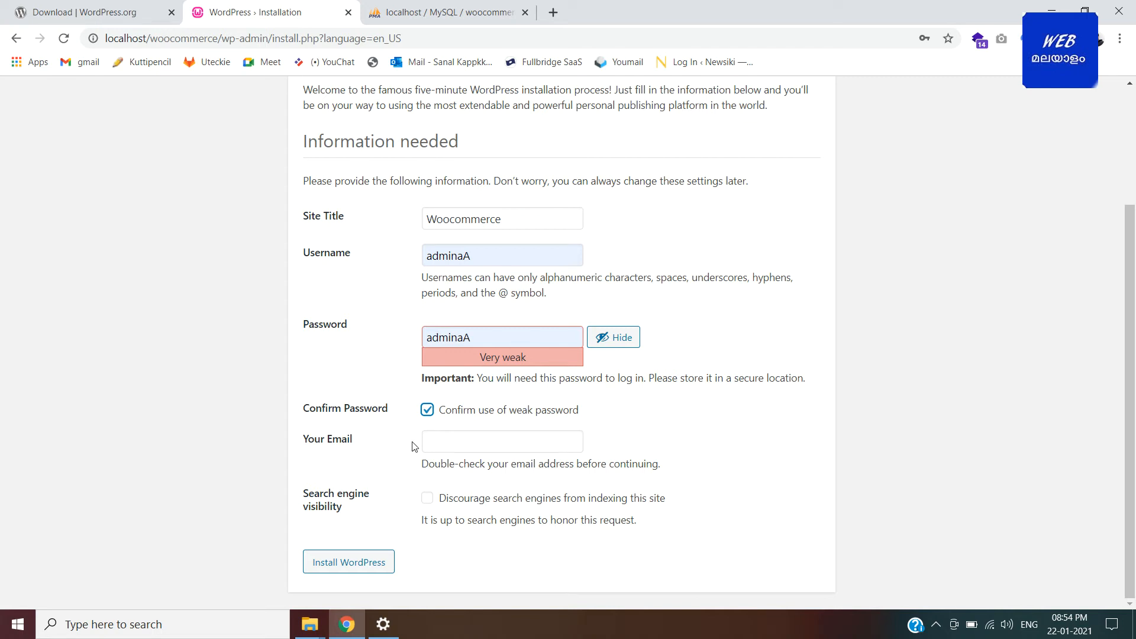
left_click(437, 442)
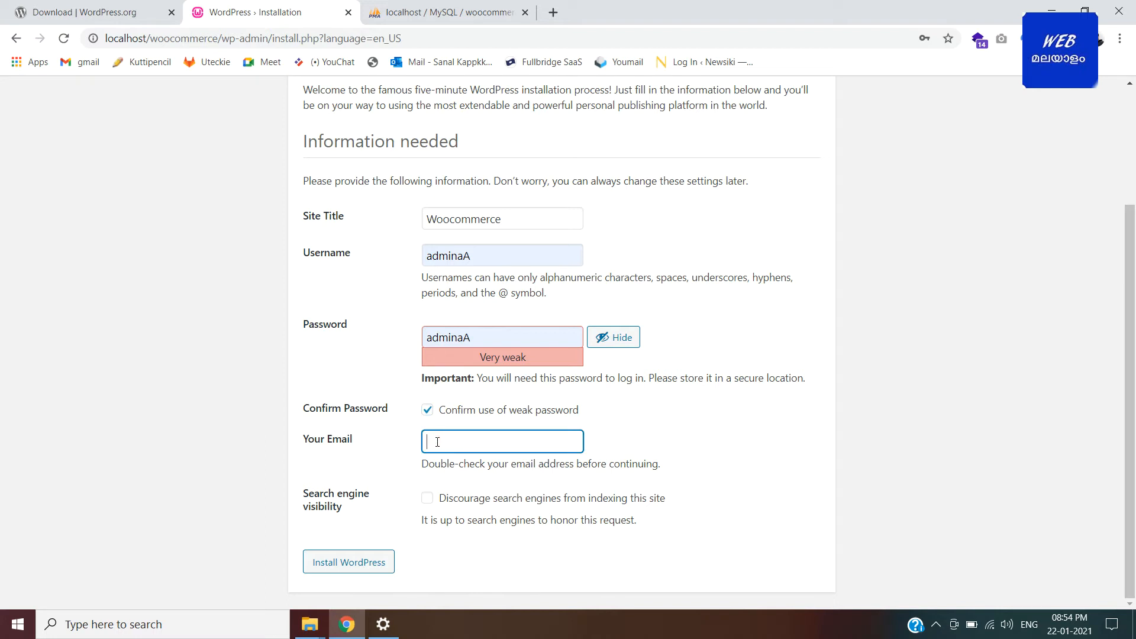
type("test@test.com")
left_click(340, 563)
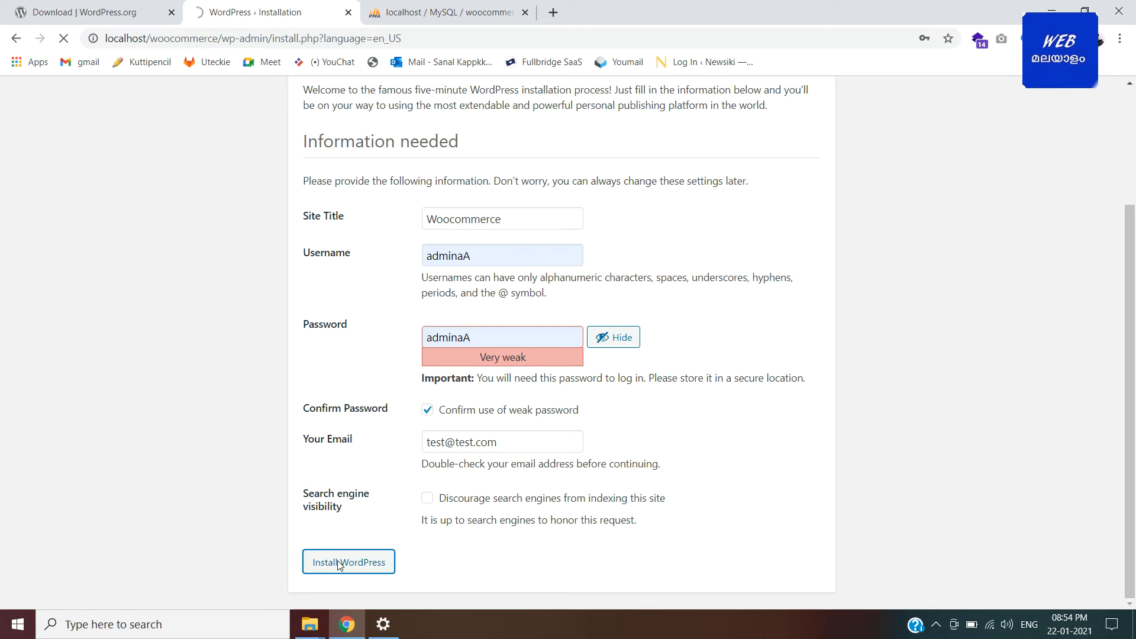
left_click(935, 624)
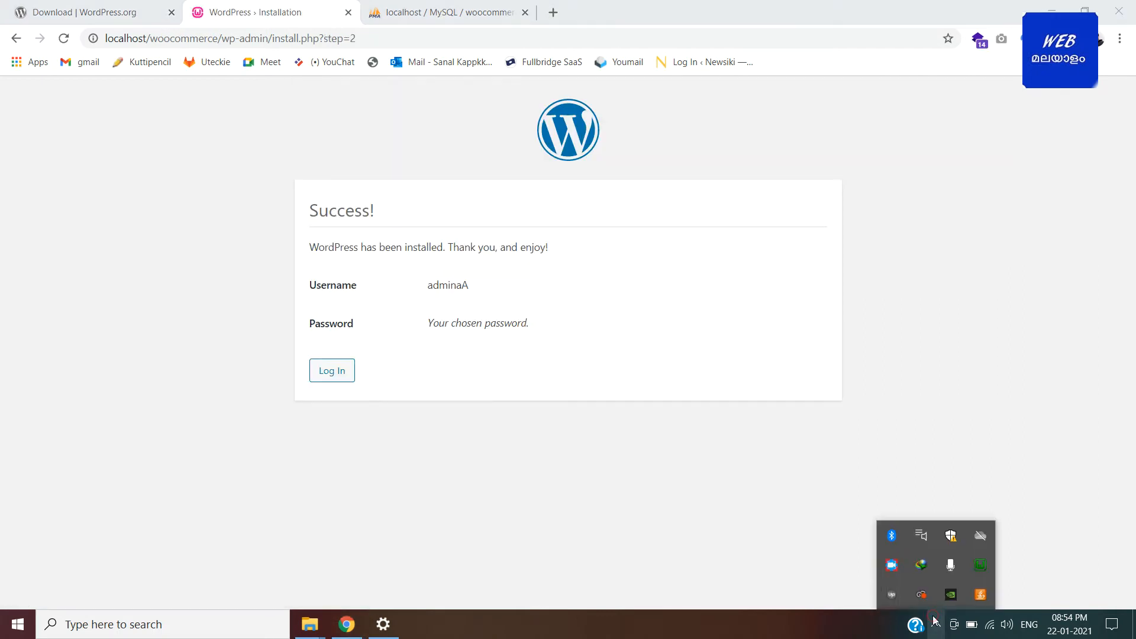
Step: Load the new site's front page at localhost/woocommerce, then log in as the admin
left_click(481, 453)
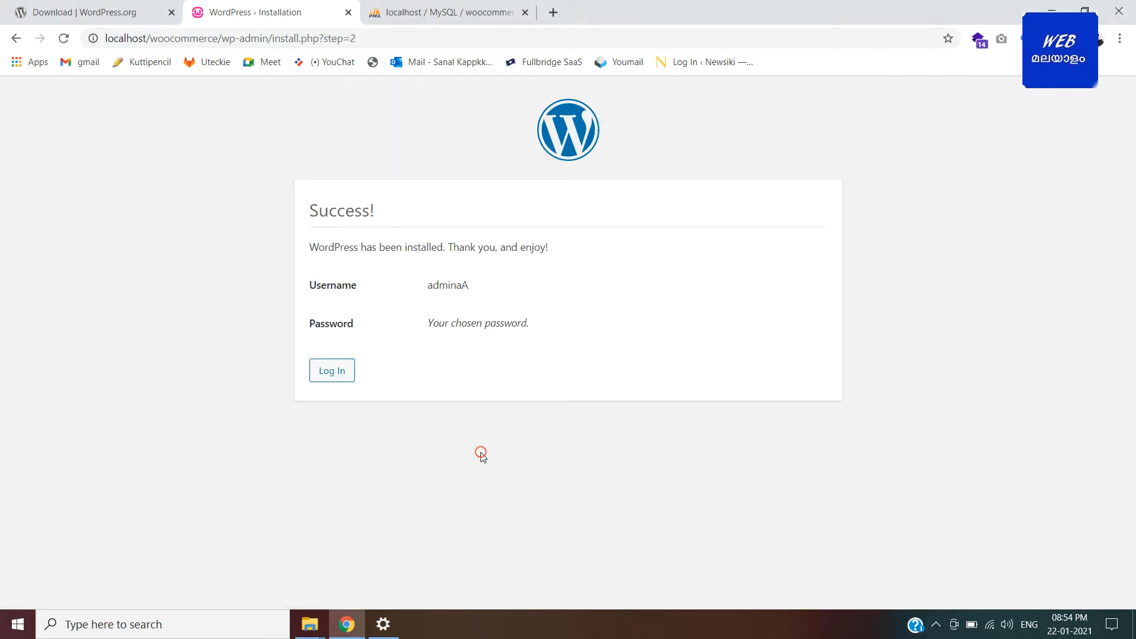
middle_click(336, 378)
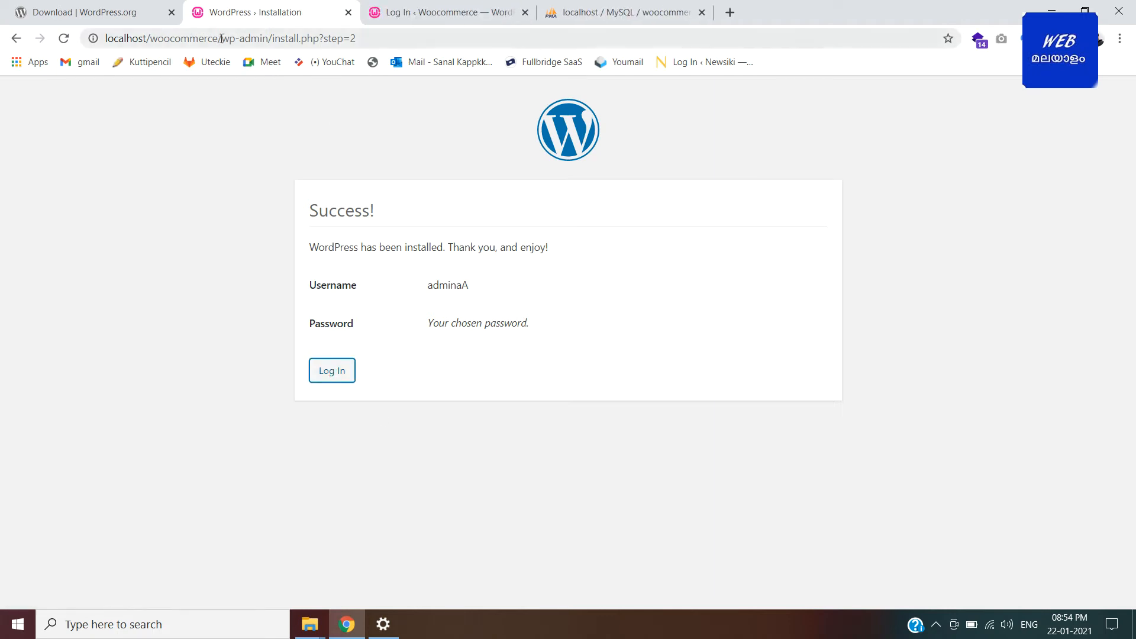
left_click_drag(221, 38, 388, 40)
key("BackSpace")
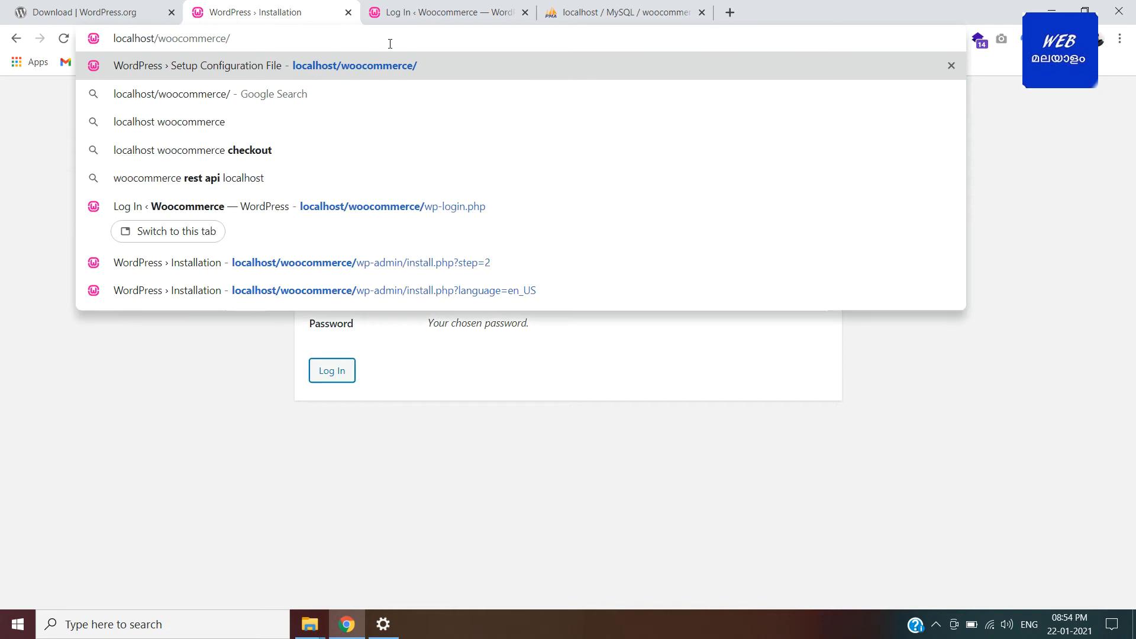
key("Return")
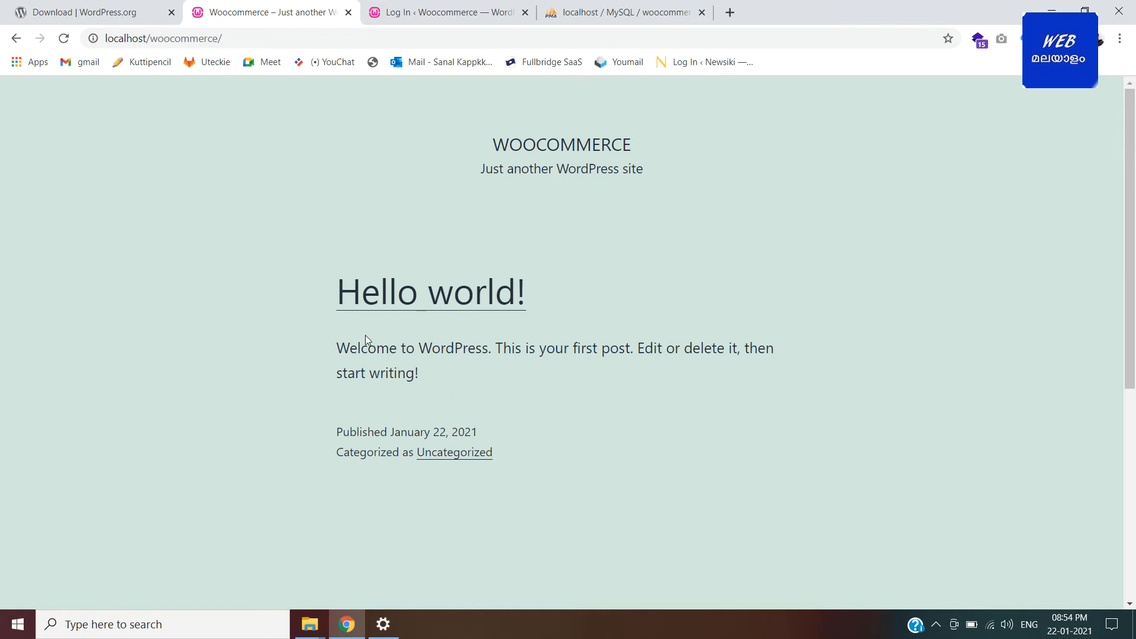
left_click(448, 5)
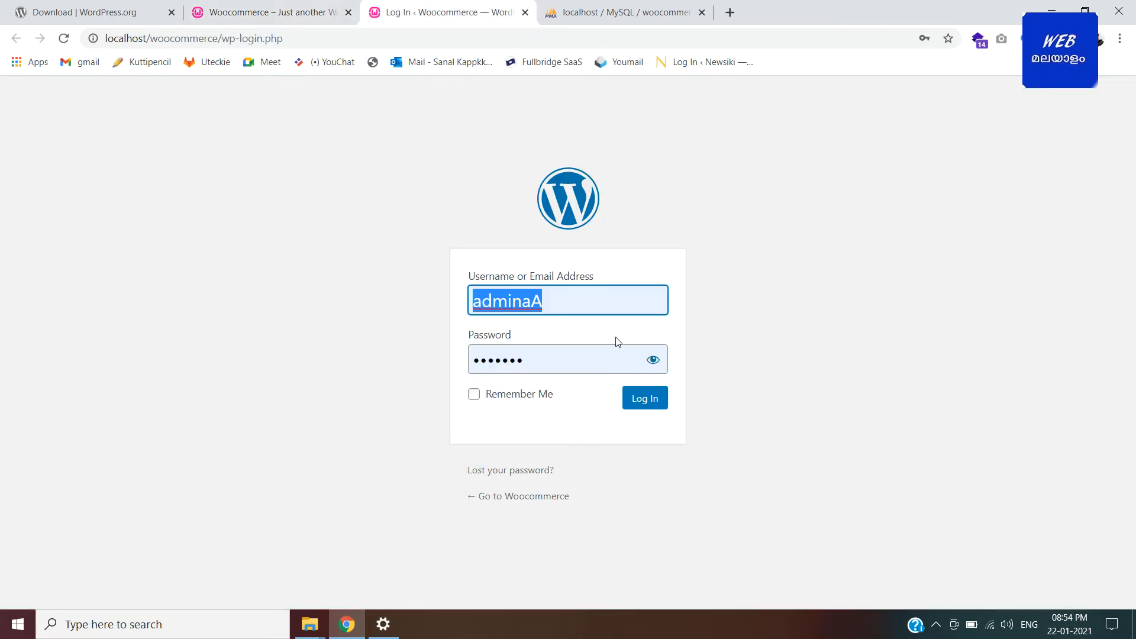
left_click(653, 402)
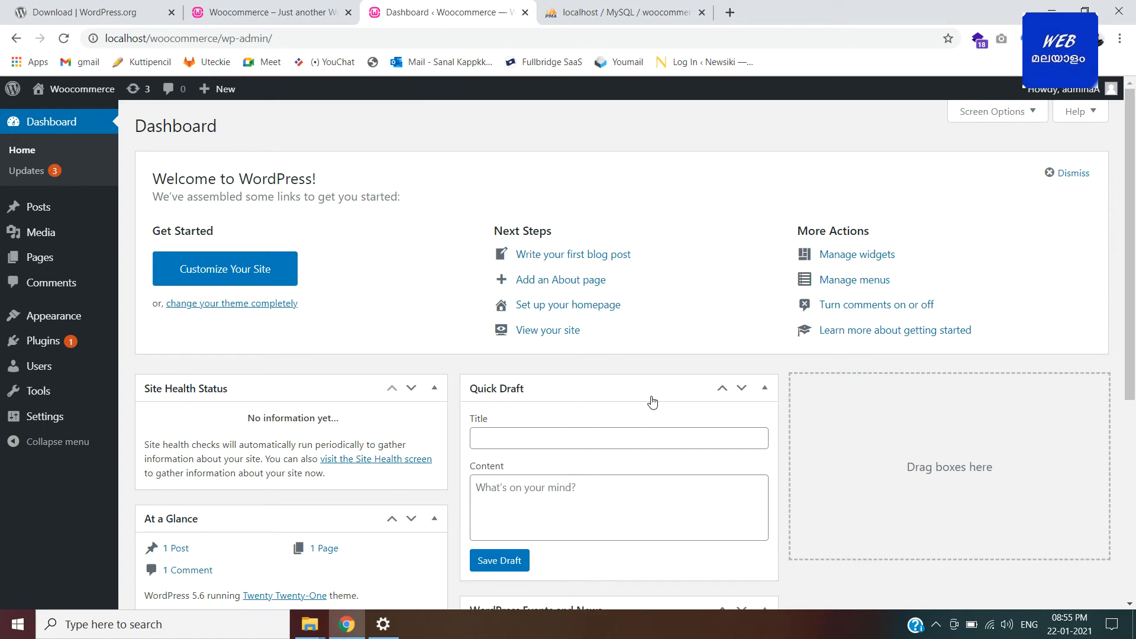
Step: Search the plugin directory for 'woo', then install and activate WooCommerce
mouse_move(47, 346)
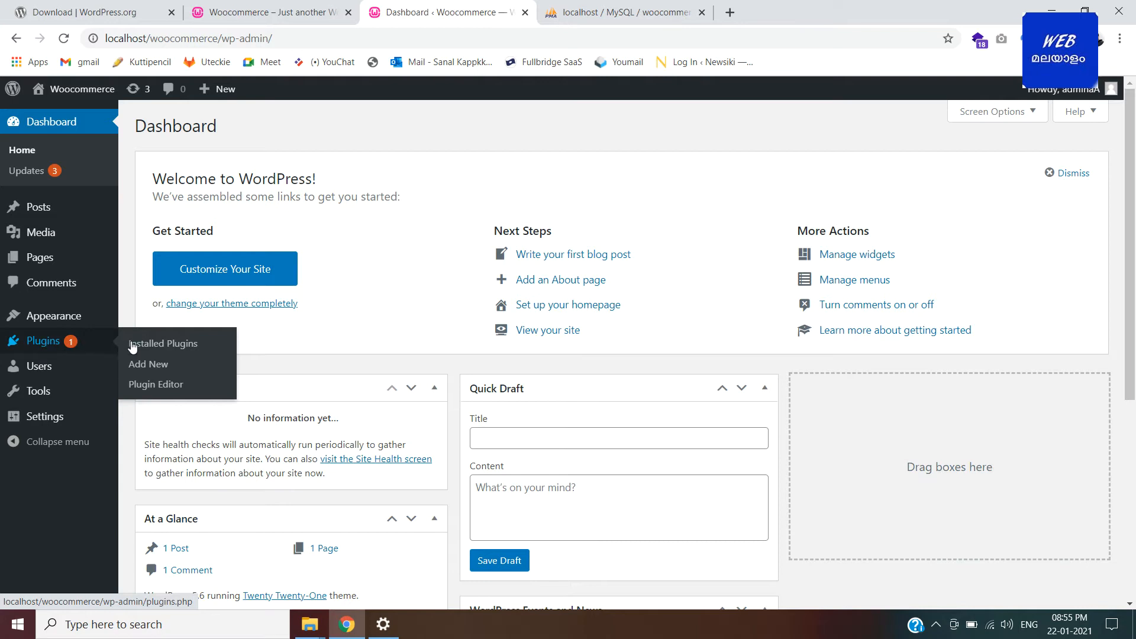
left_click(158, 367)
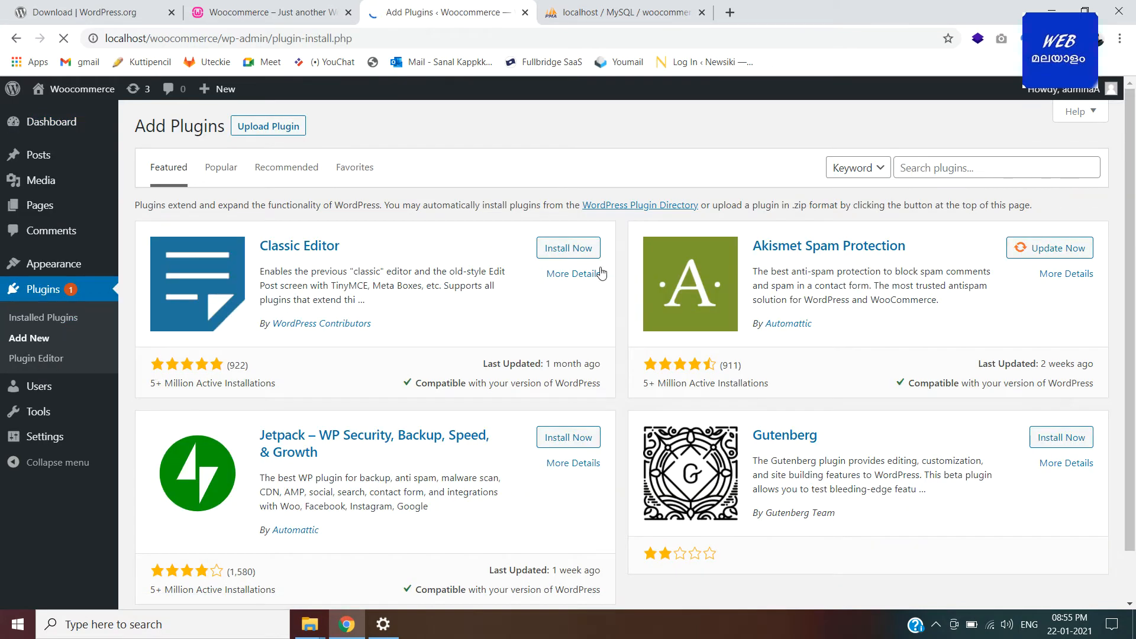
left_click(963, 168)
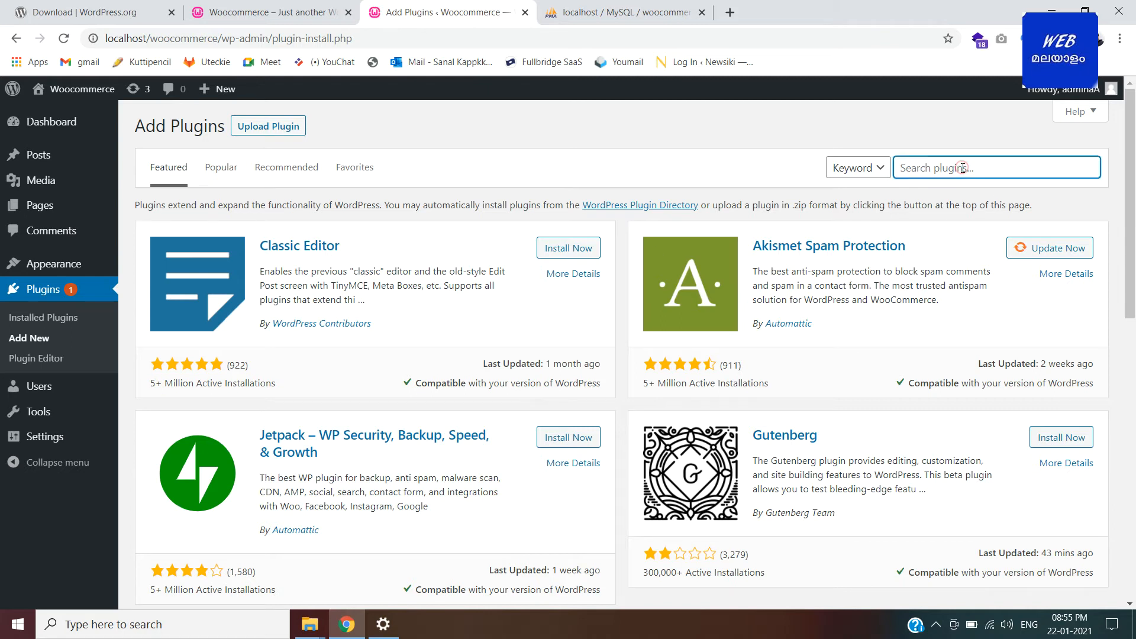
type("woo")
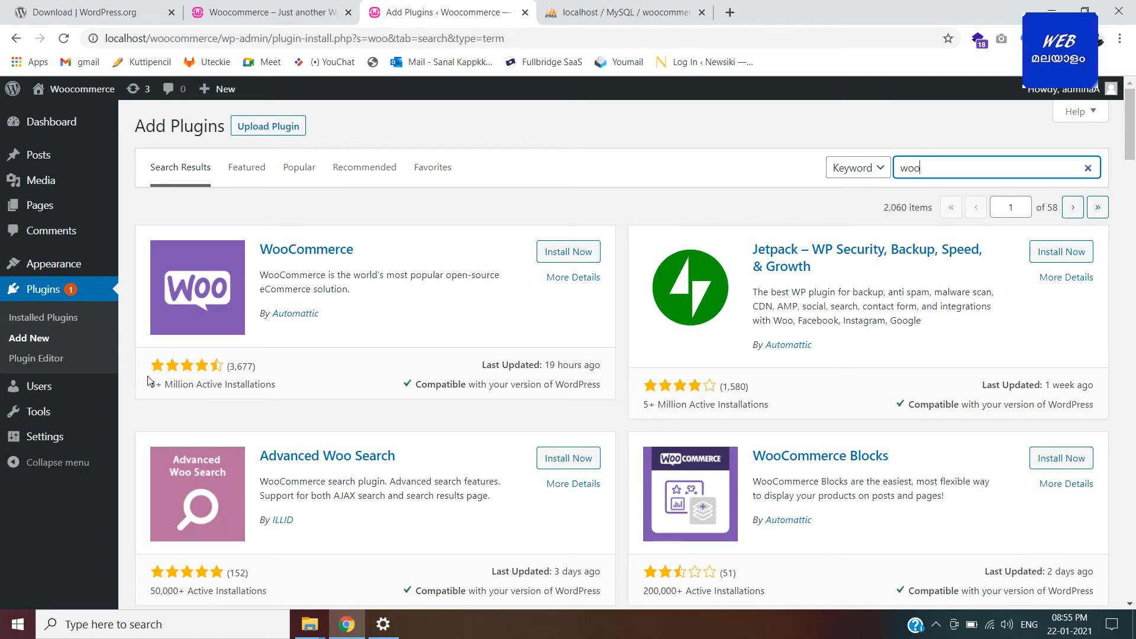
left_click_drag(153, 384, 272, 385)
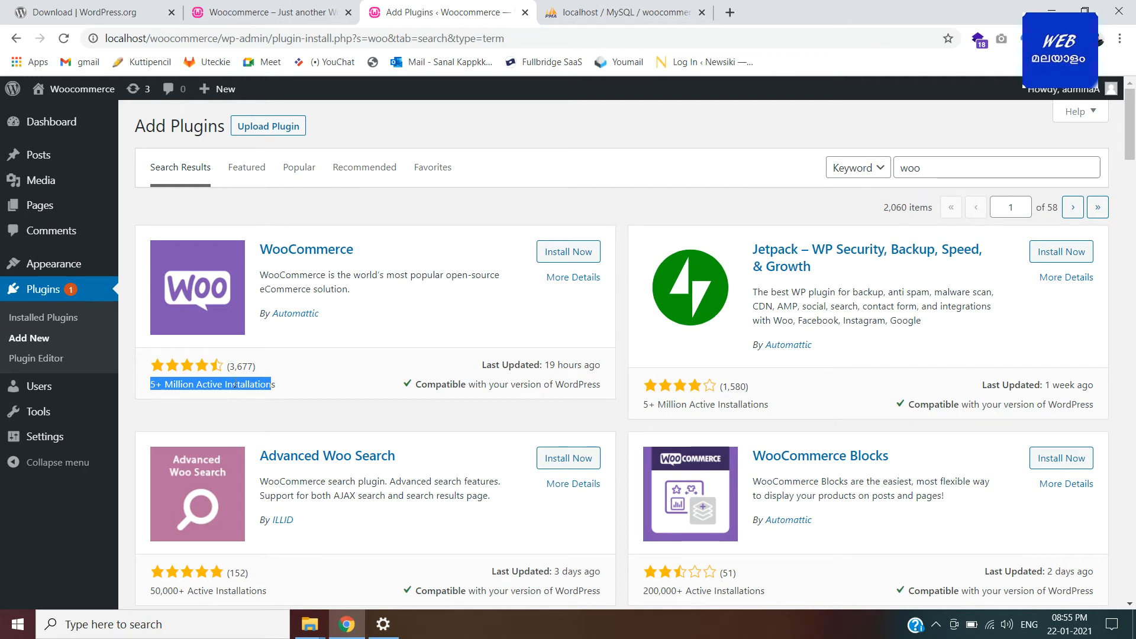
left_click(561, 249)
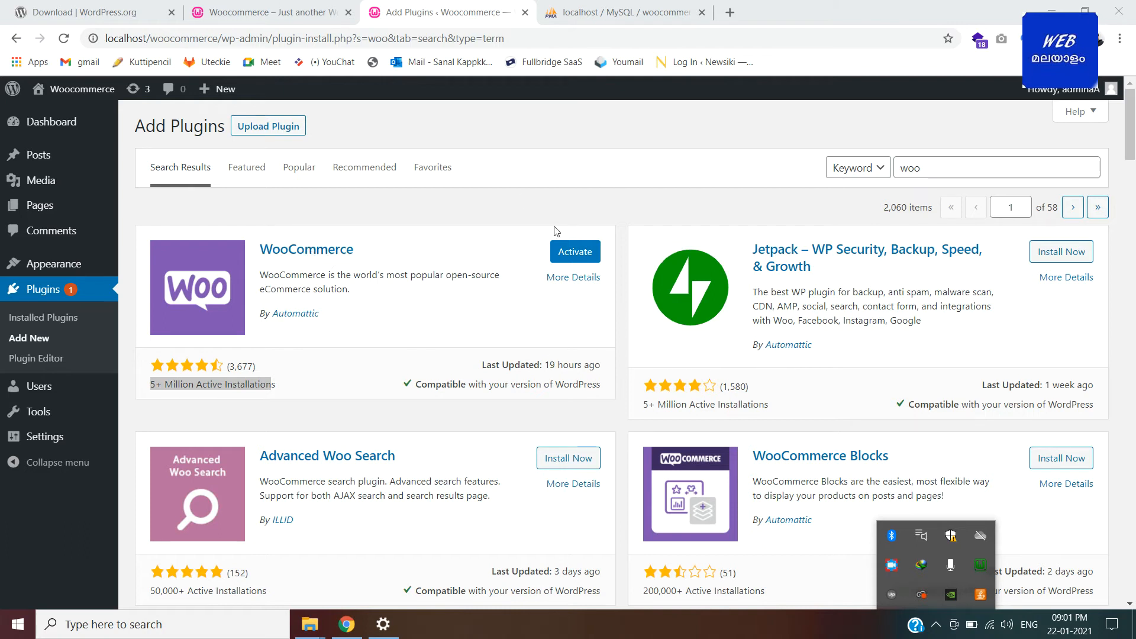
left_click(581, 254)
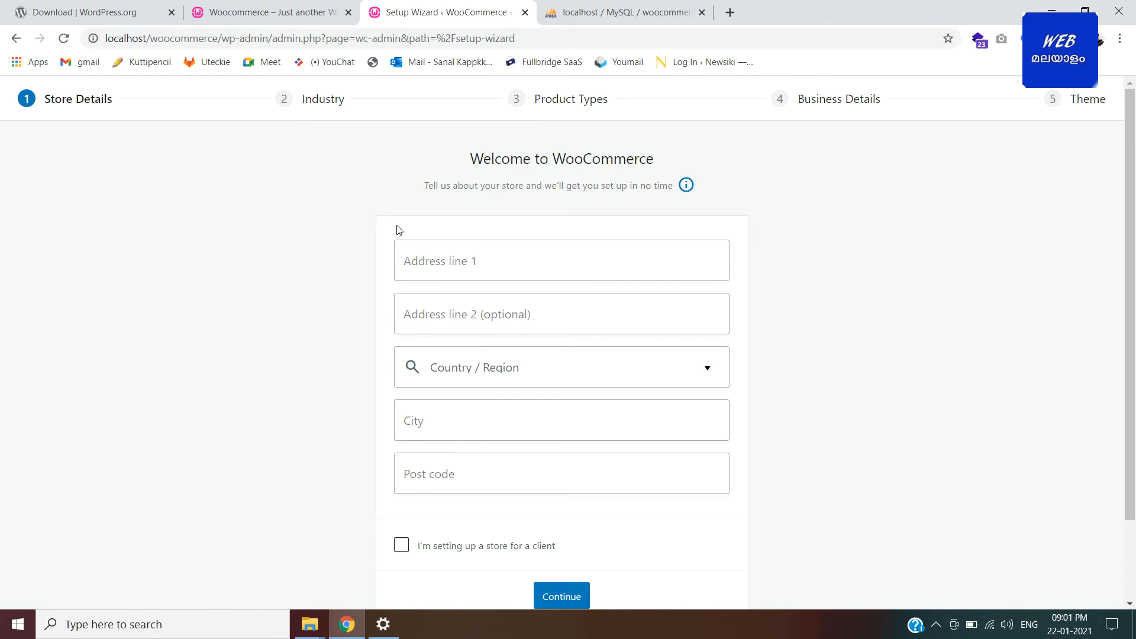
Step: Enter the store's first address line and set the country/region to India — Kerala
left_click(417, 264)
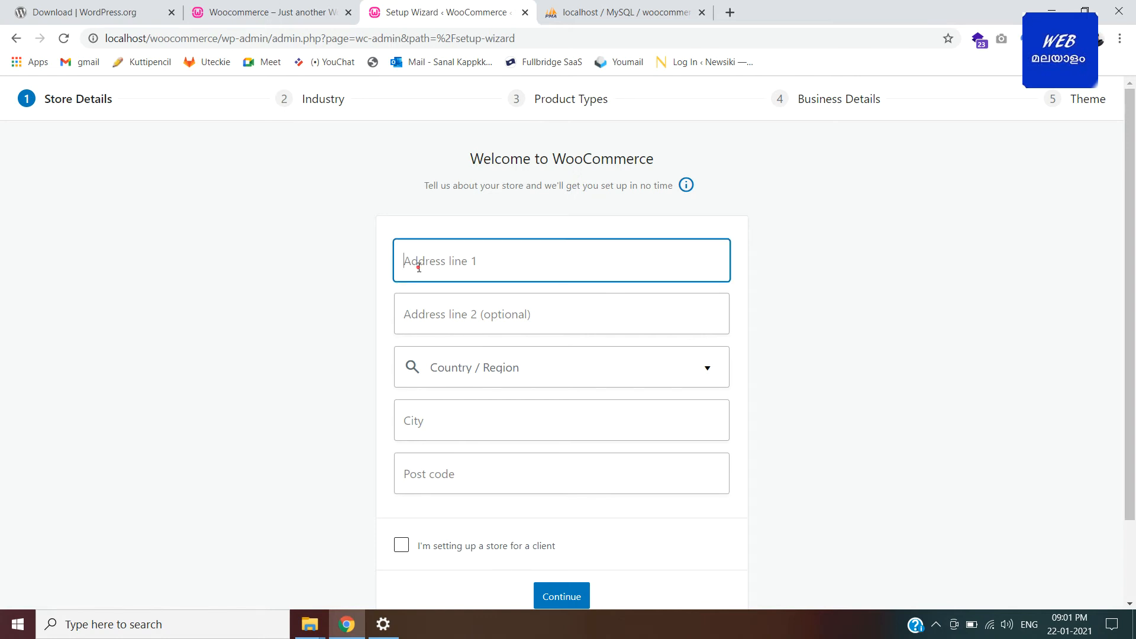
type("AAAAA")
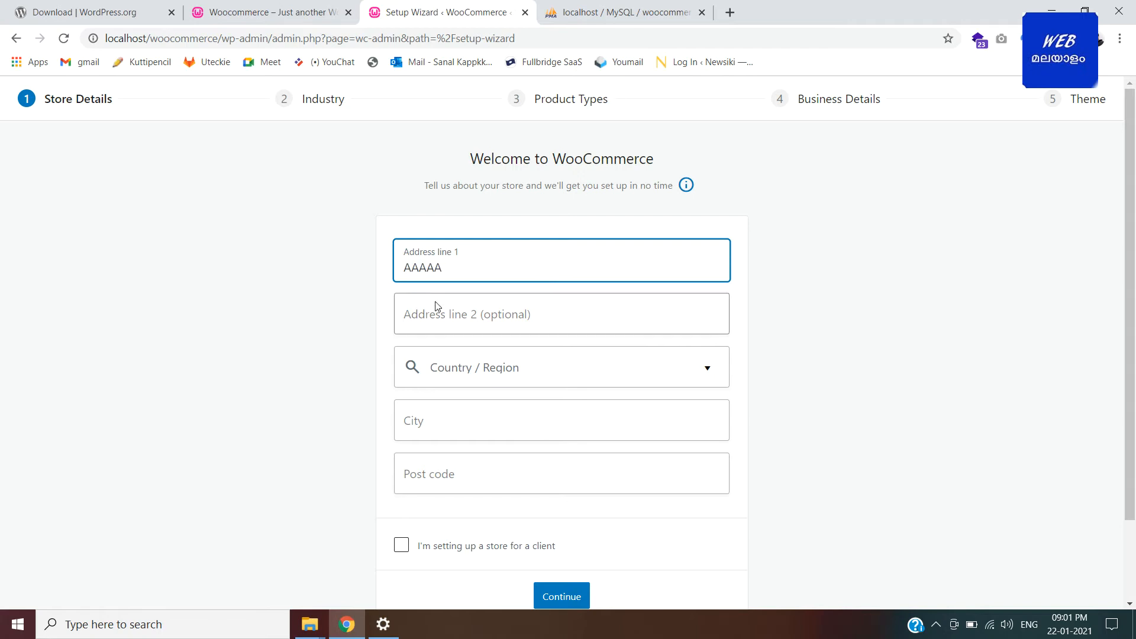
left_click(486, 369)
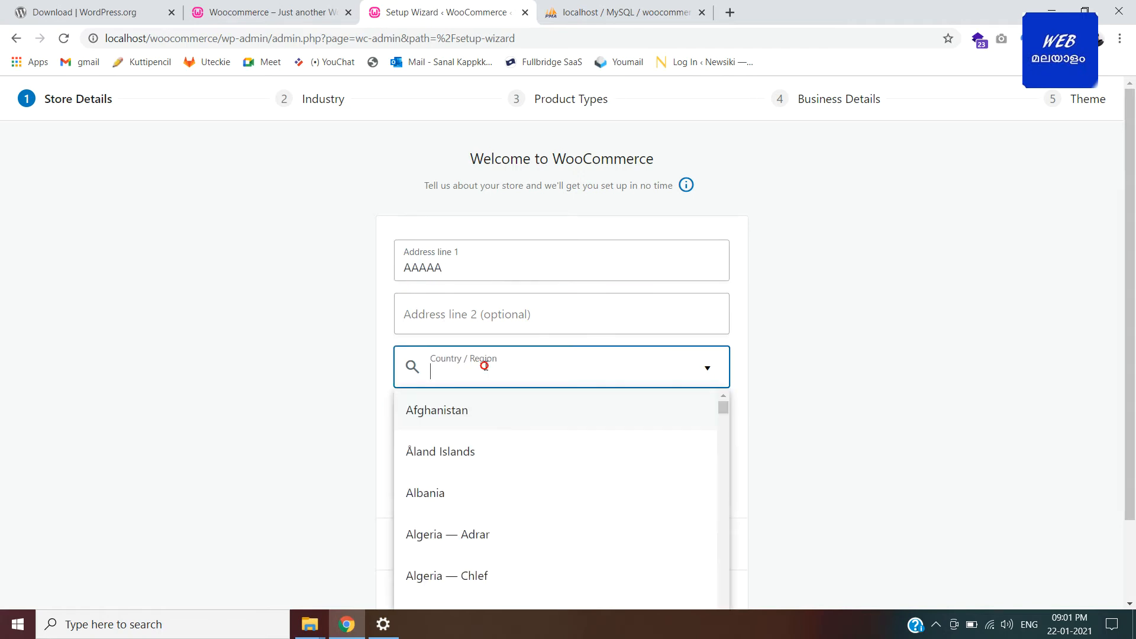
type("in")
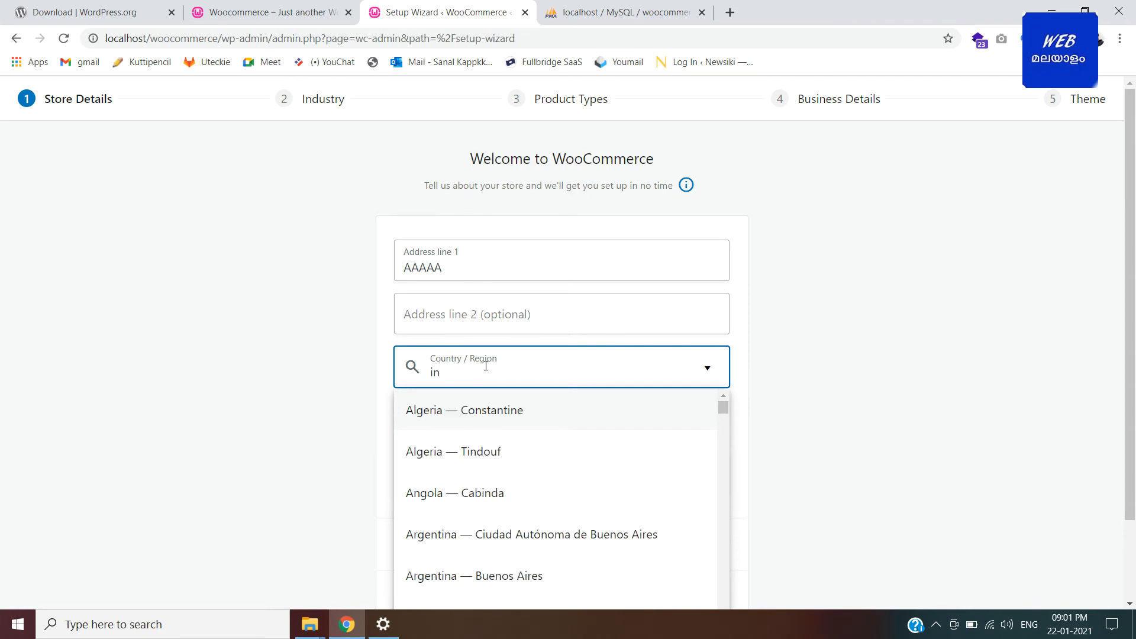
type("d")
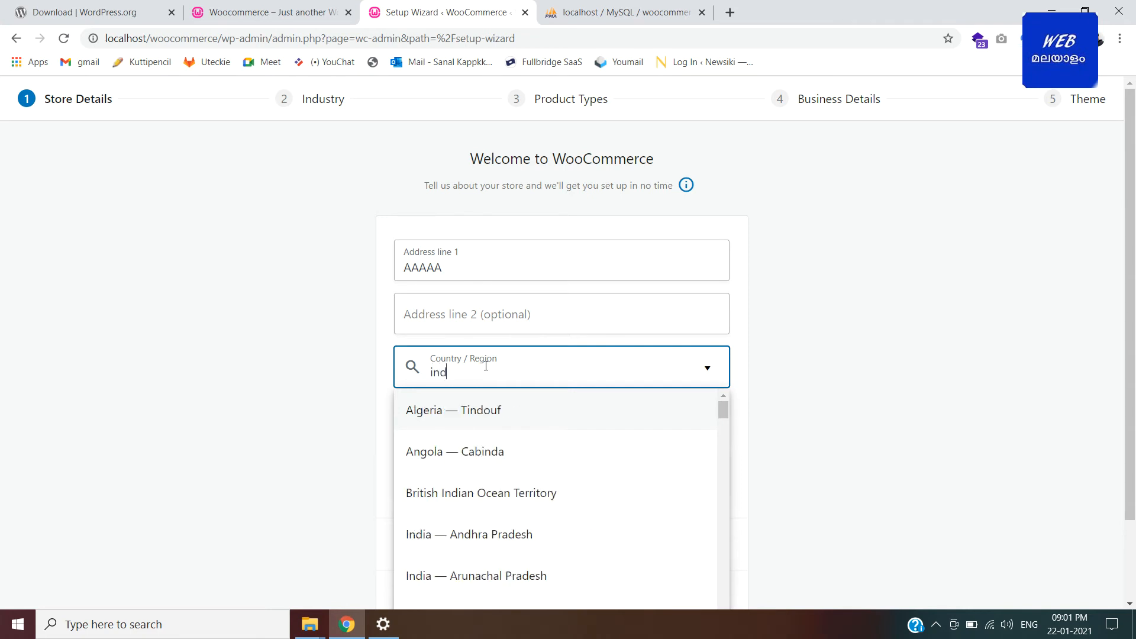
type("i")
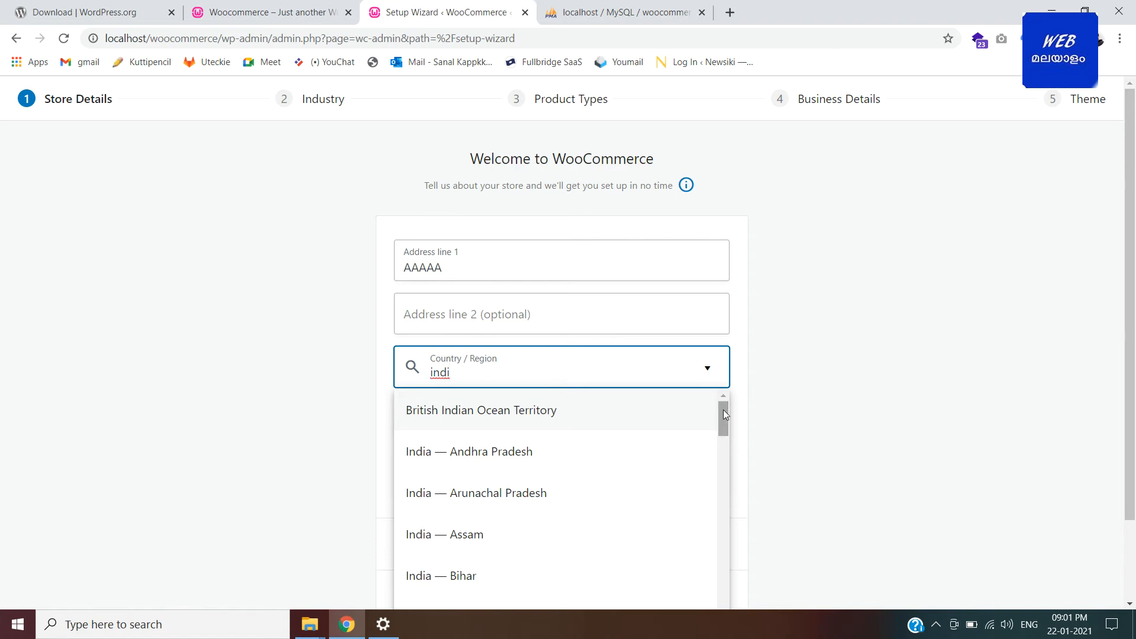
left_click_drag(723, 410, 713, 476)
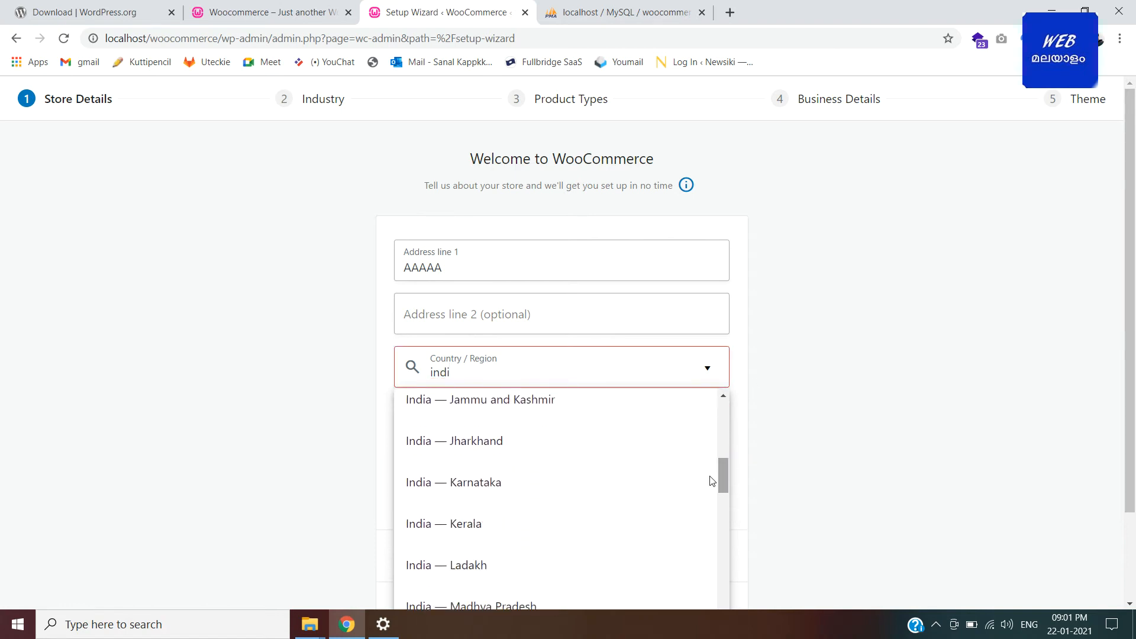
left_click(473, 533)
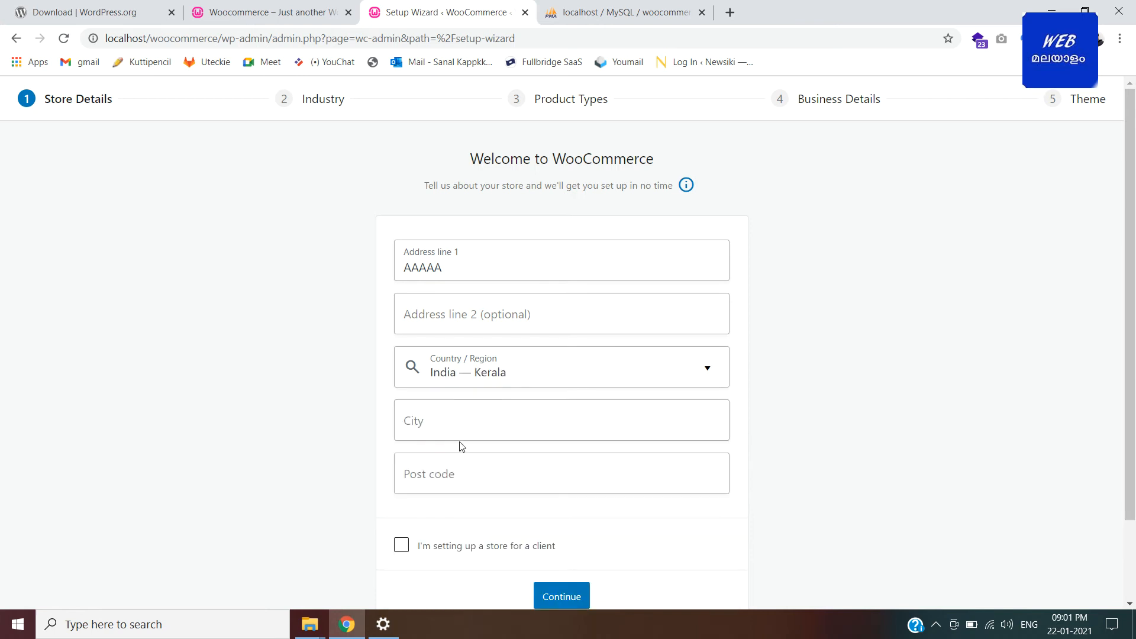
Step: Fill in the city and post code, submit the store details, and opt into usage tracking
left_click(466, 431)
type("M")
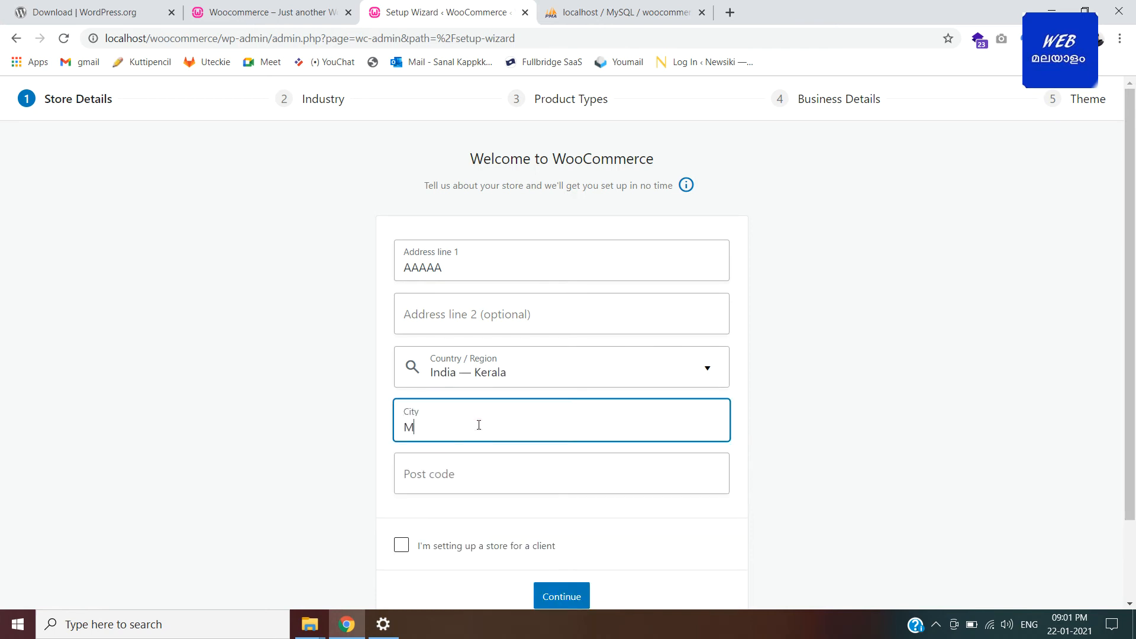
type("alappuram")
left_click(467, 477)
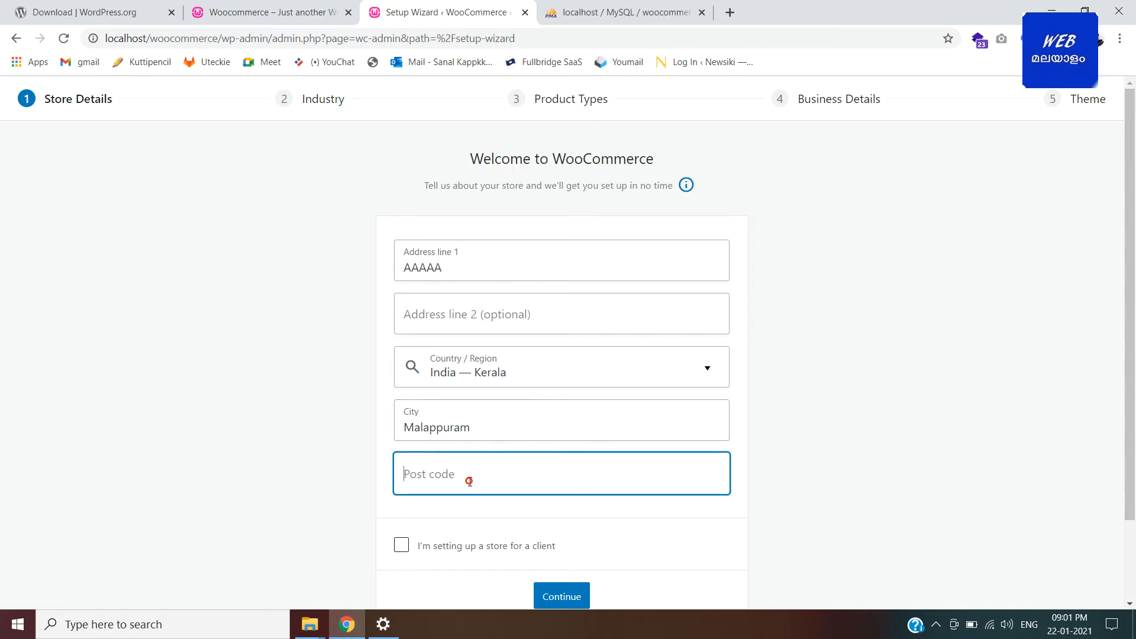
type("332")
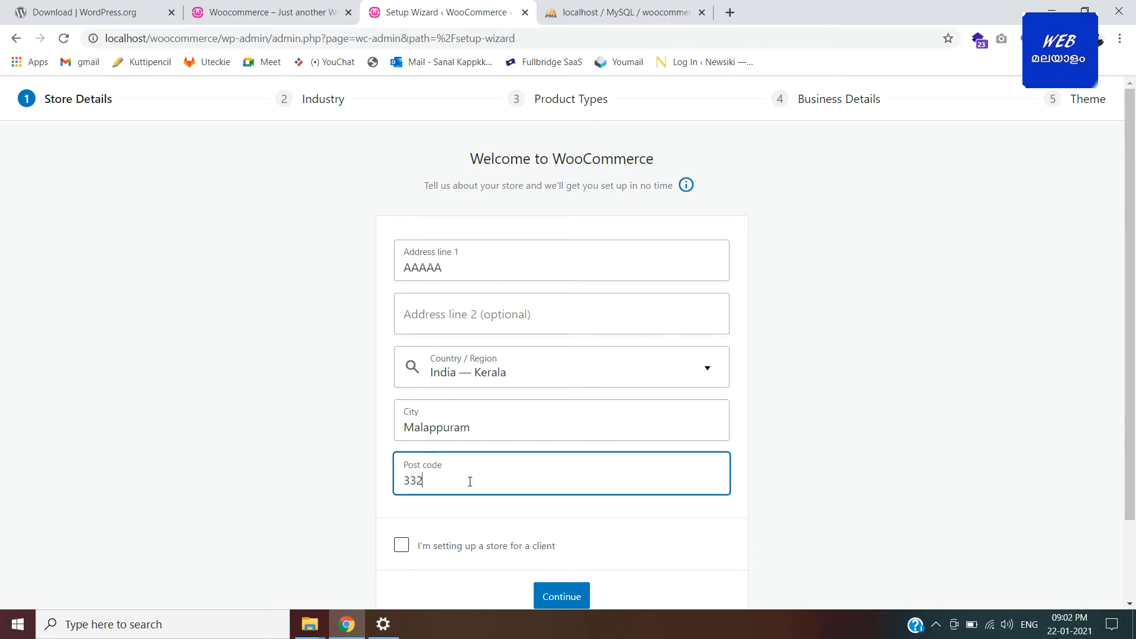
left_click_drag(1133, 245, 1132, 325)
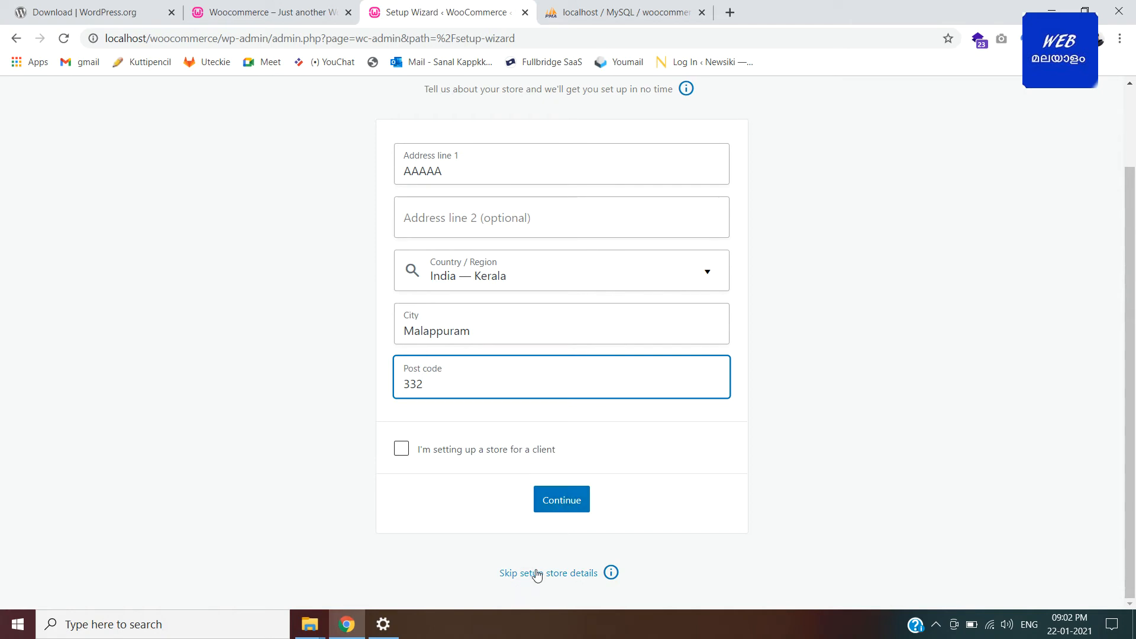
left_click(573, 504)
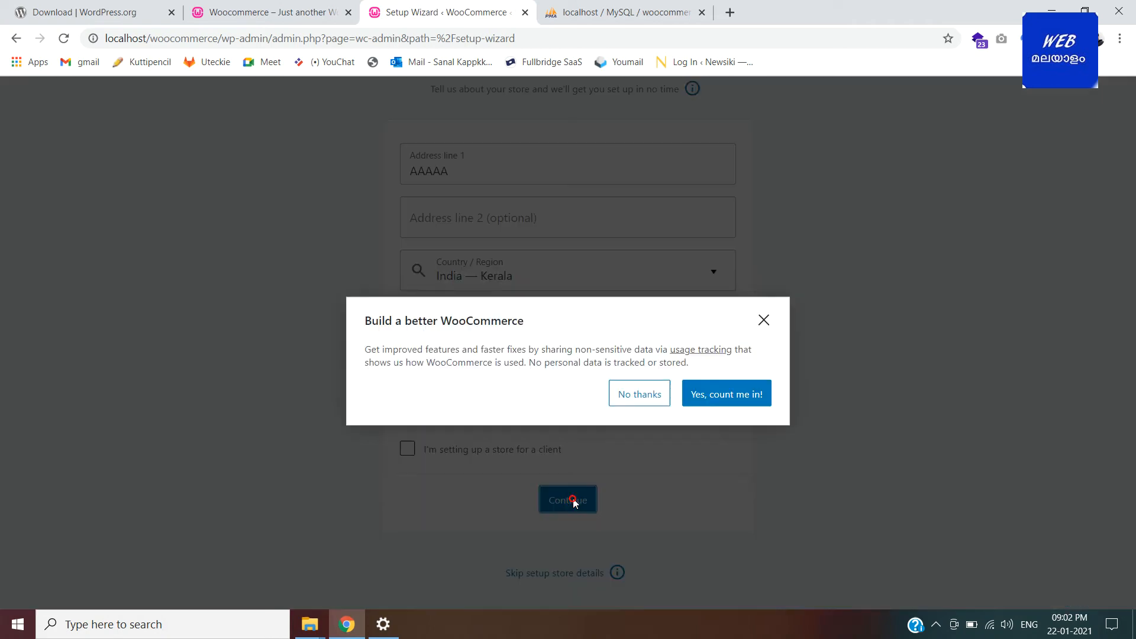
left_click(719, 381)
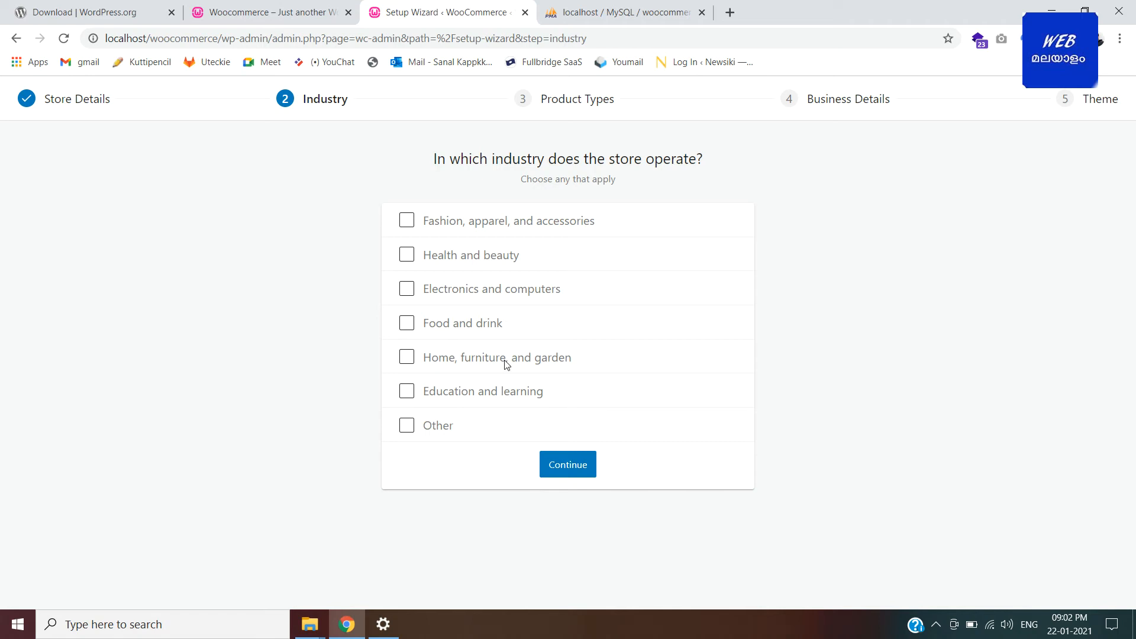
Step: Choose the Fashion, apparel, and accessories industry and submit the product types
left_click(413, 222)
left_click(586, 460)
left_click(937, 625)
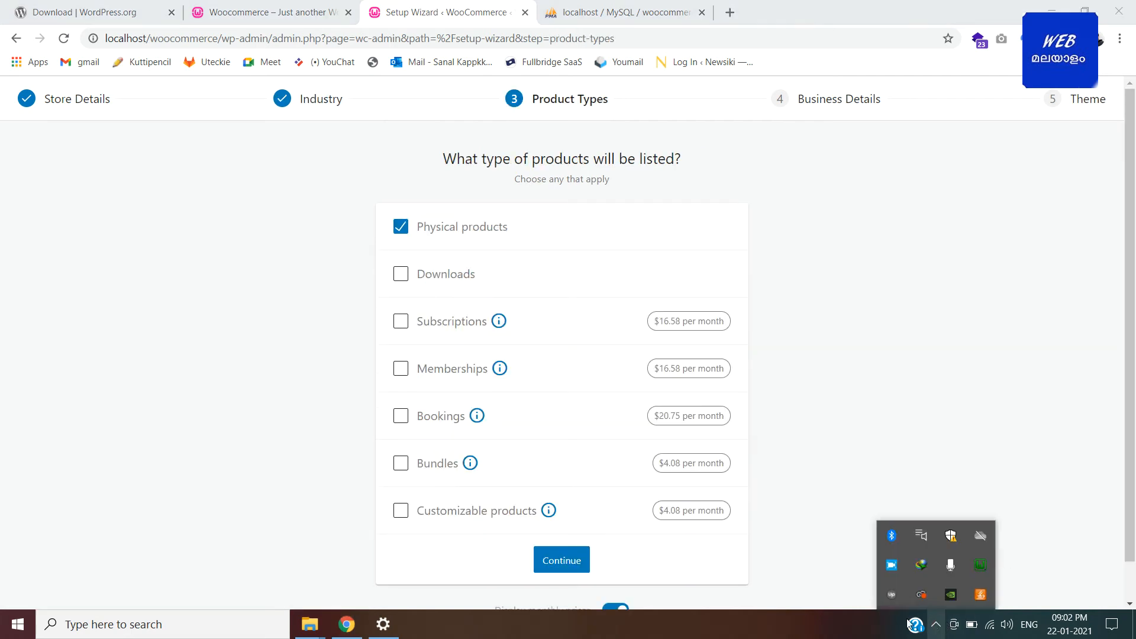
left_click(268, 277)
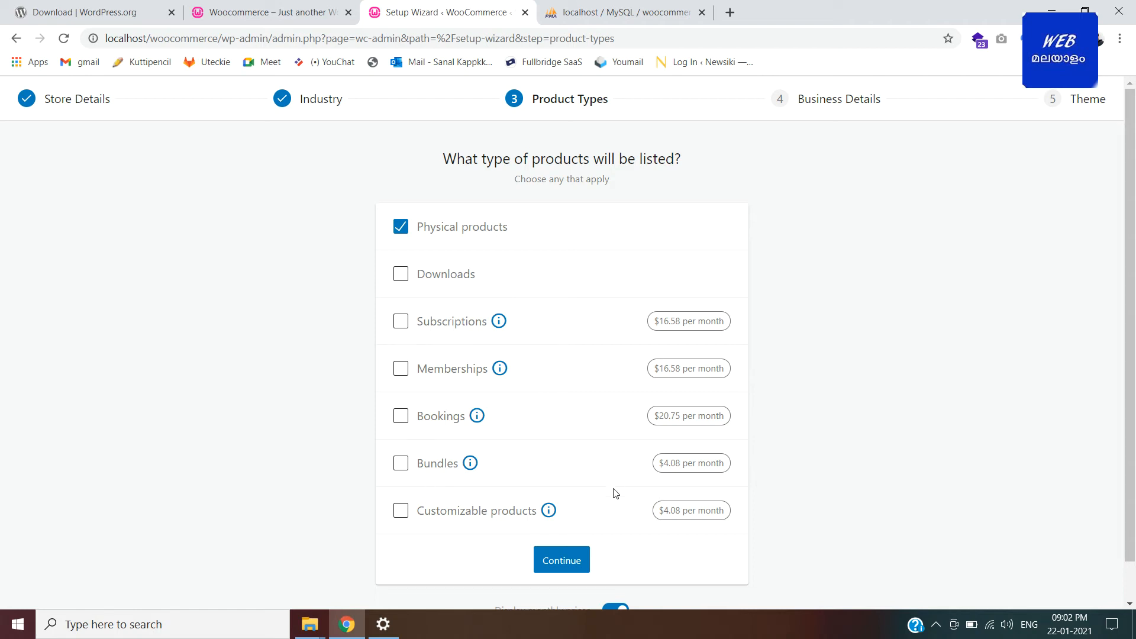
left_click(578, 551)
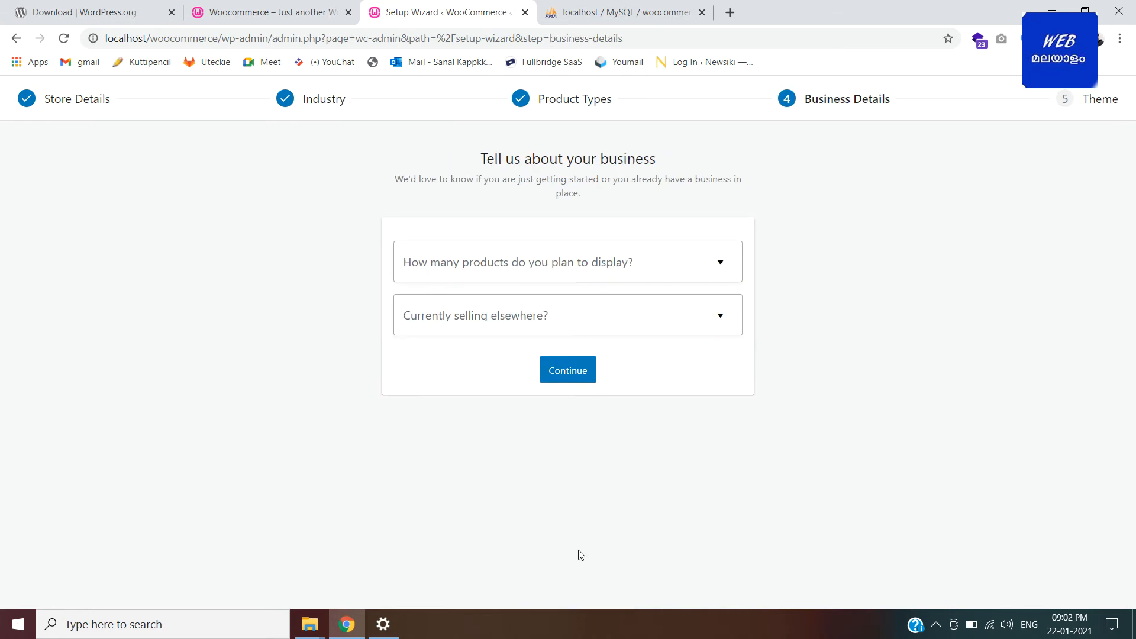
Step: Set the planned product count to 1,000+ and answer No to selling elsewhere
left_click(512, 255)
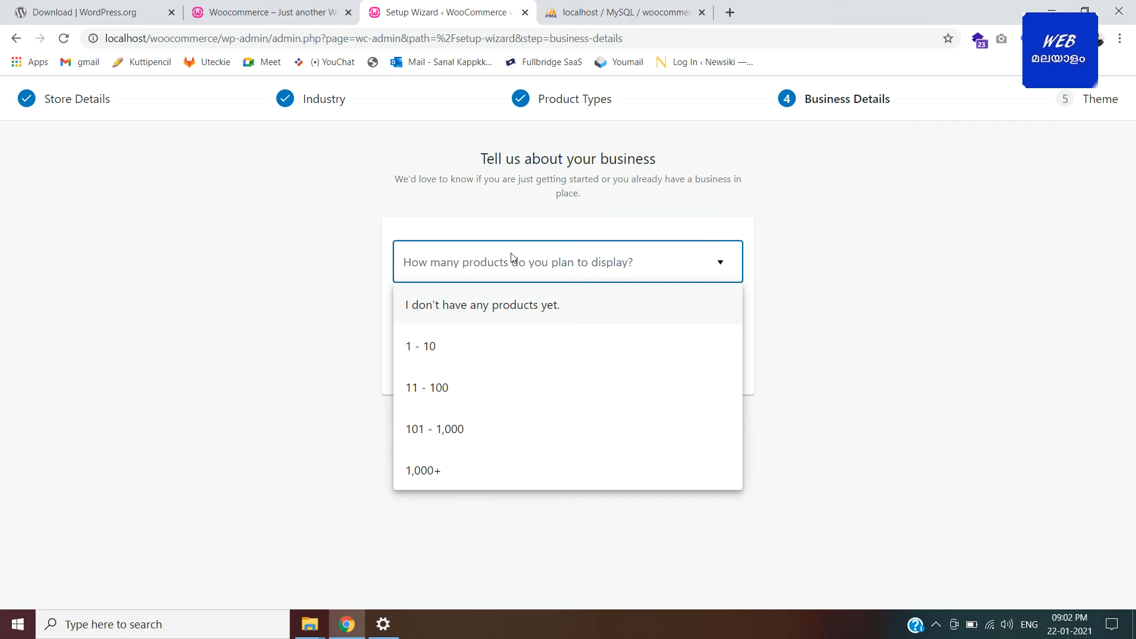
left_click(454, 481)
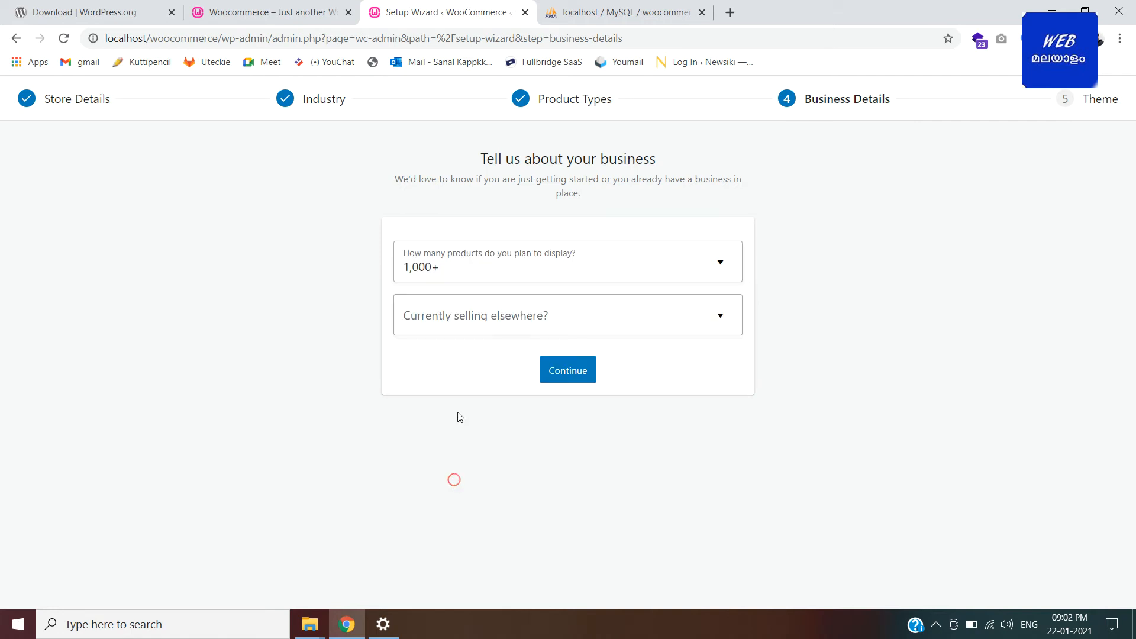
left_click(519, 320)
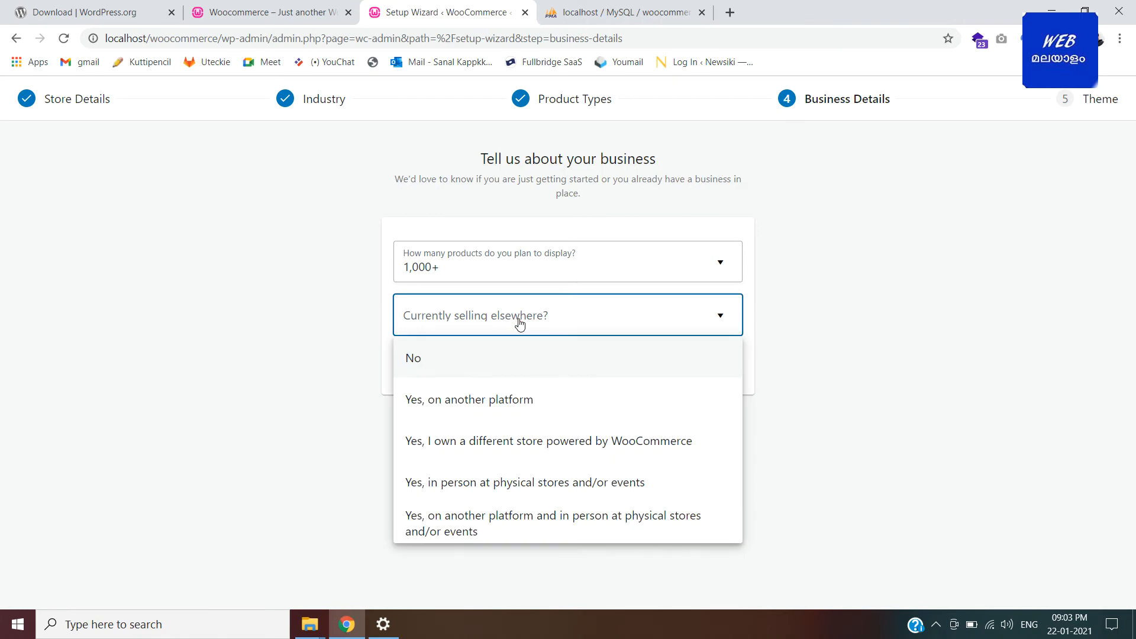
left_click(487, 363)
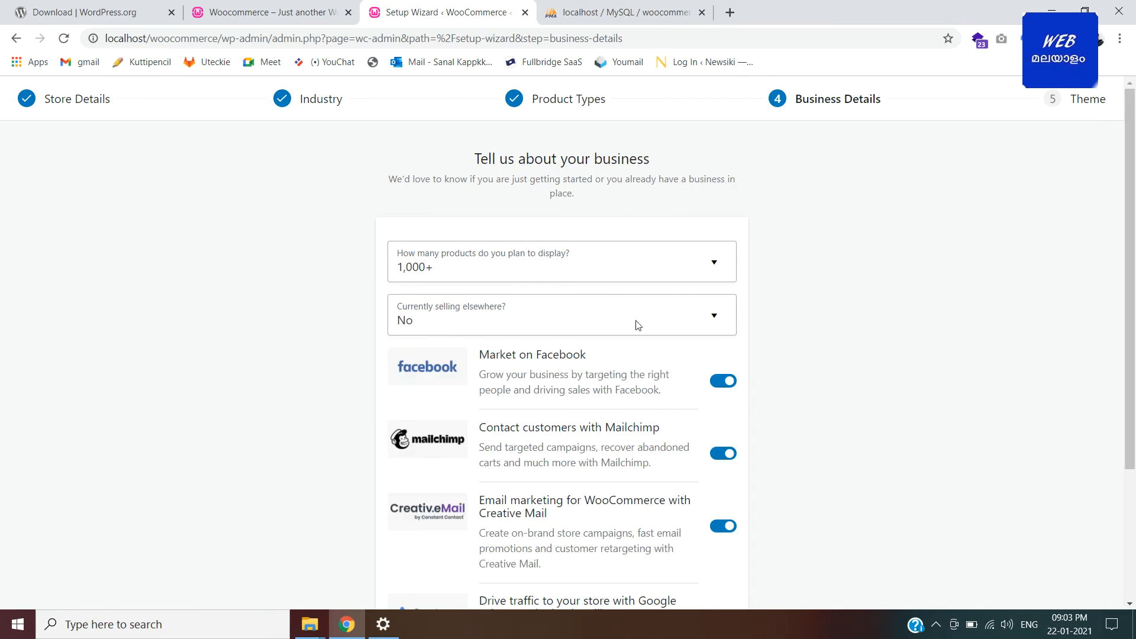
Step: Toggle off the Facebook, Mailchimp, Creative Mail and Google Ads plugins
scroll(1005, 355, "down", 3)
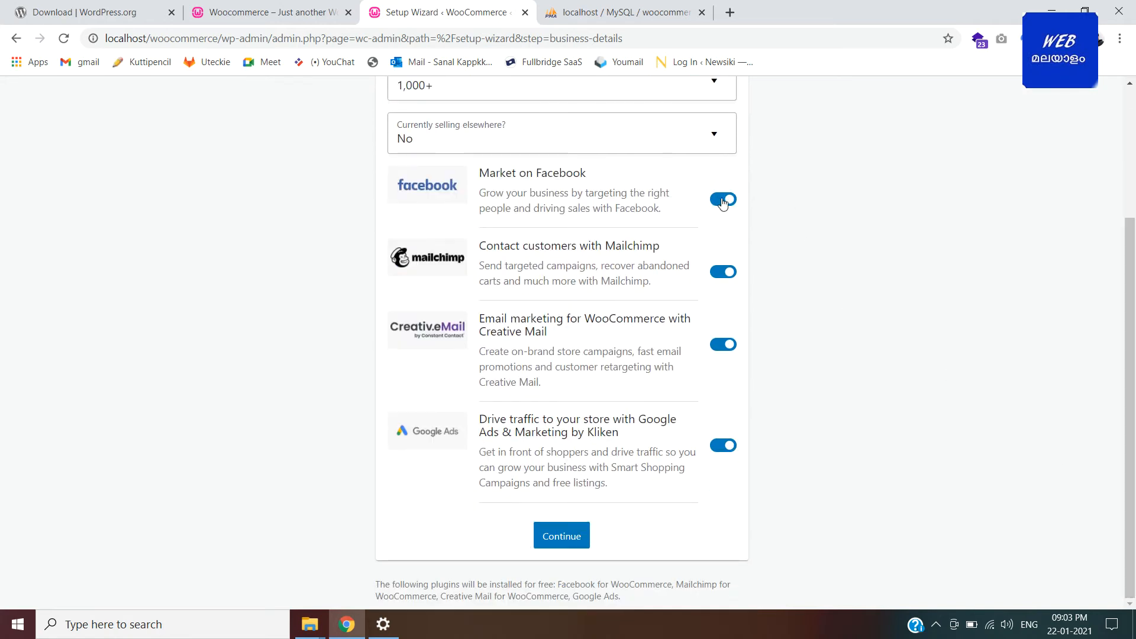
left_click(723, 200)
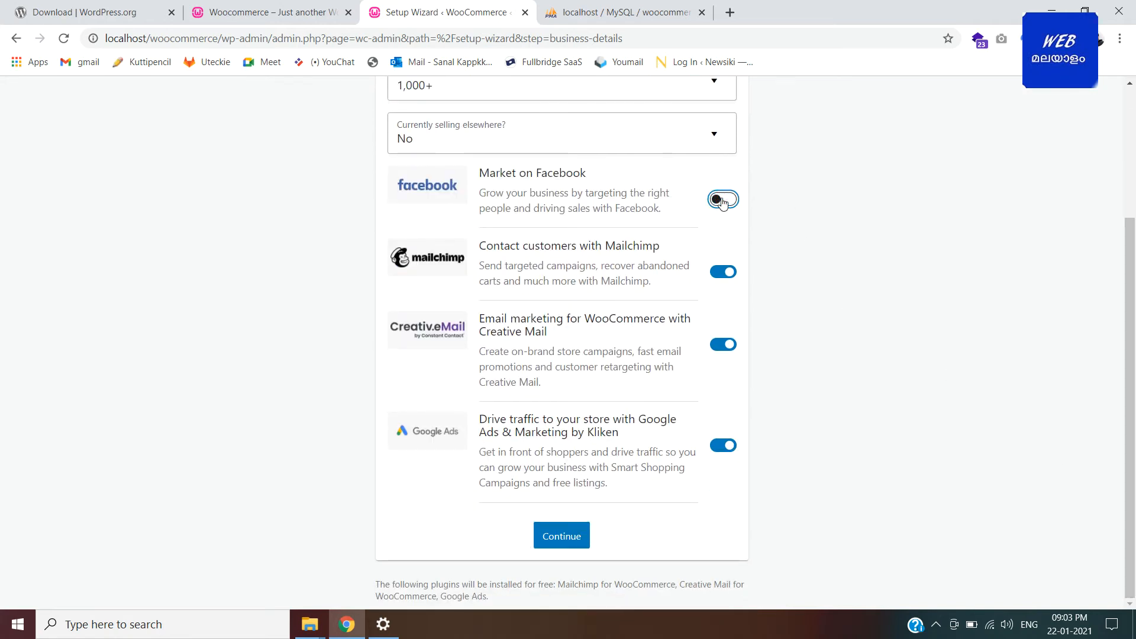
left_click(720, 273)
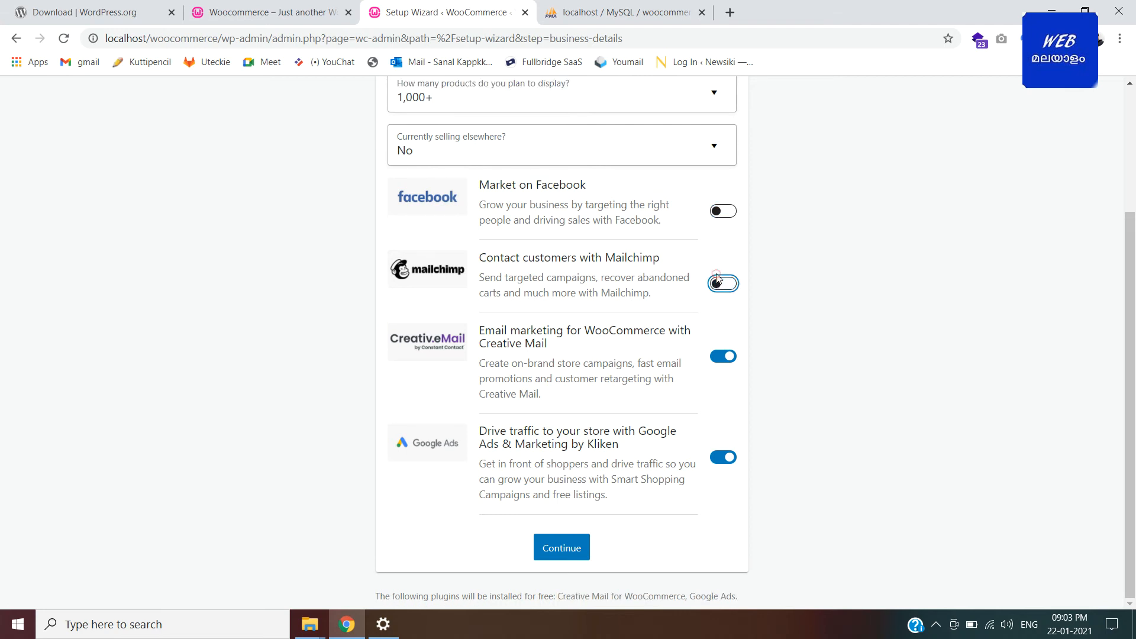
left_click(722, 353)
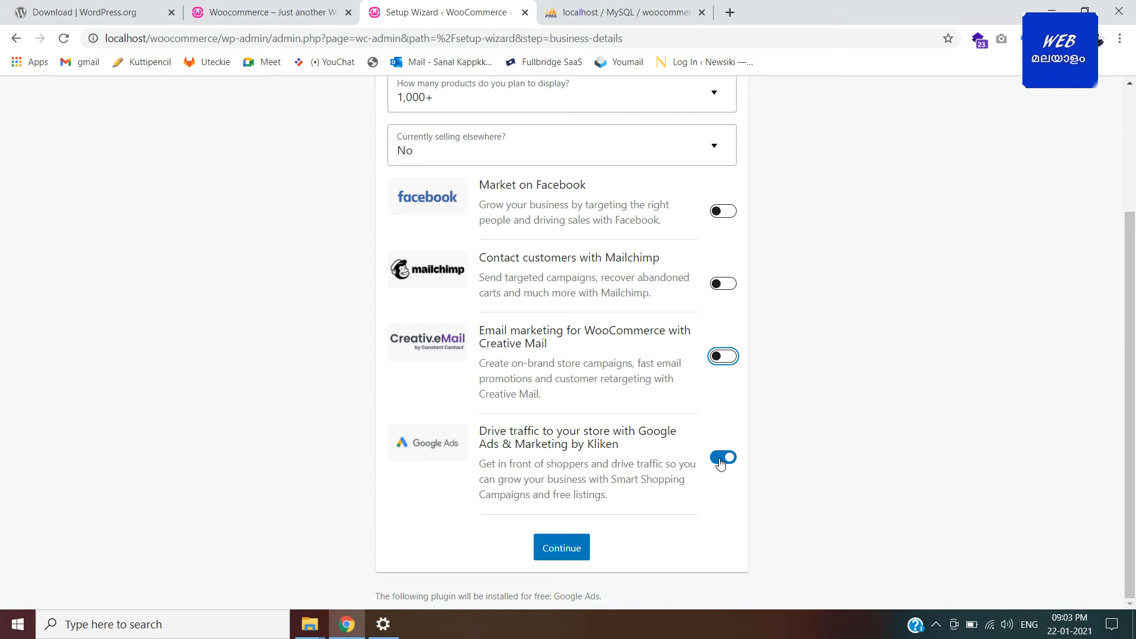
left_click(721, 460)
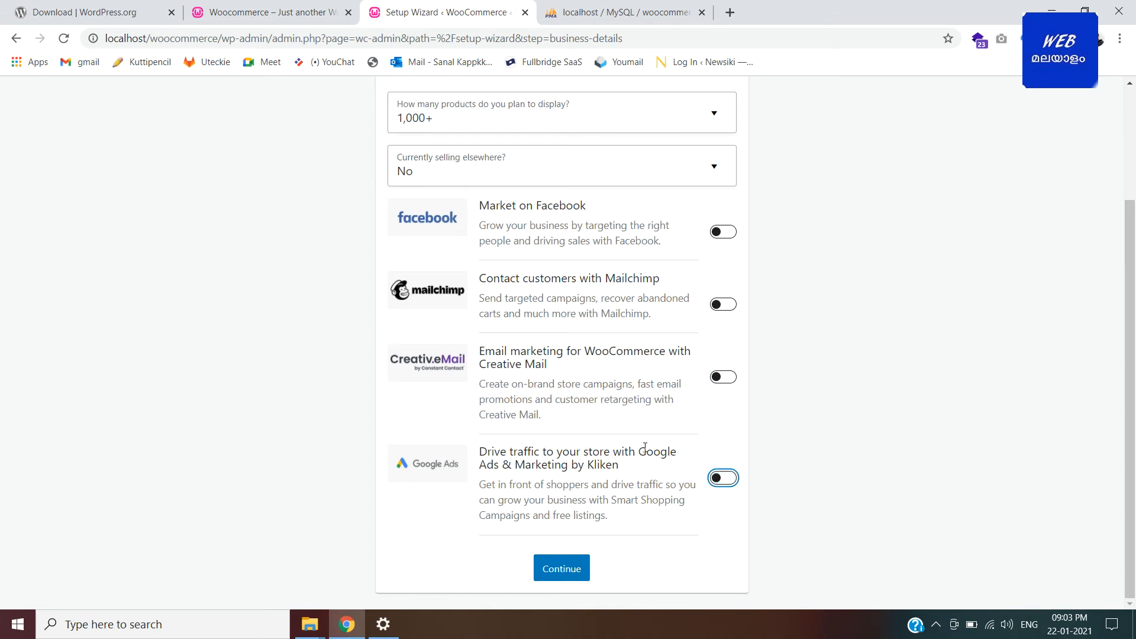
Step: Filter the theme list to free themes and install and activate Storefront
left_click(562, 574)
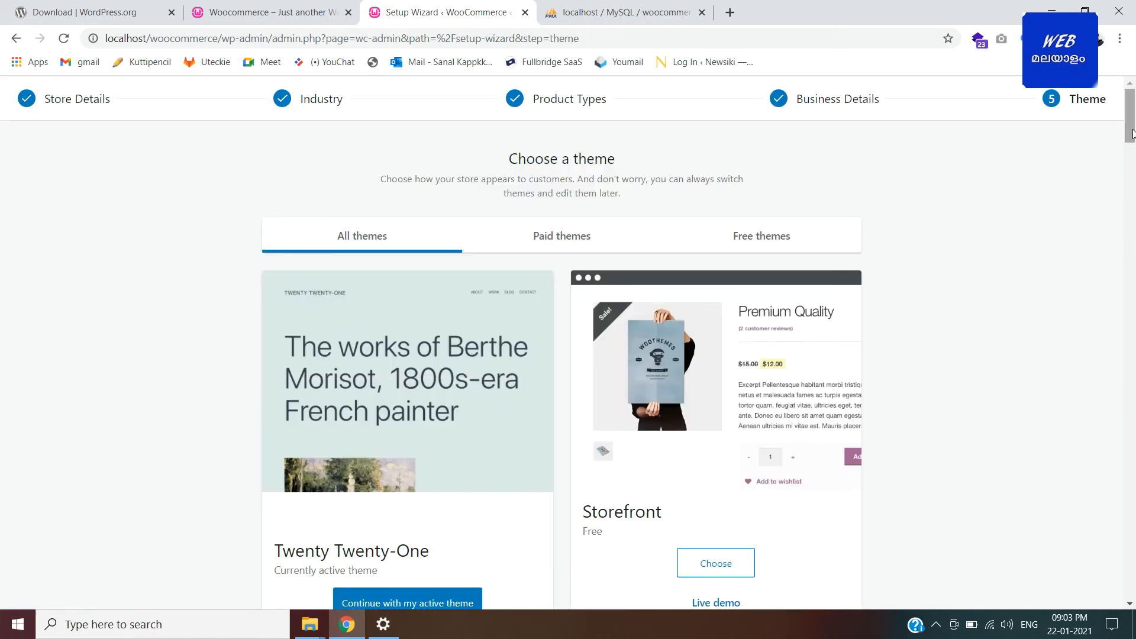
mouse_move(1131, 133)
left_mouse_down()
mouse_move(1134, 146)
mouse_move(1133, 136)
left_mouse_up()
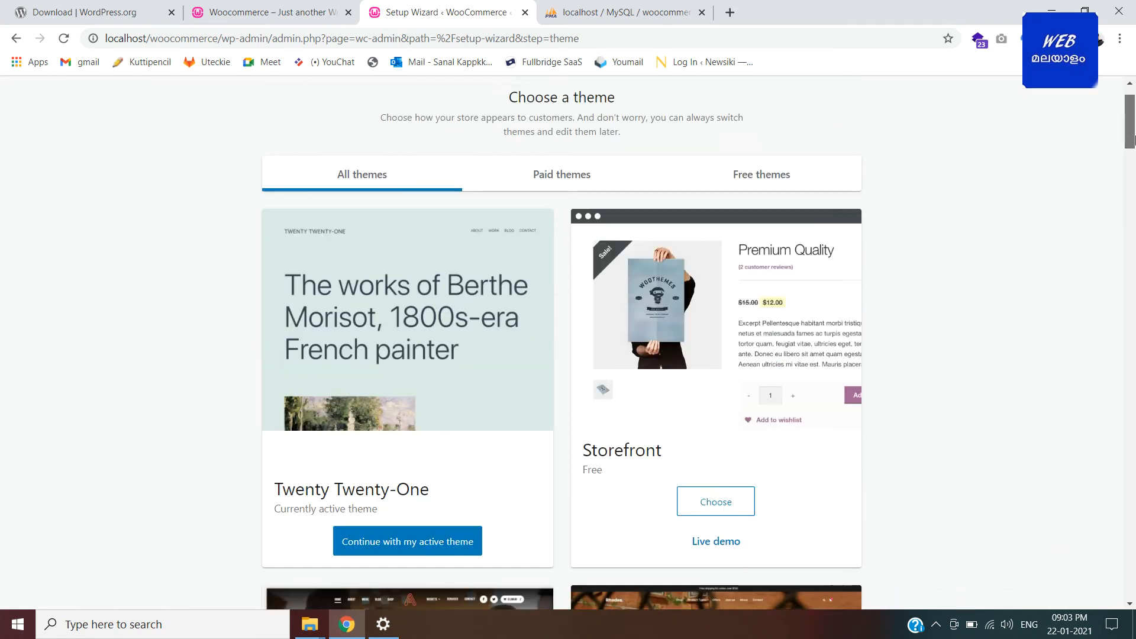
left_click(765, 172)
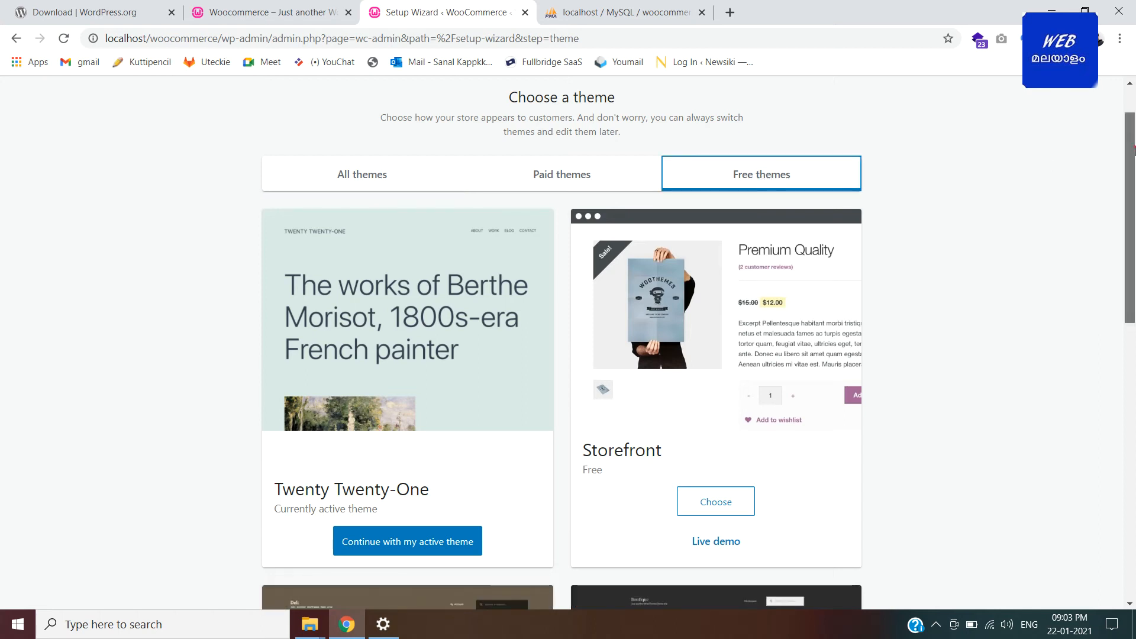
left_click_drag(1131, 146, 1127, 206)
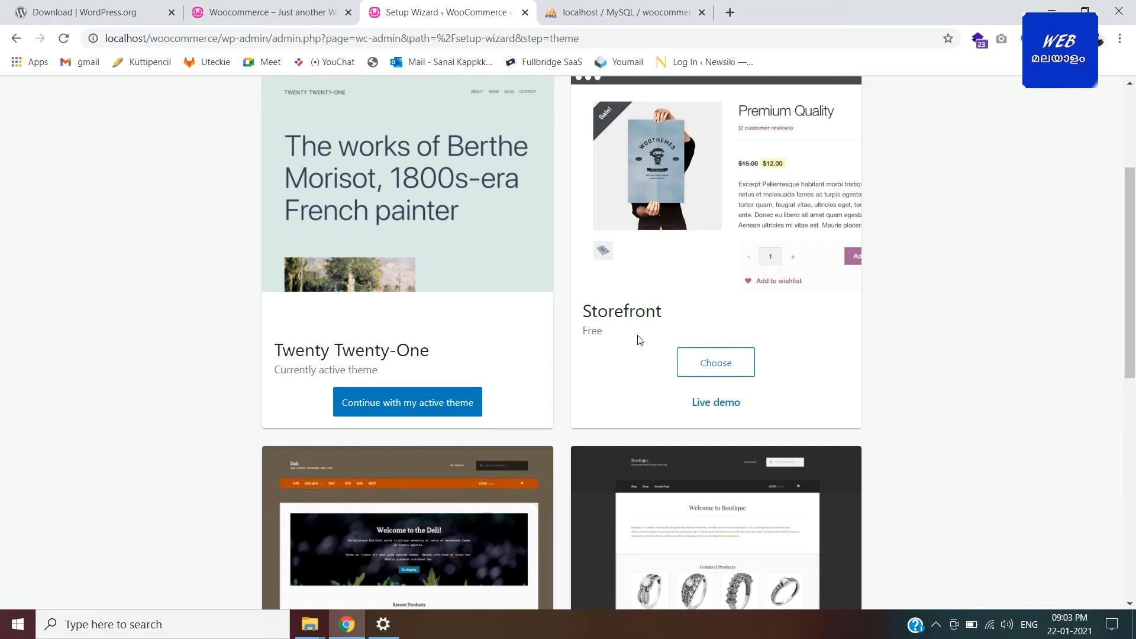
left_click(710, 363)
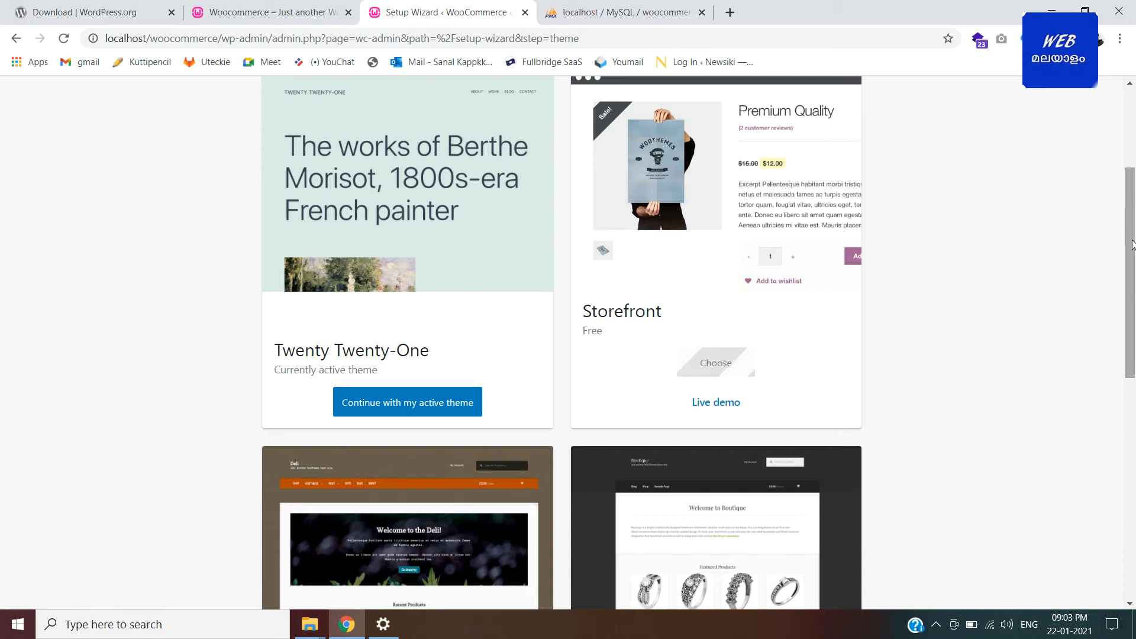
mouse_move(1131, 245)
left_mouse_down()
mouse_move(1132, 314)
mouse_move(1129, 221)
left_mouse_up()
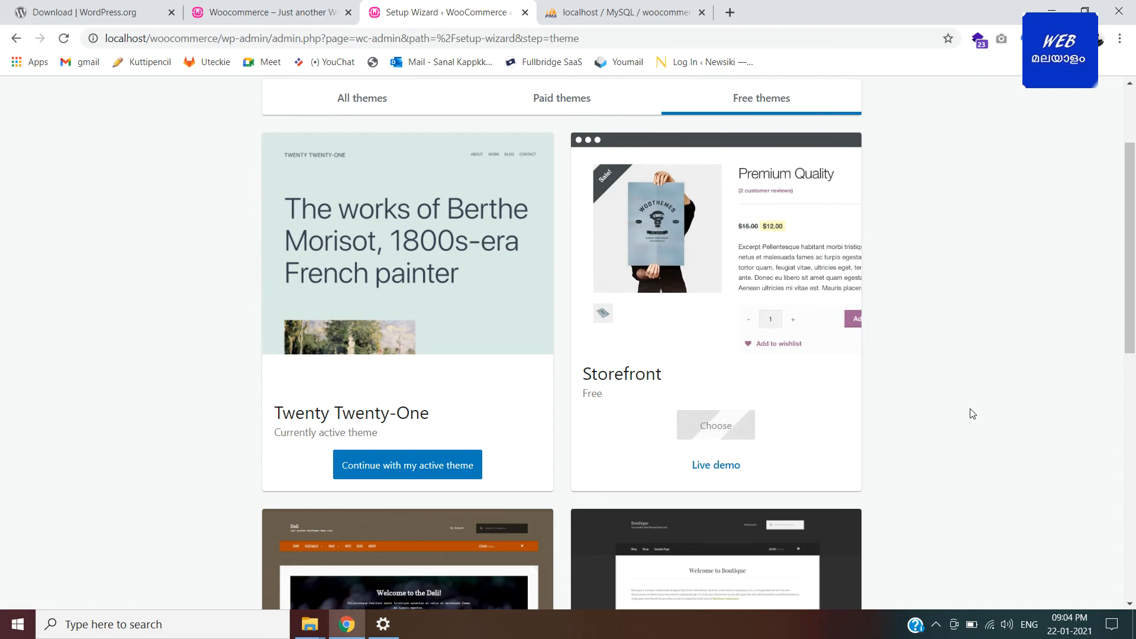
left_click(936, 625)
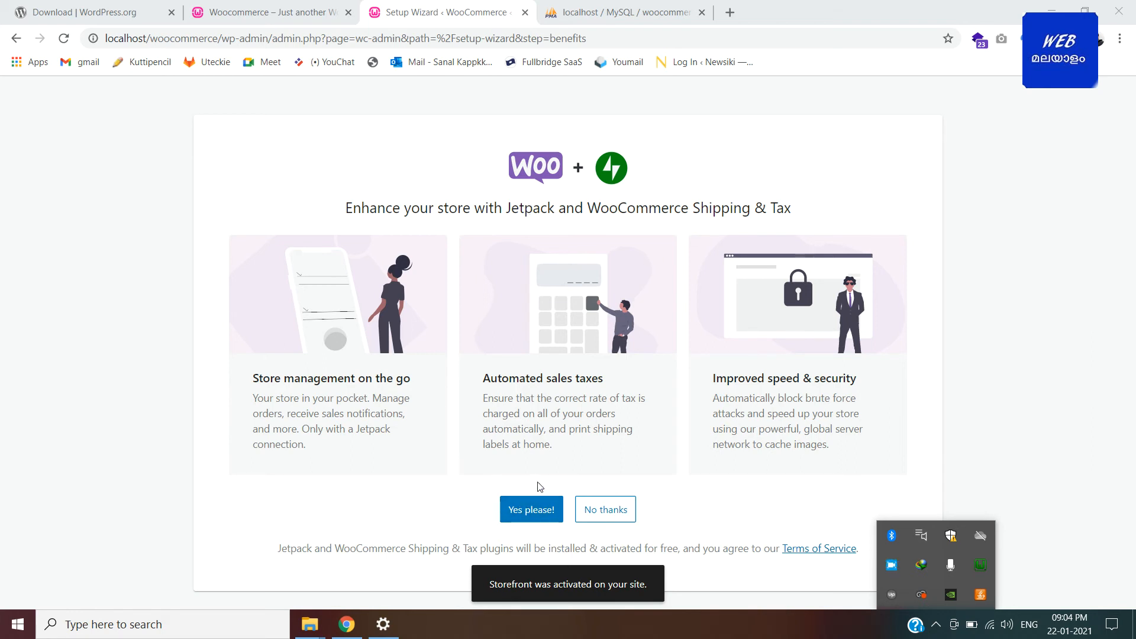
Step: Decline the Jetpack and Shipping & Tax add-ons, close the welcome message, and view the site front page
left_click(602, 509)
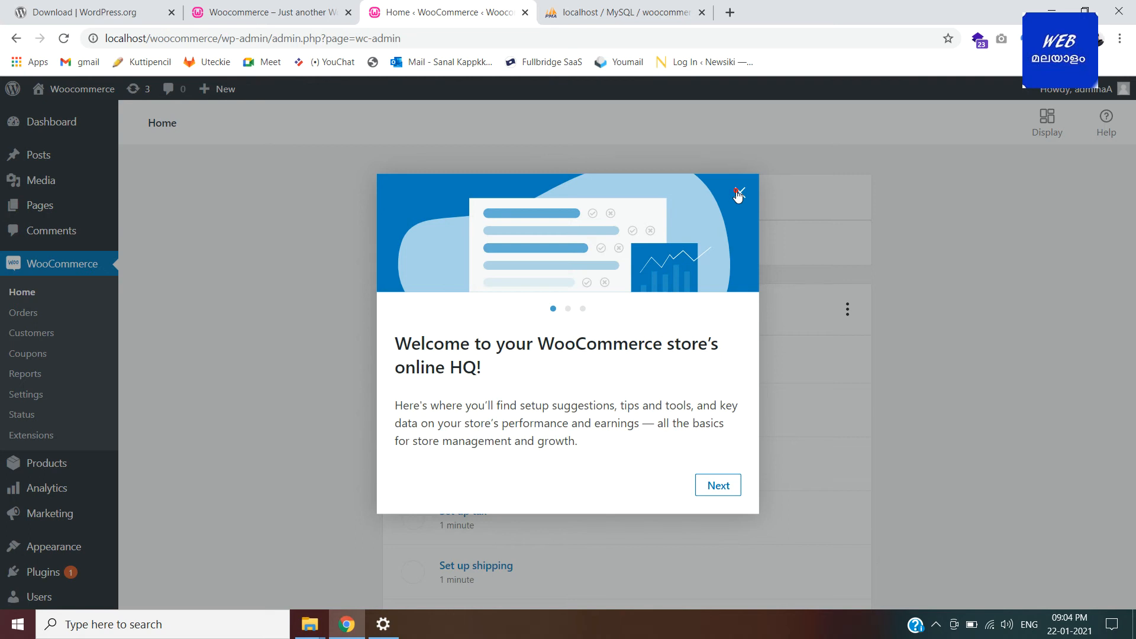
left_click(740, 192)
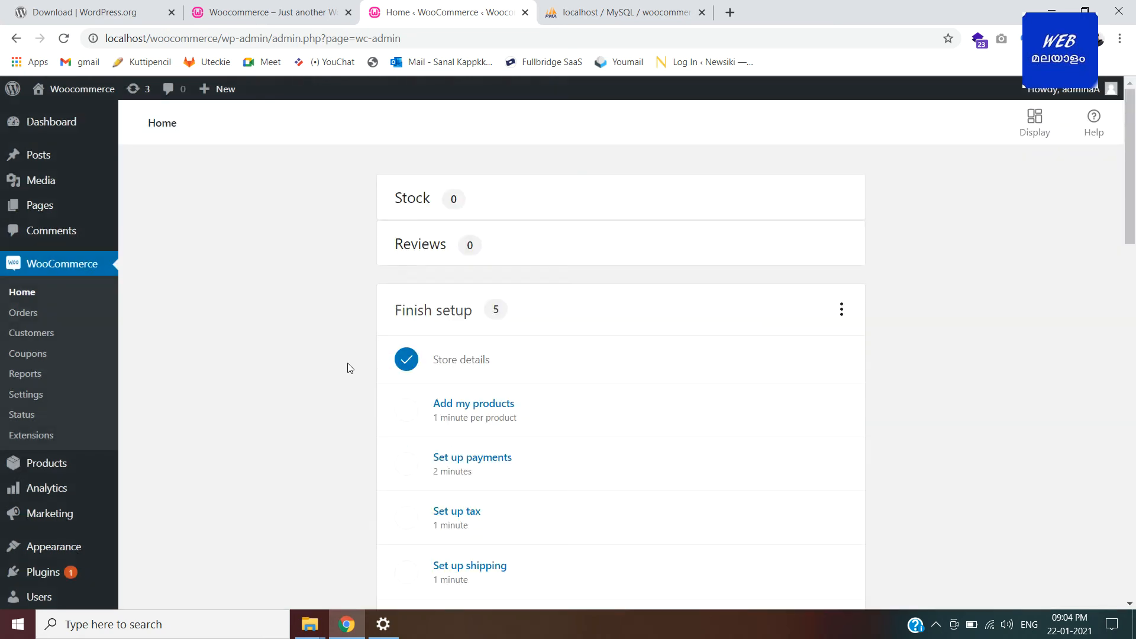
left_click(258, 6)
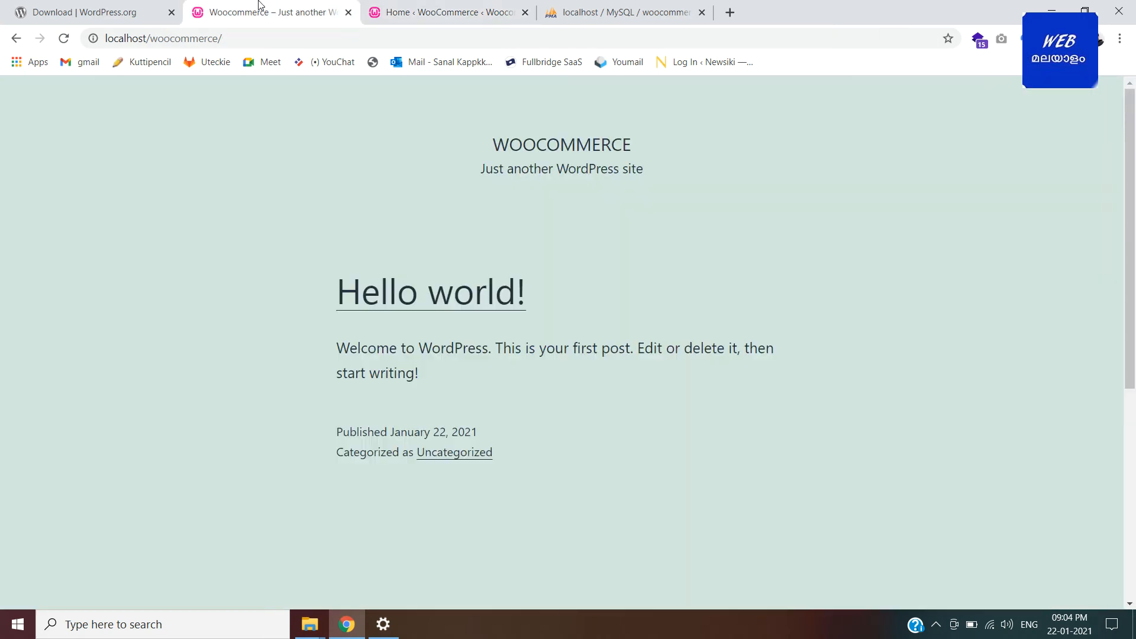
Step: Reload the site in Storefront, browse Shop, Home and My account, then return to the admin tab
left_click(64, 38)
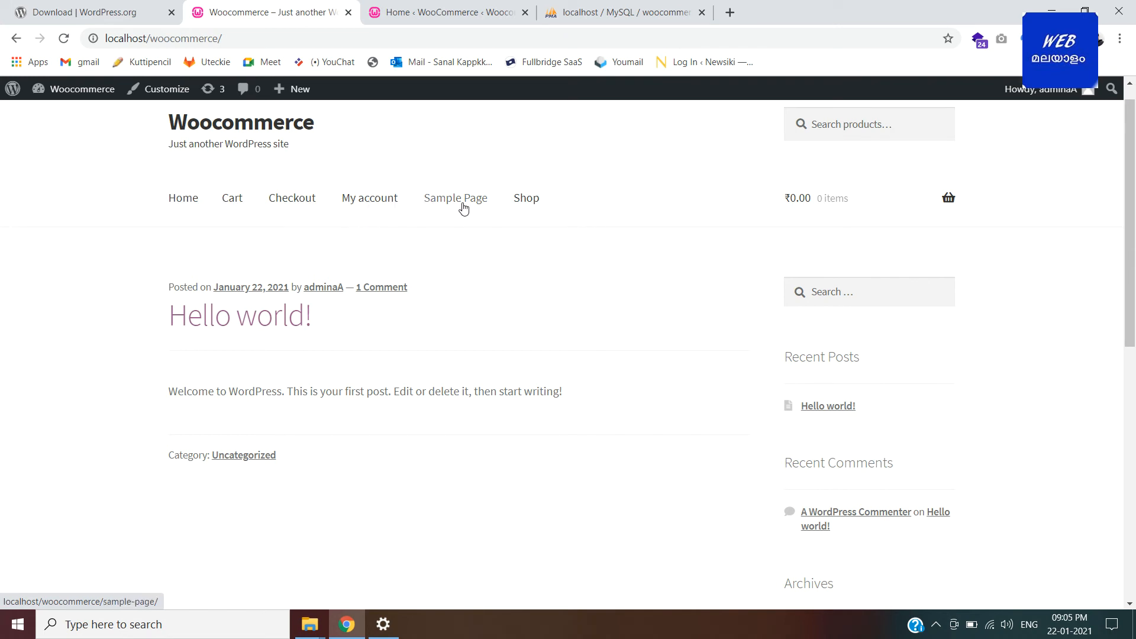
left_click(532, 203)
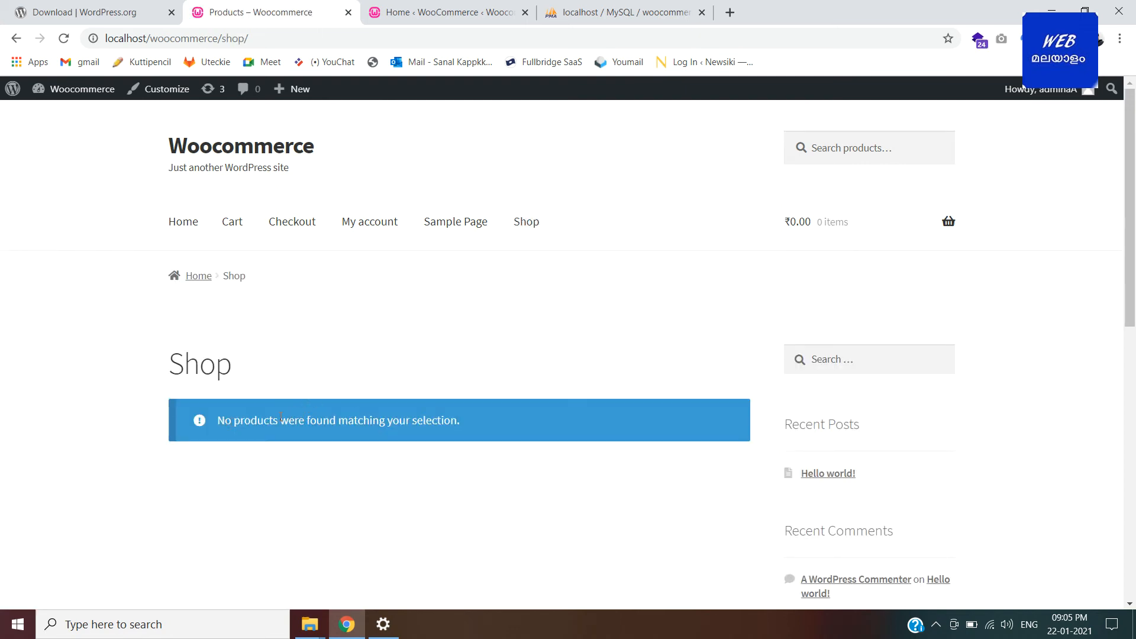
left_click(193, 227)
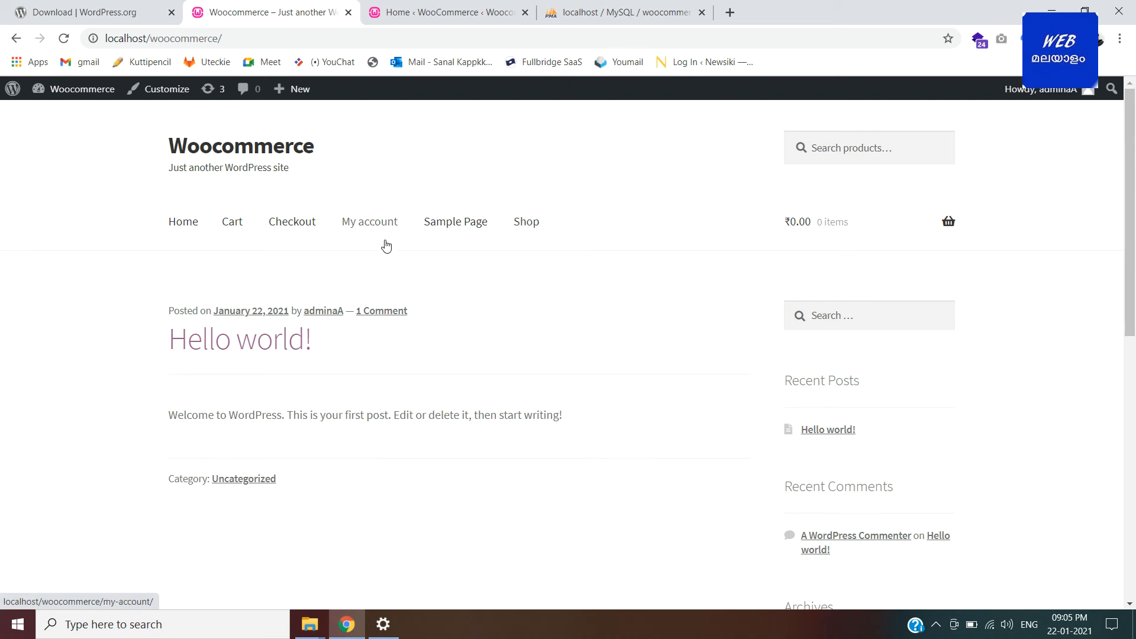
left_click(371, 224)
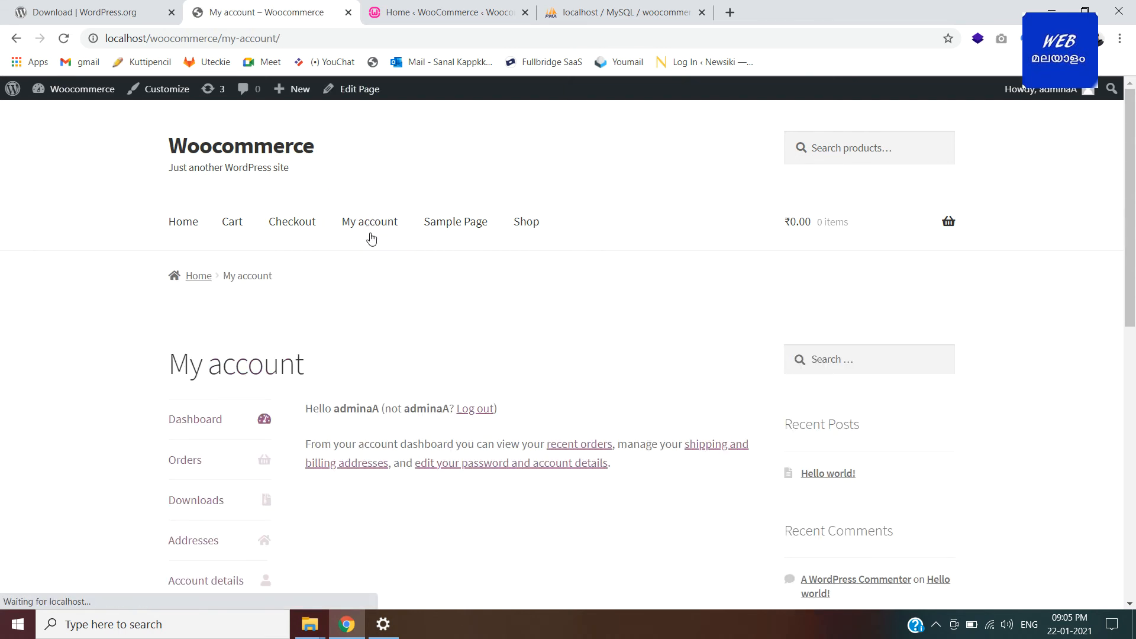
scroll(1090, 227, "down", 5)
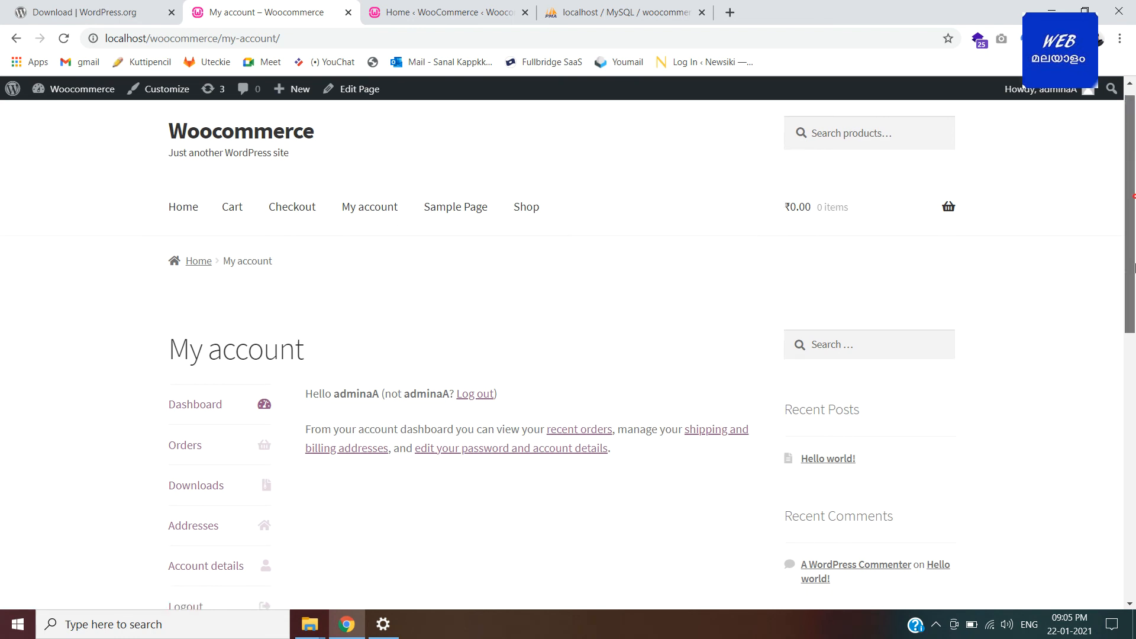
scroll(432, 279, "up", 1)
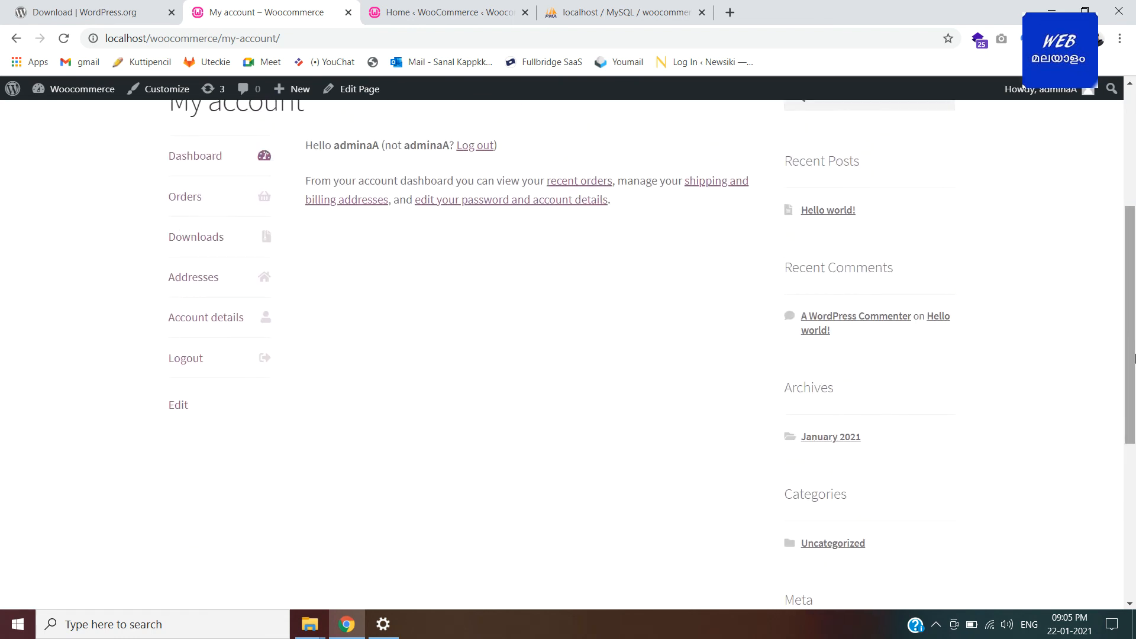
scroll(503, 331, "up", 4)
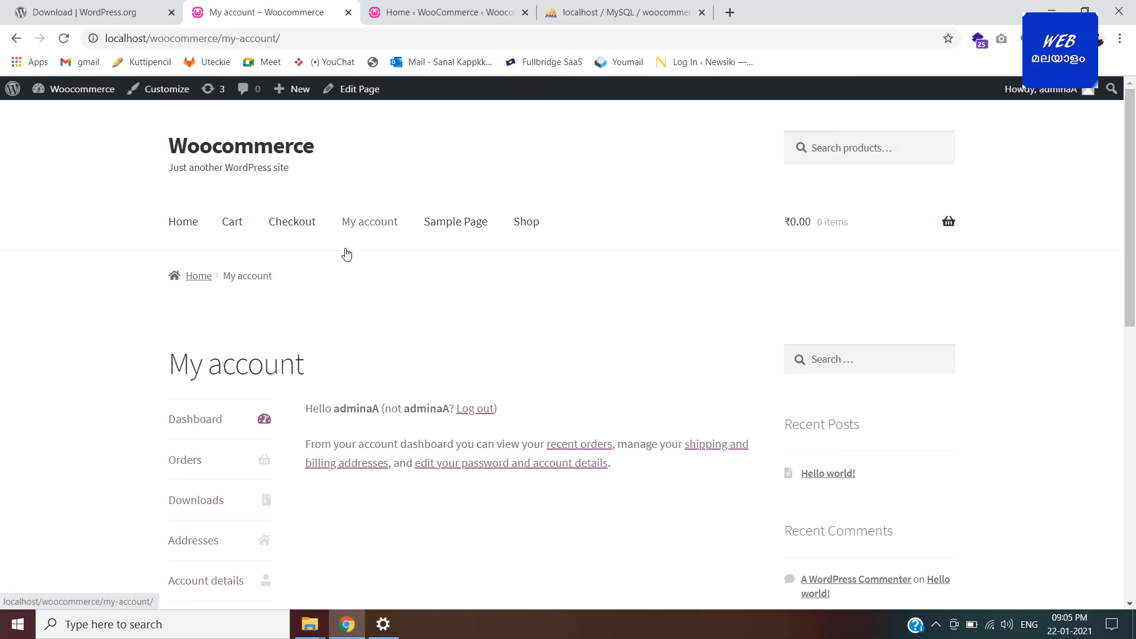
left_click(180, 224)
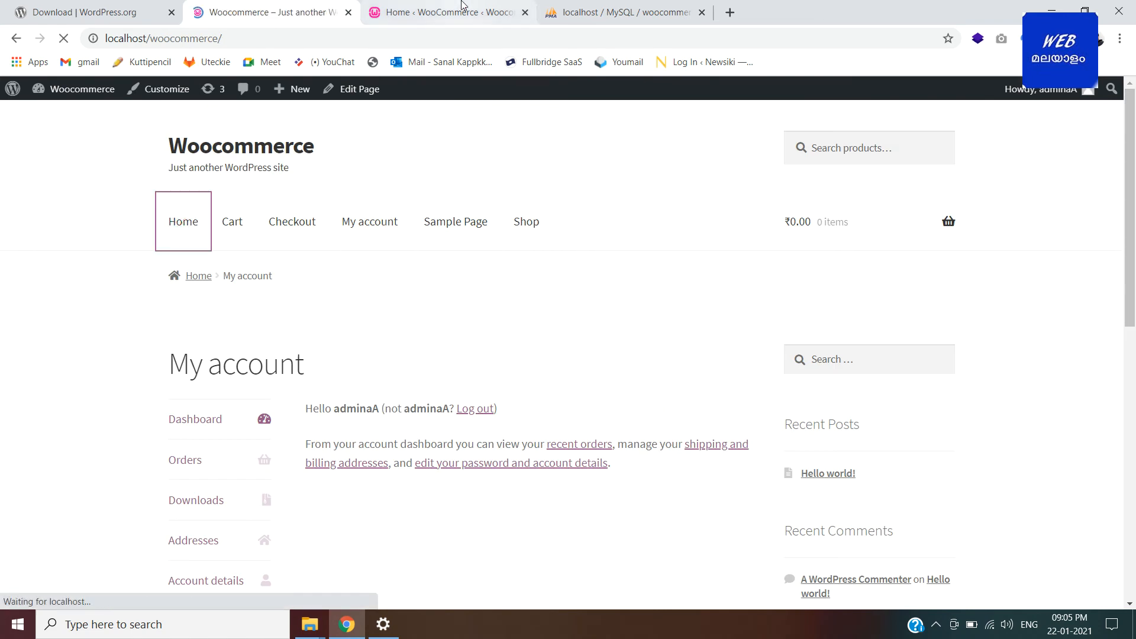
left_click(462, 6)
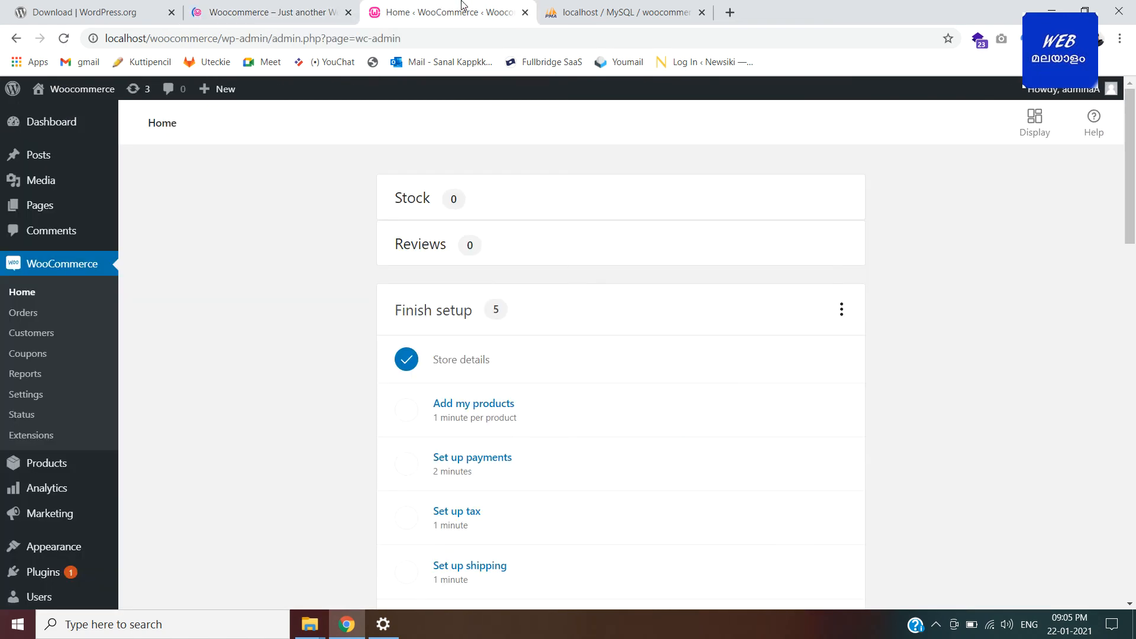
Step: Start the Add my products task and choose to add products manually
left_click(468, 409)
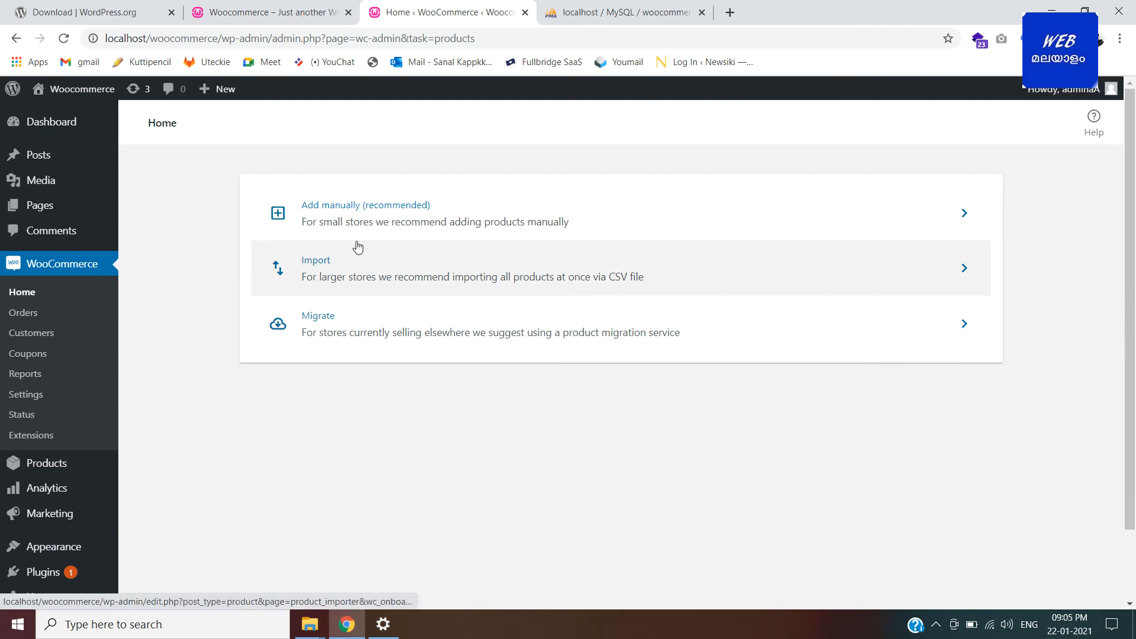
left_click(341, 216)
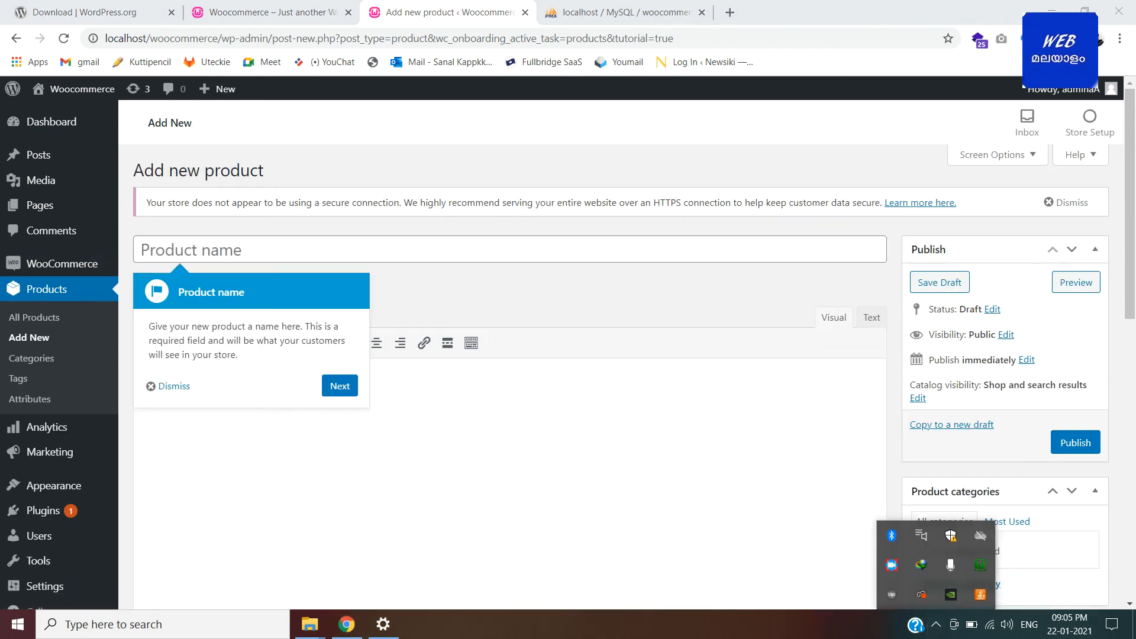
Step: Name the product 'Product 1' and give it the description 'dsgfdsagsagsgs'
left_click(190, 244)
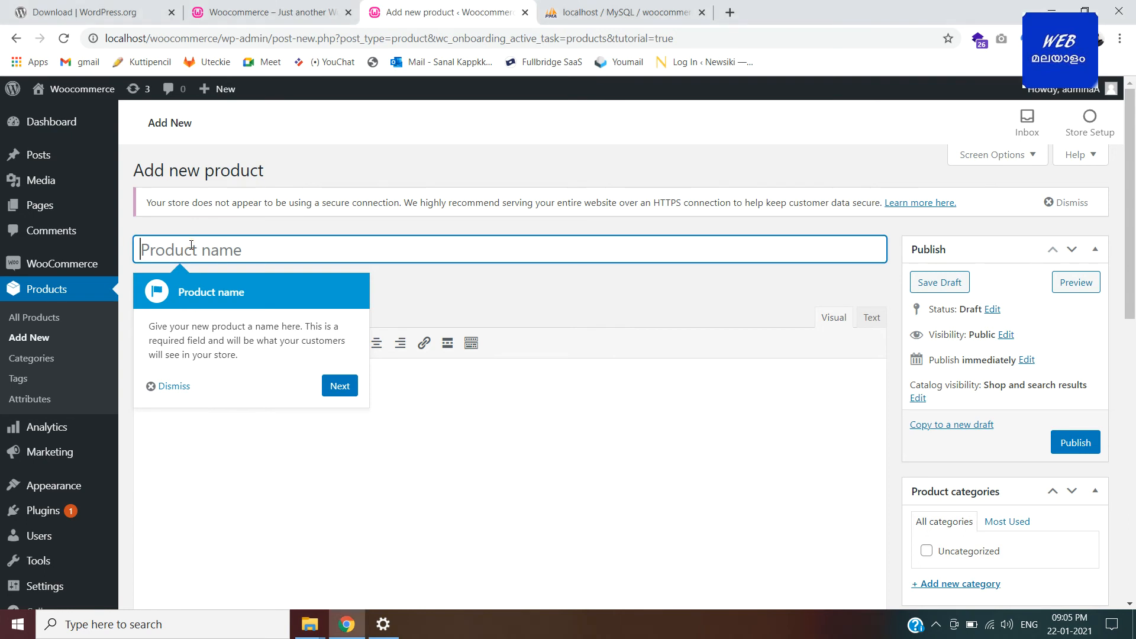
type("Proc")
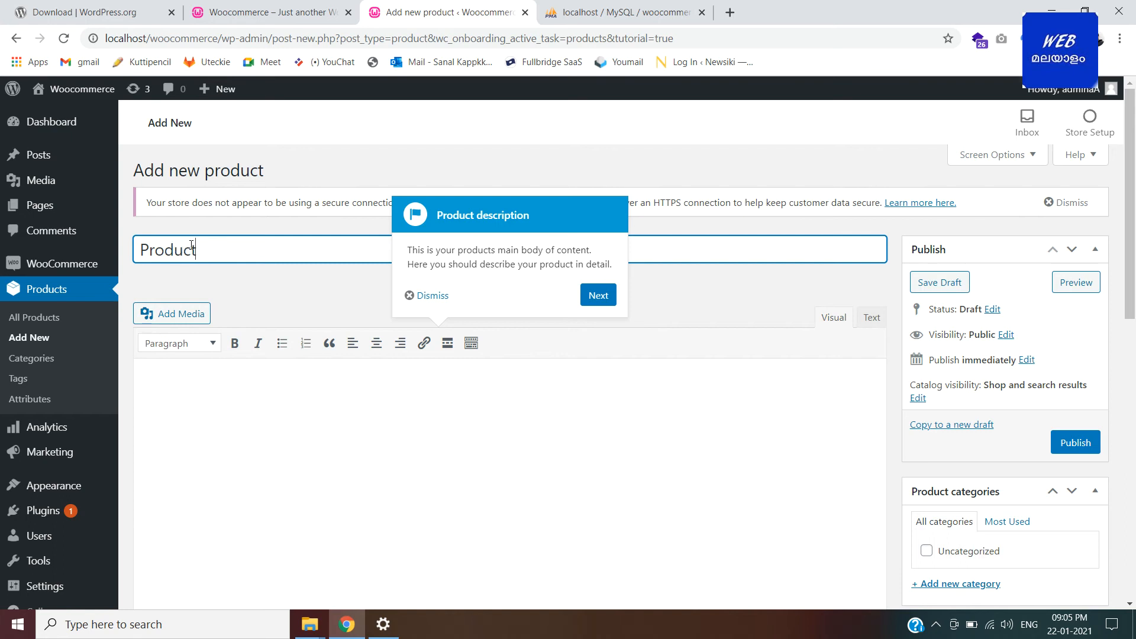
left_click(149, 404)
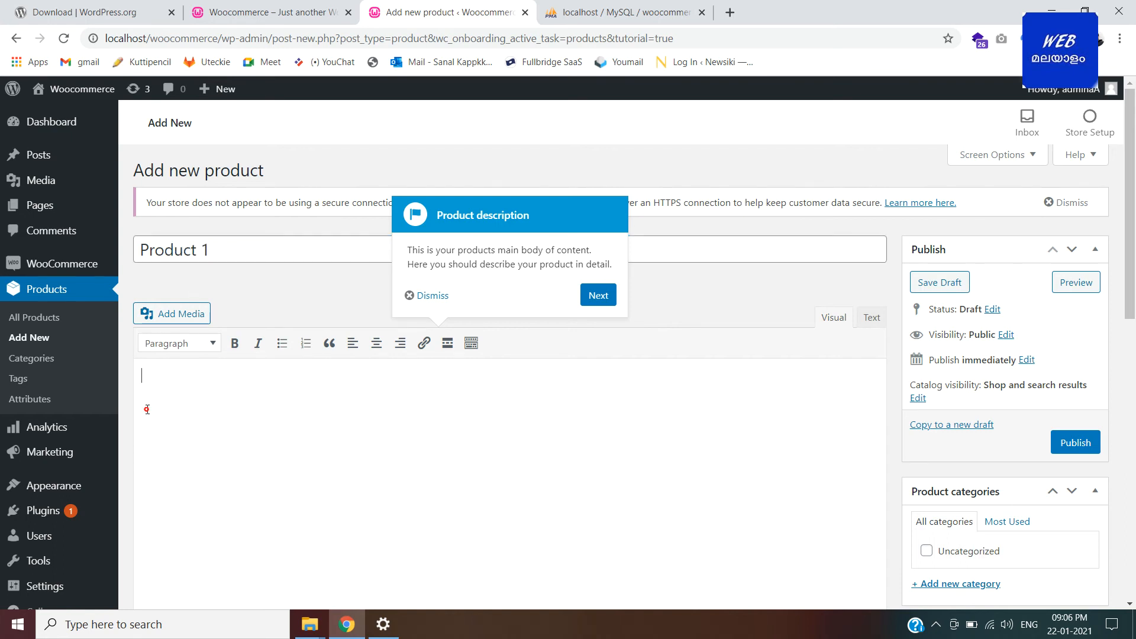
type("dsgfdsagsagsgs")
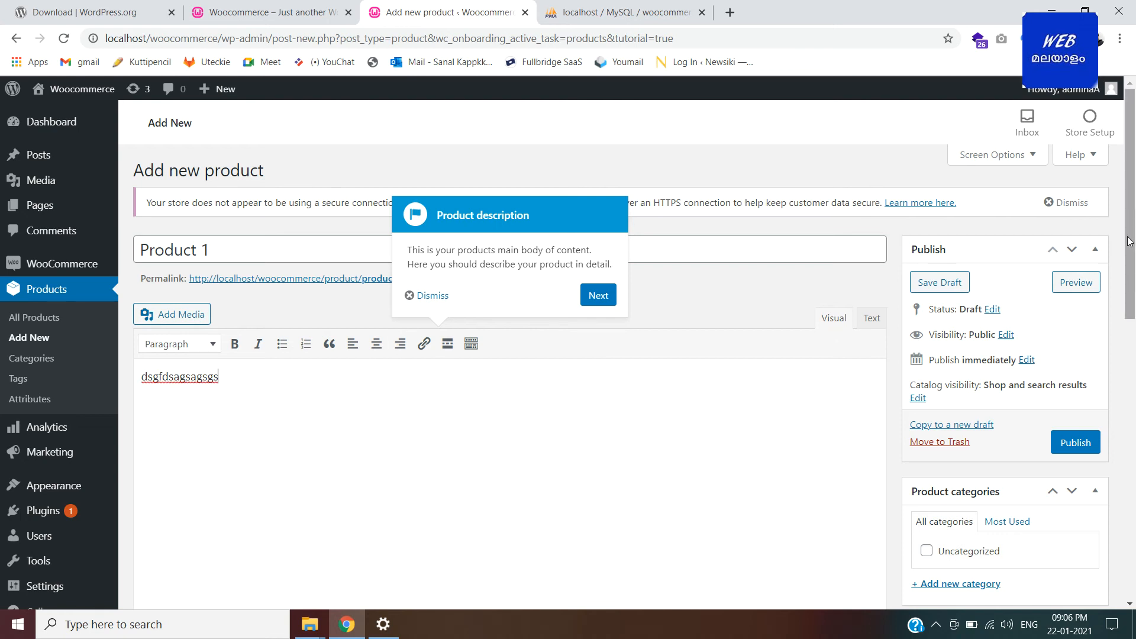
left_click_drag(1129, 241, 1133, 434)
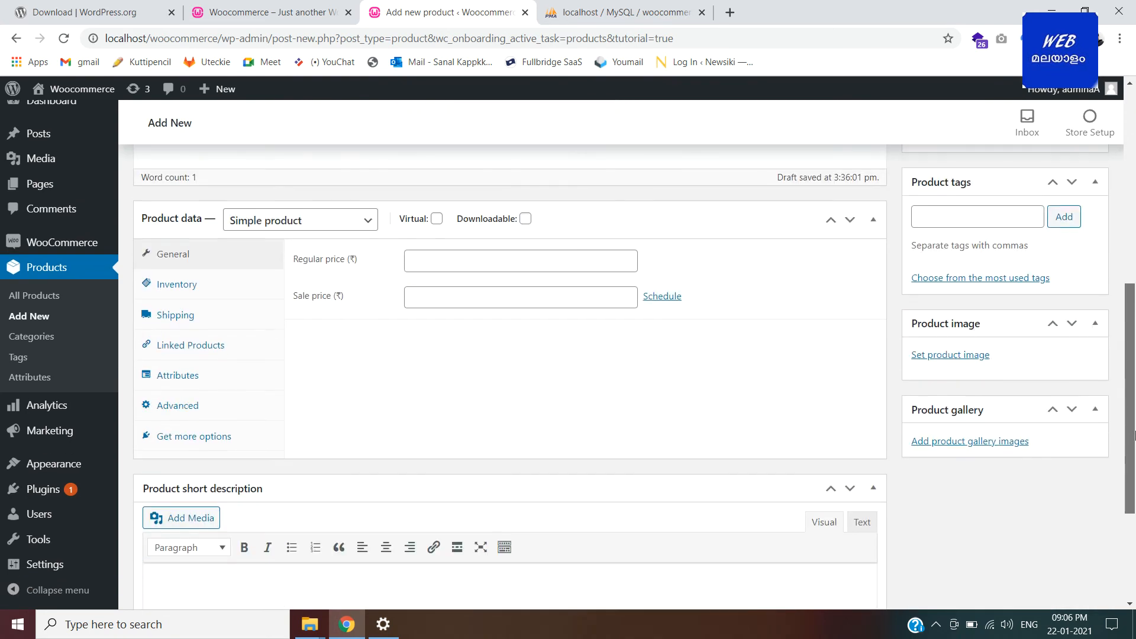
Step: Set the regular price to 100 and SKU to 2352, keeping stock status In stock
left_click(419, 267)
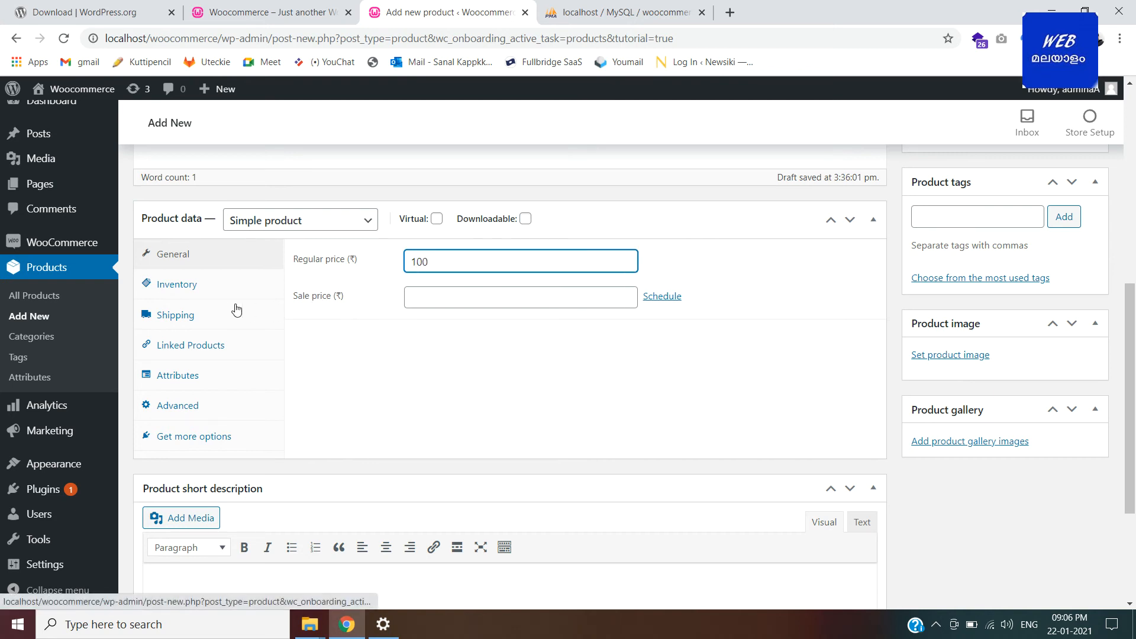
left_click(214, 298)
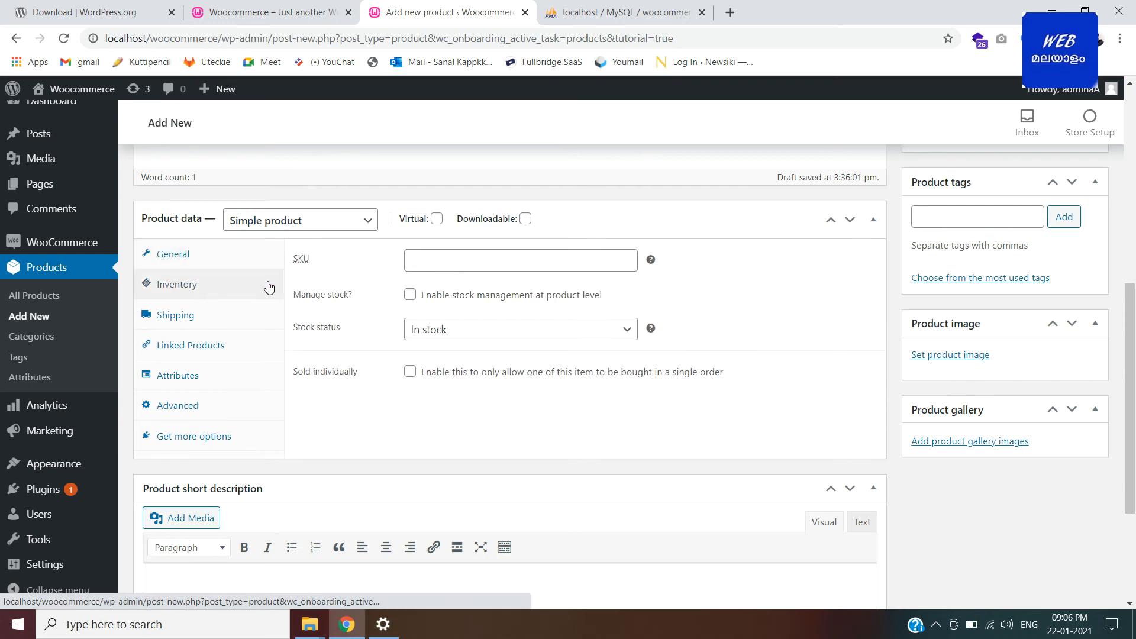
left_click(420, 263)
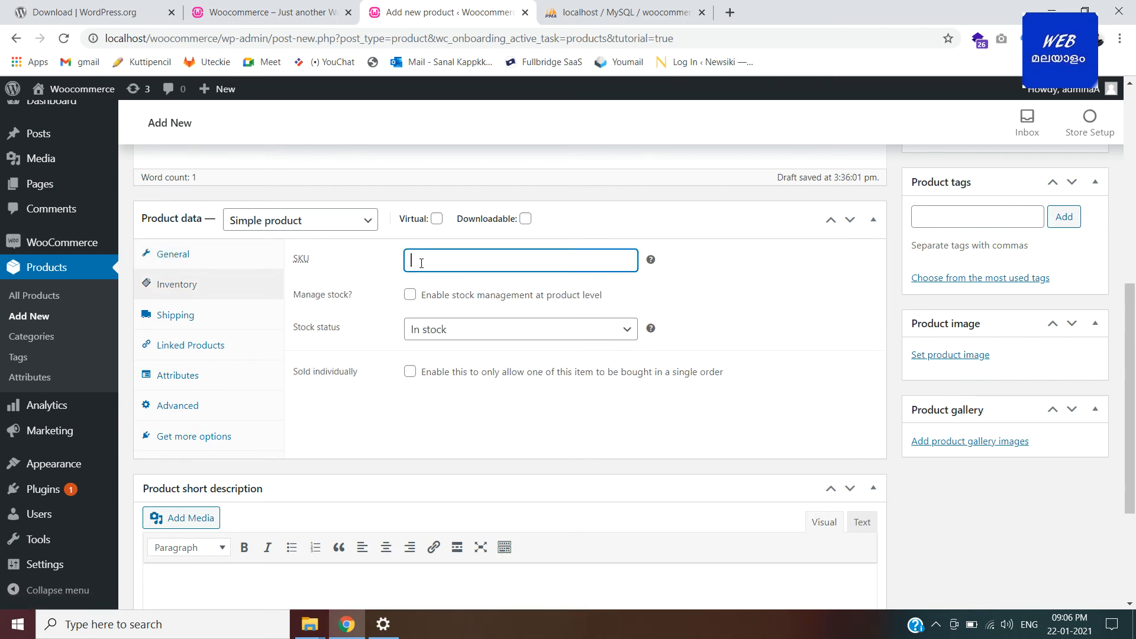
left_click(423, 342)
left_click(430, 347)
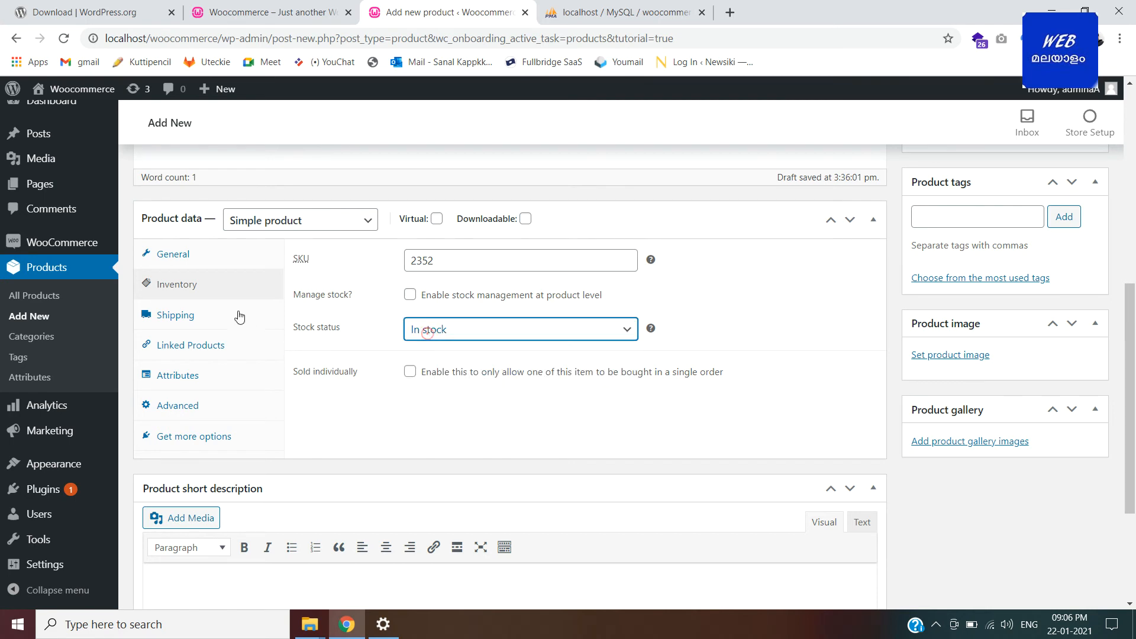
Step: Look through the Shipping, Linked products, Attributes, Advanced and extra product data tabs
left_click(206, 319)
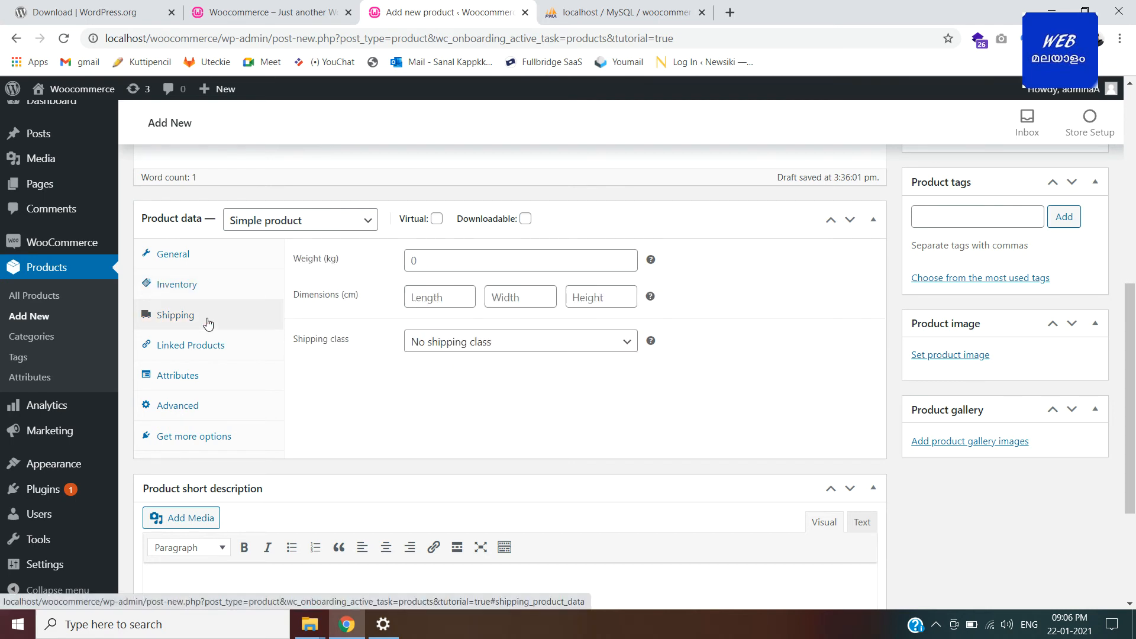
left_click(209, 349)
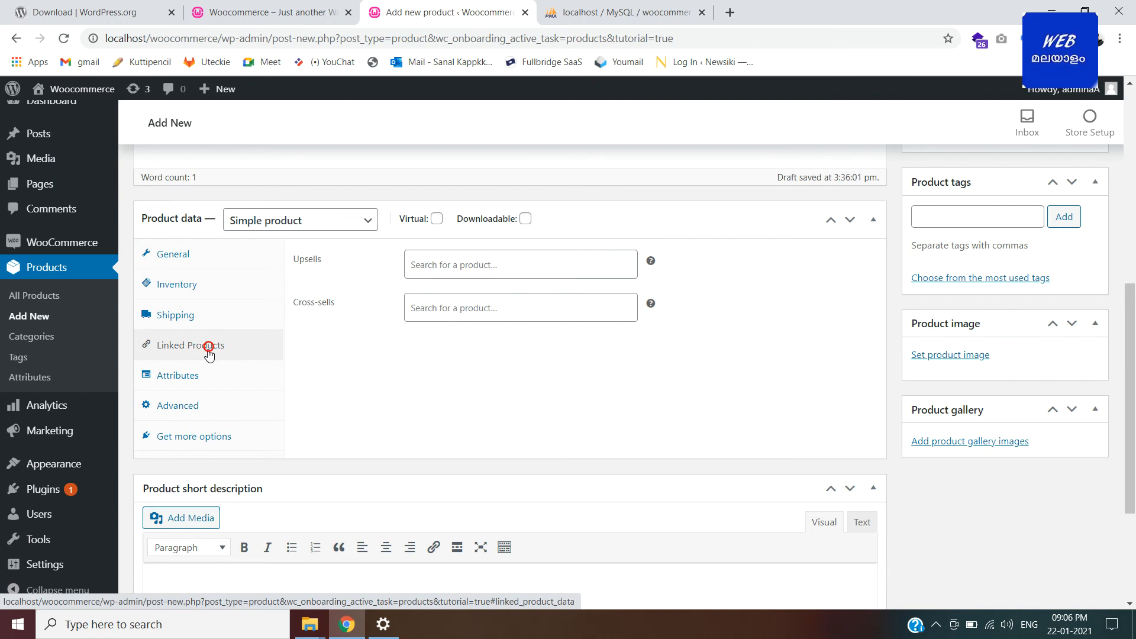
left_click(206, 385)
left_click(207, 408)
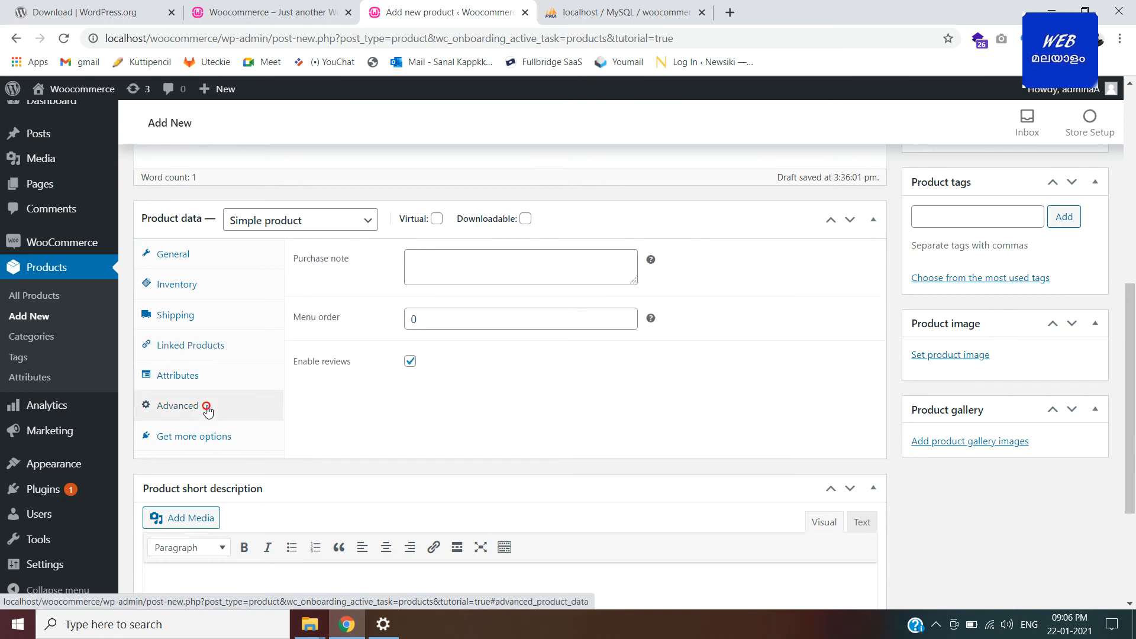
left_click(211, 440)
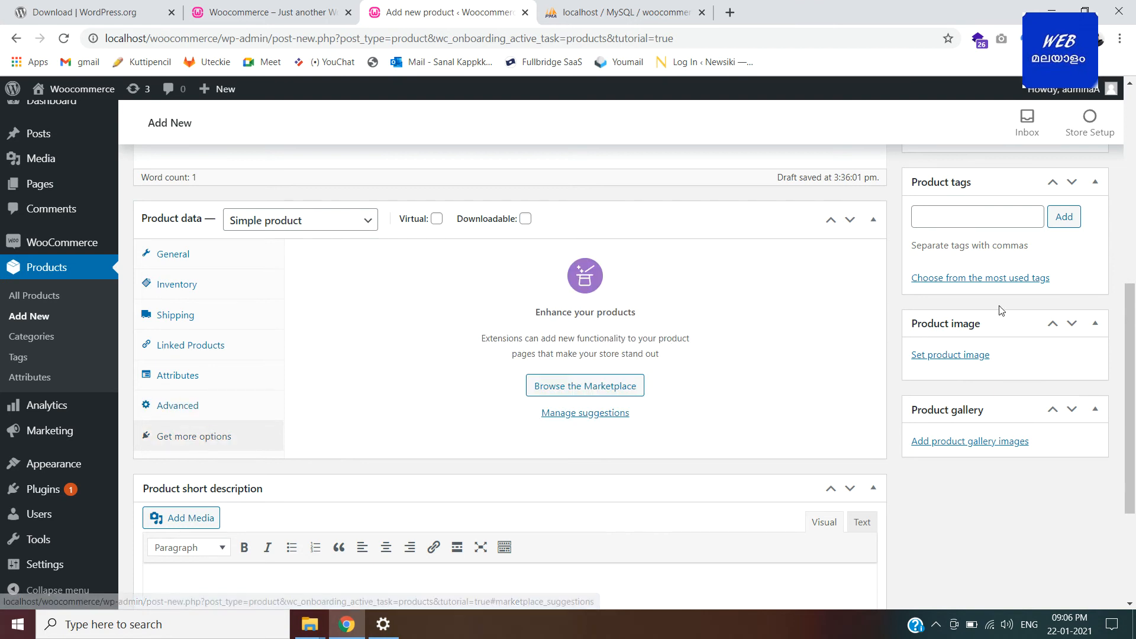
Step: Enter 'wegtwegtwr' as Product 1's short description
scroll(1135, 342, "down", 3)
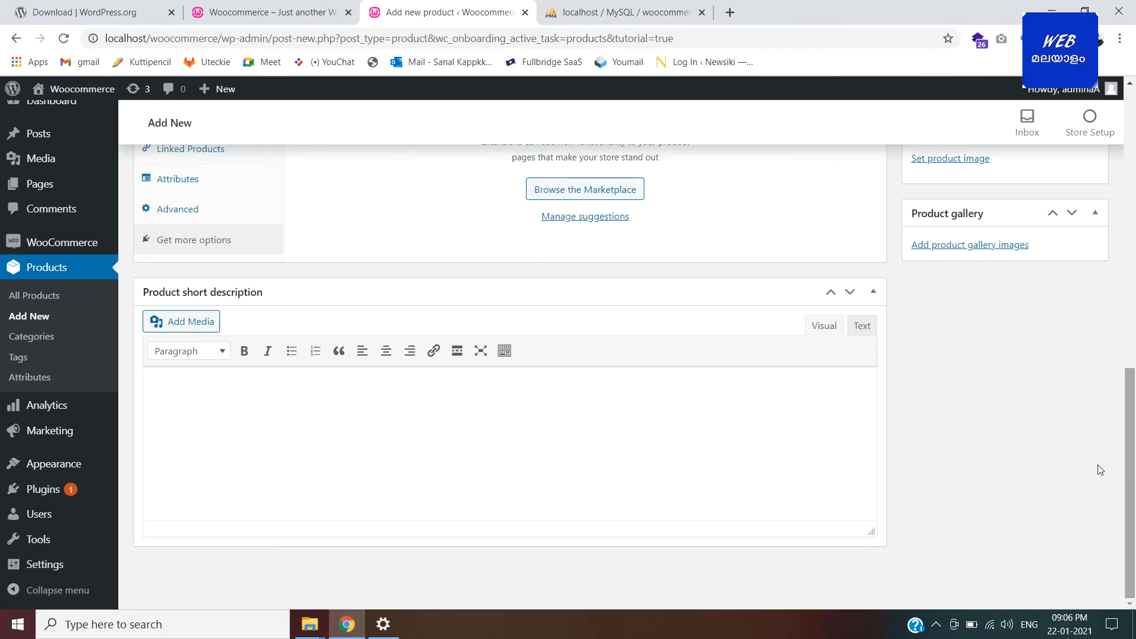
type("wegtwr")
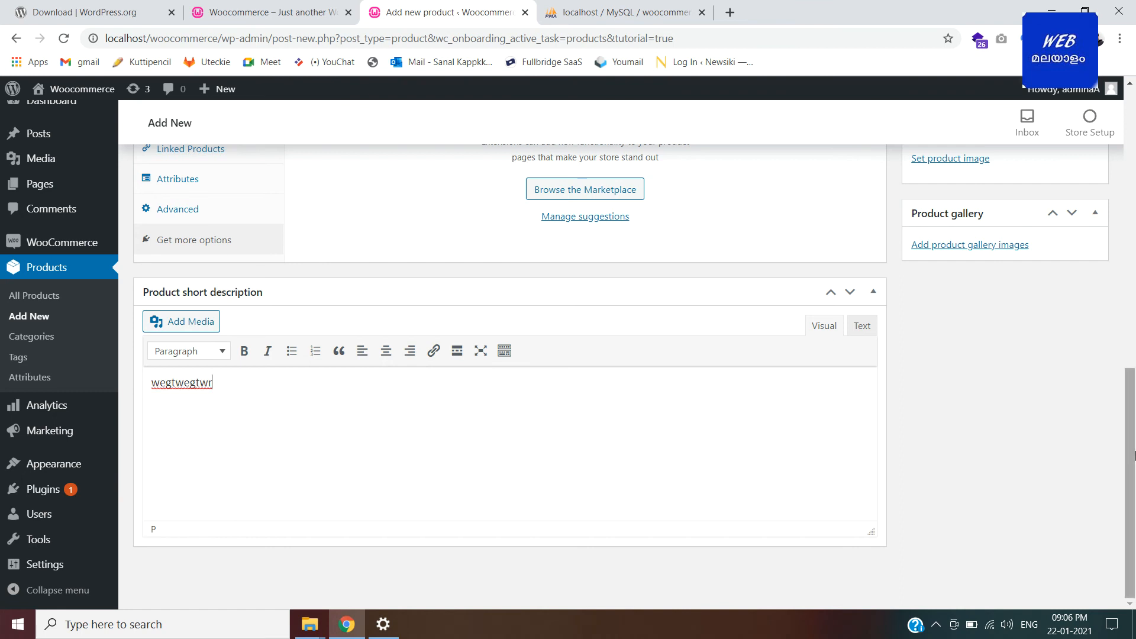
left_click_drag(1133, 445, 1134, 228)
scroll(1013, 343, "down", 3)
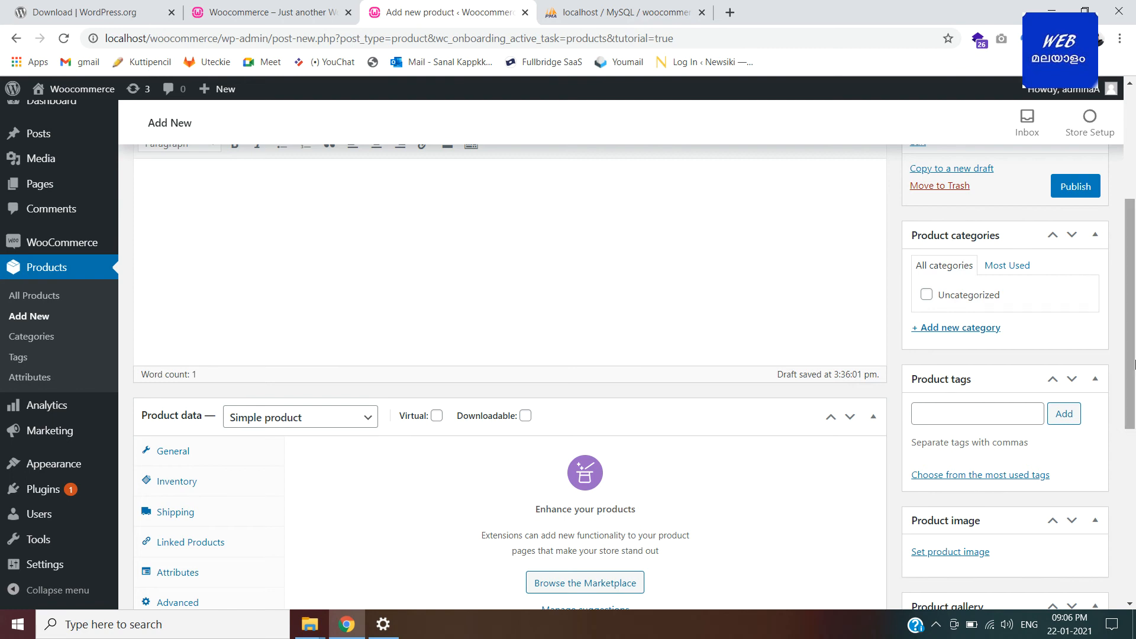
scroll(1130, 323, "down", 4)
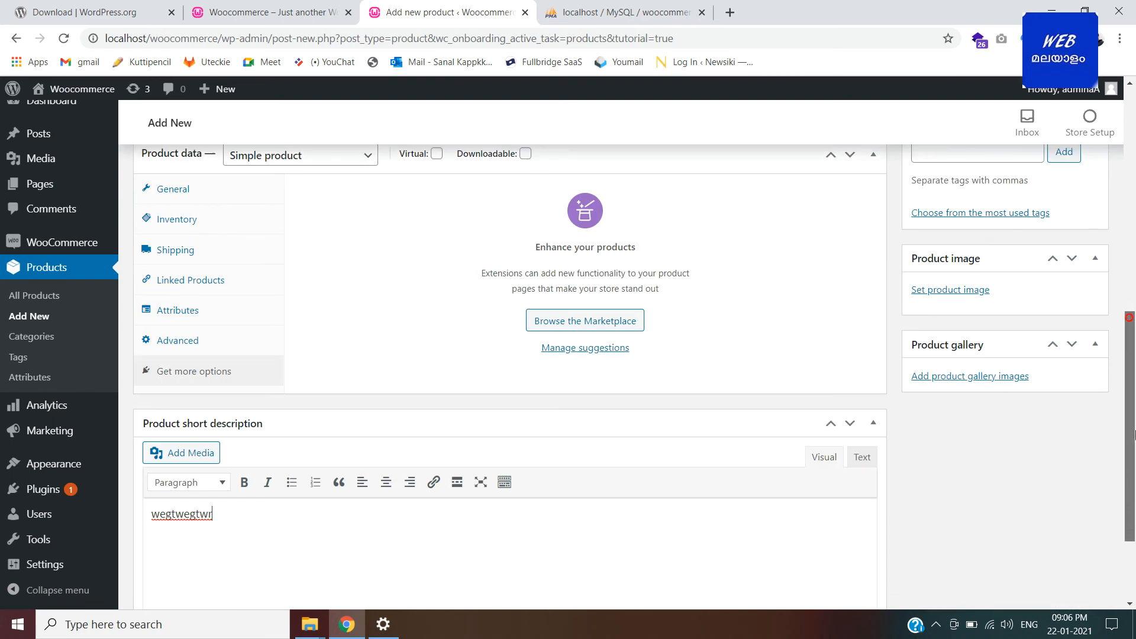
Step: Upload the bear picture from C:\wamp64\www\newsiki.com\wp-content\uploads\2021\01 for the product image
left_click(940, 295)
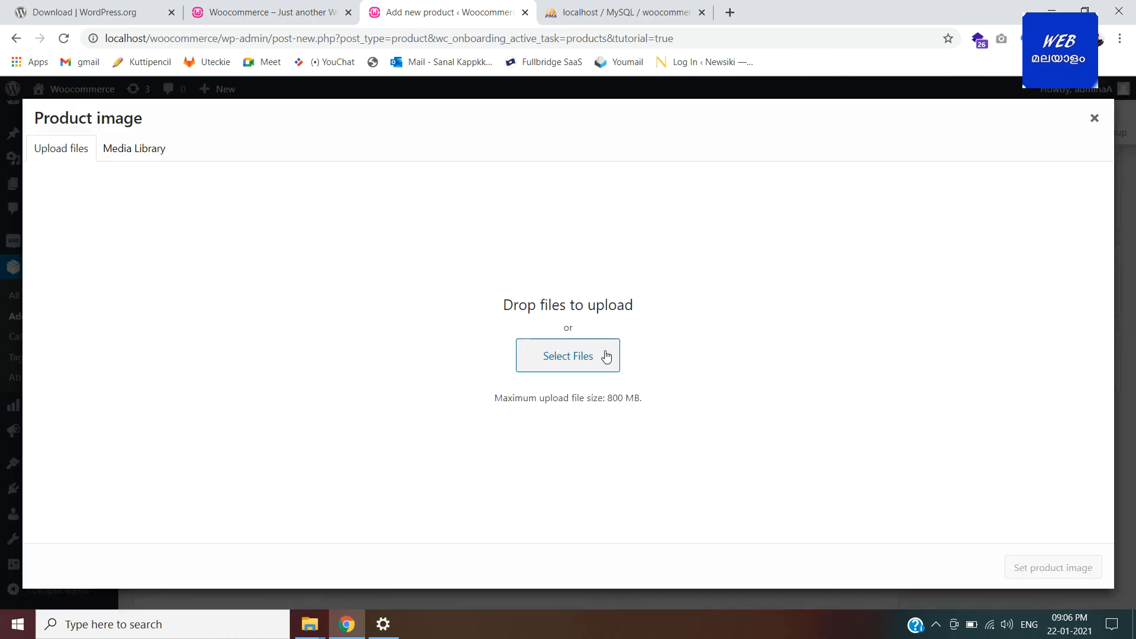
left_click(571, 357)
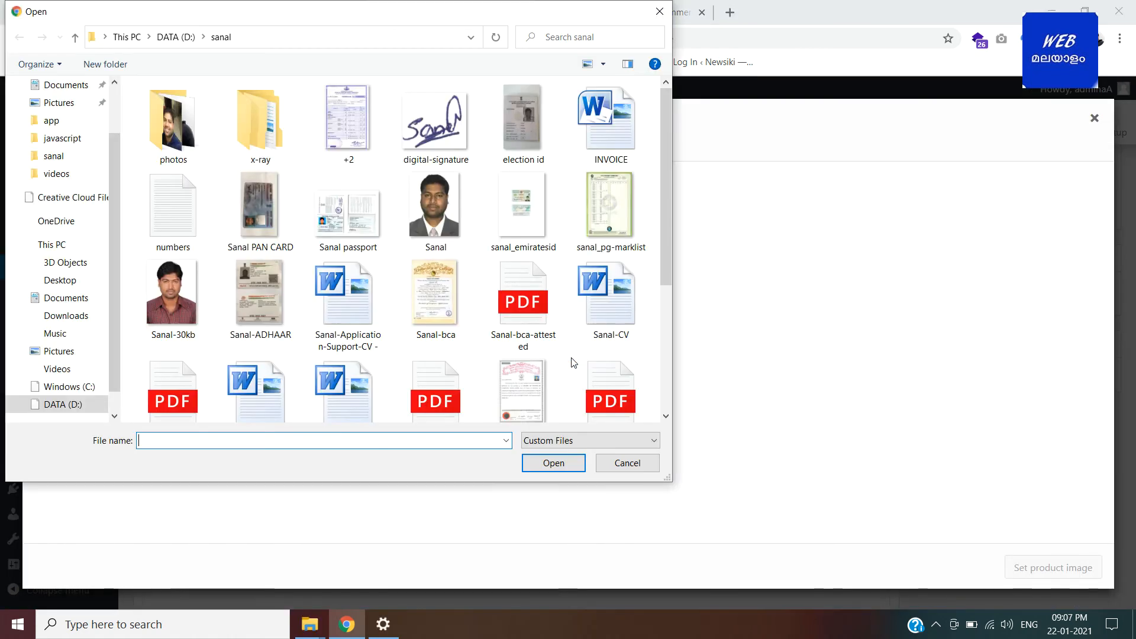
left_click(57, 287)
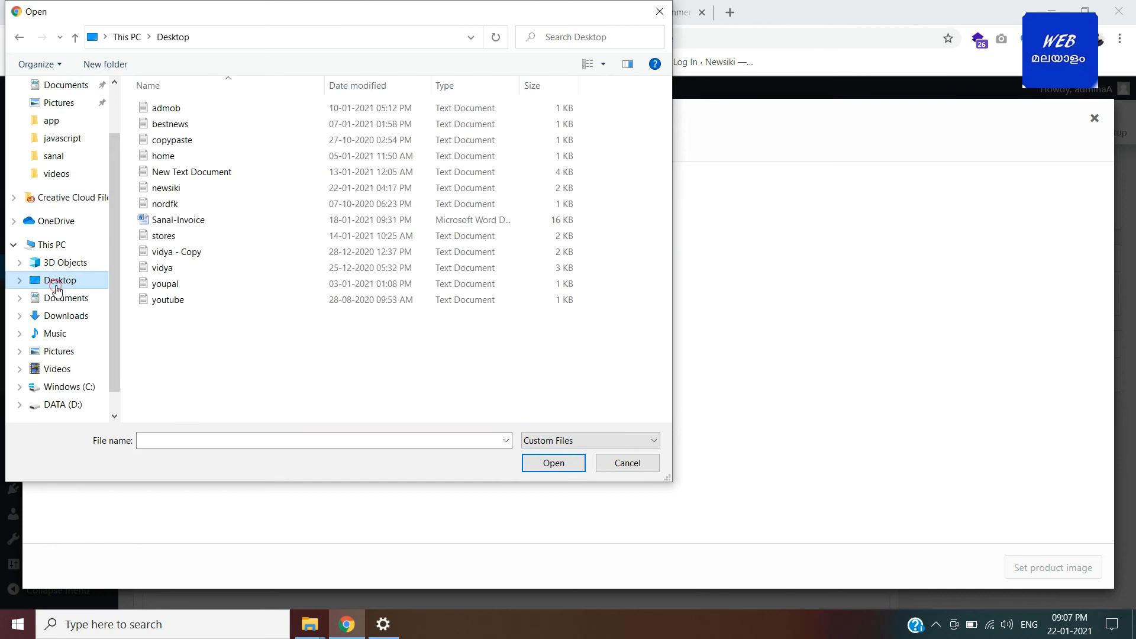
left_click(66, 385)
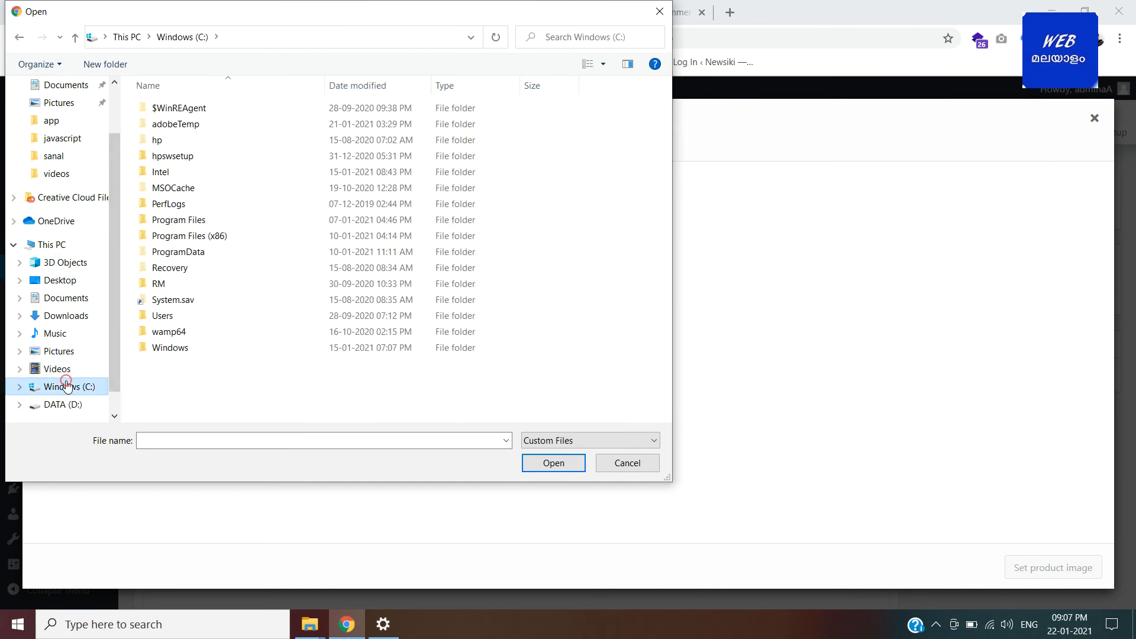
double_click(188, 331)
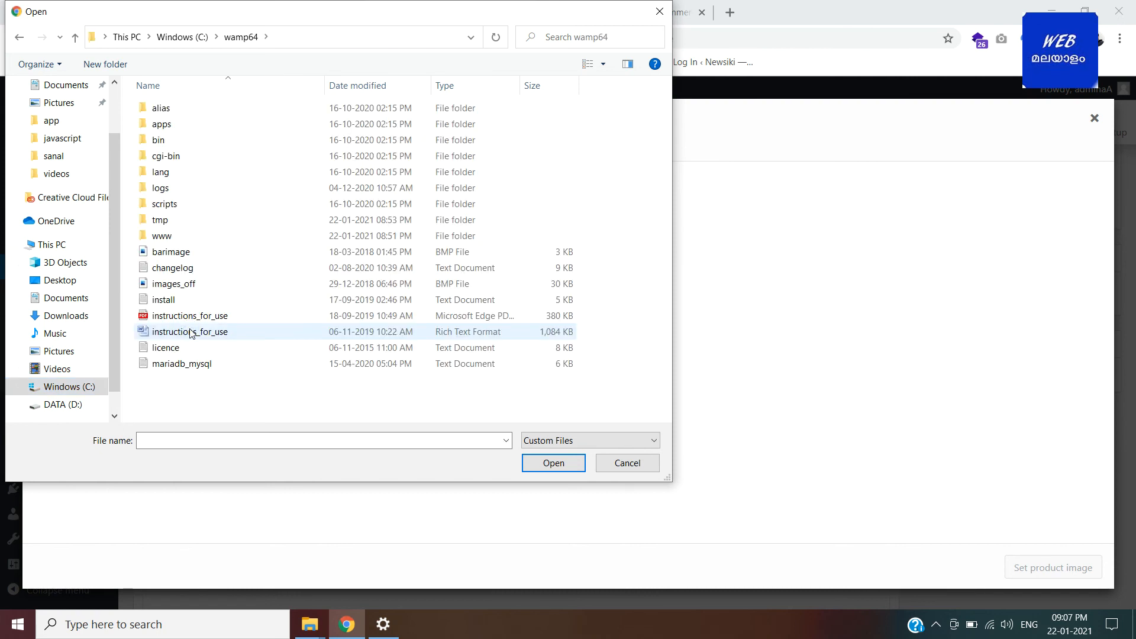
double_click(176, 236)
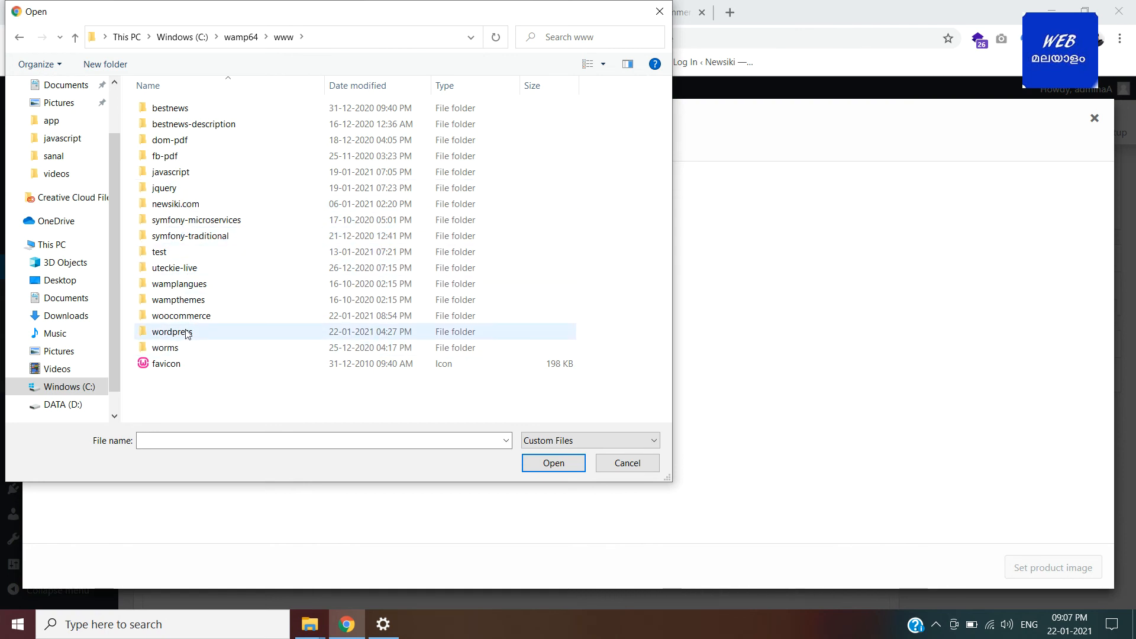
double_click(186, 204)
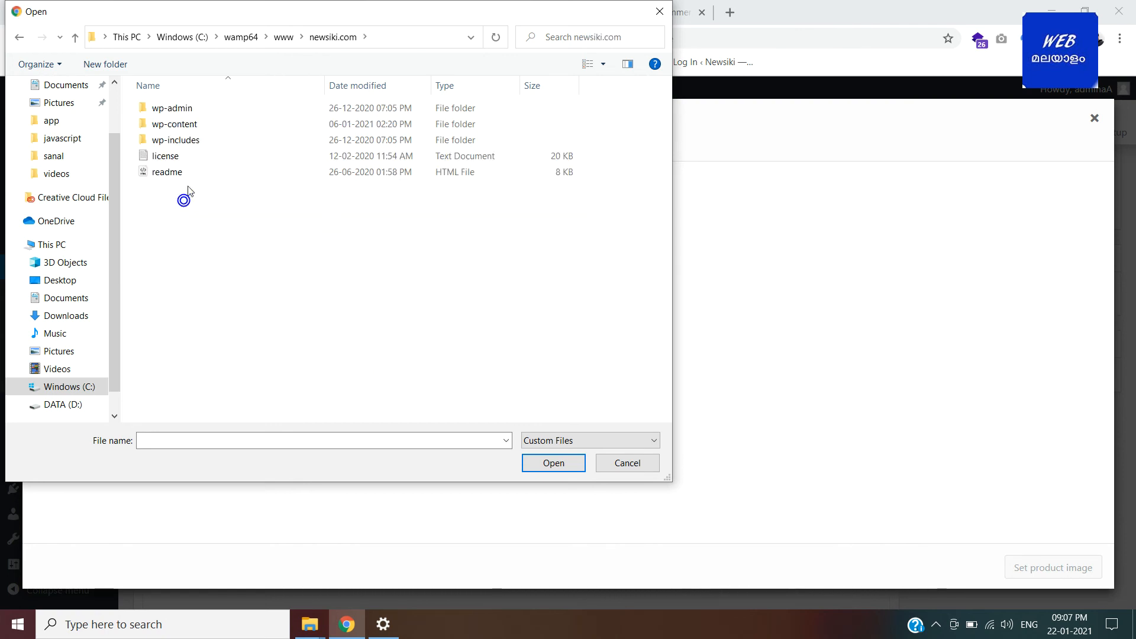
double_click(211, 126)
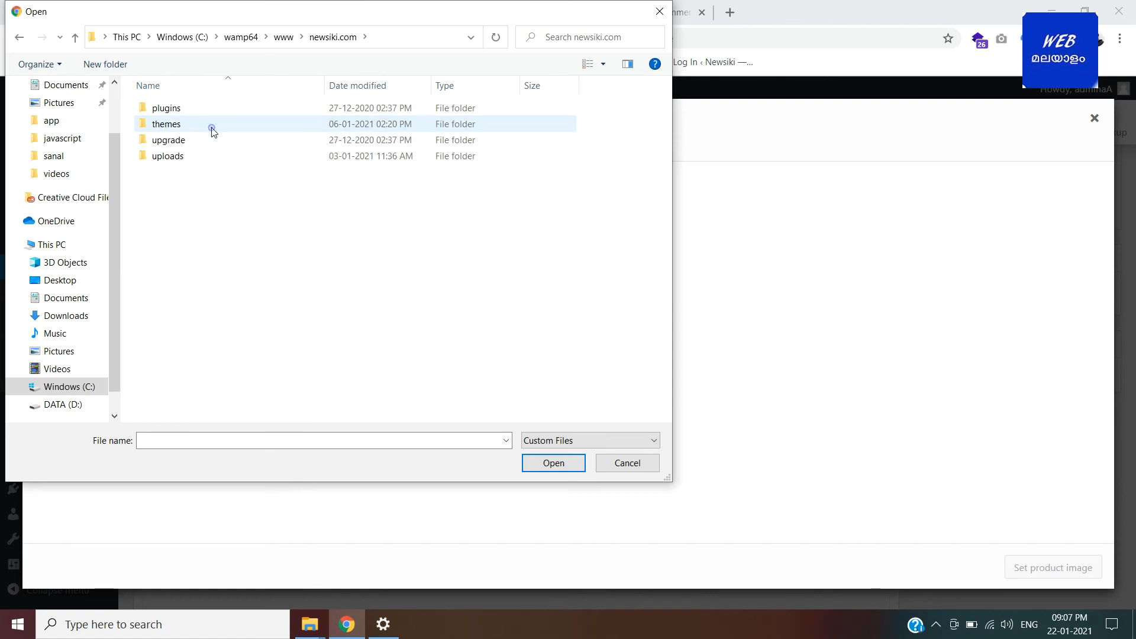
double_click(195, 156)
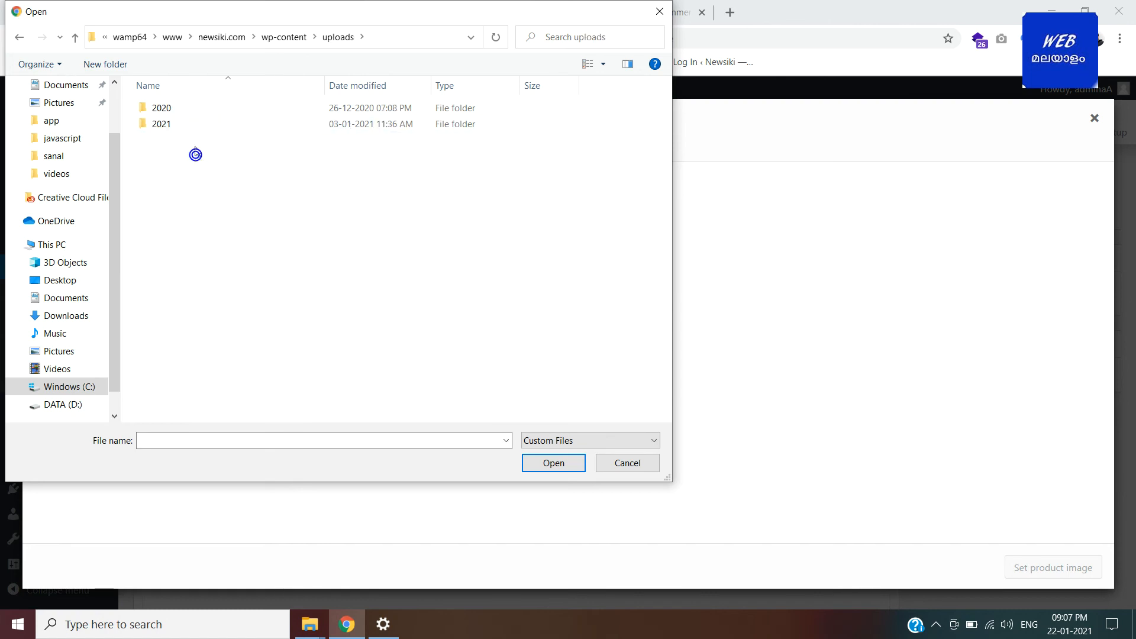
double_click(191, 128)
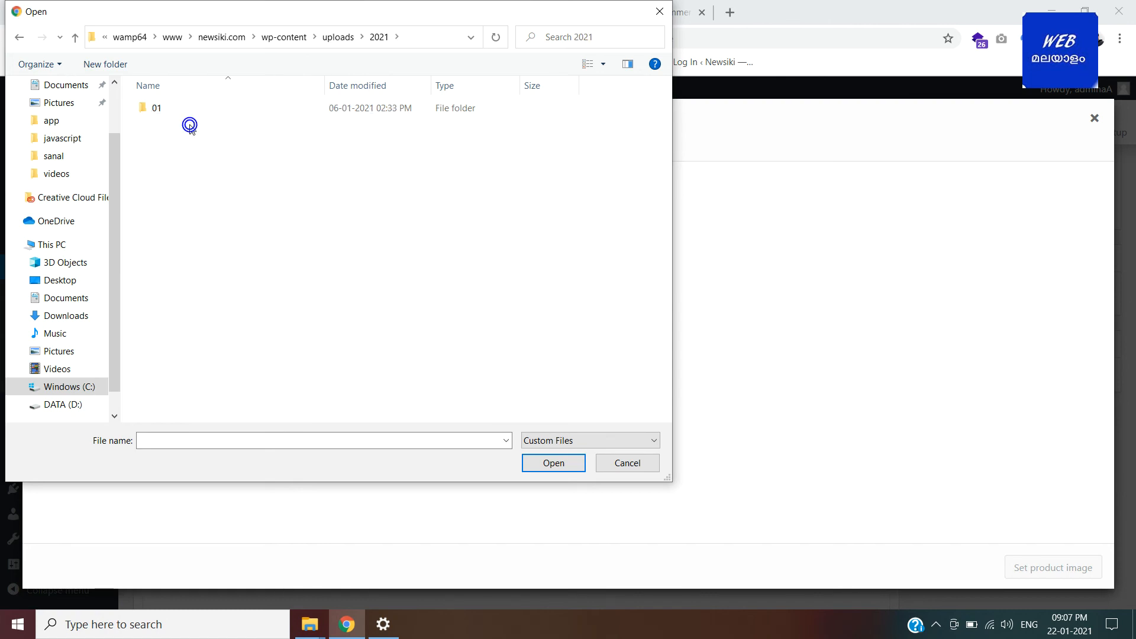
double_click(183, 110)
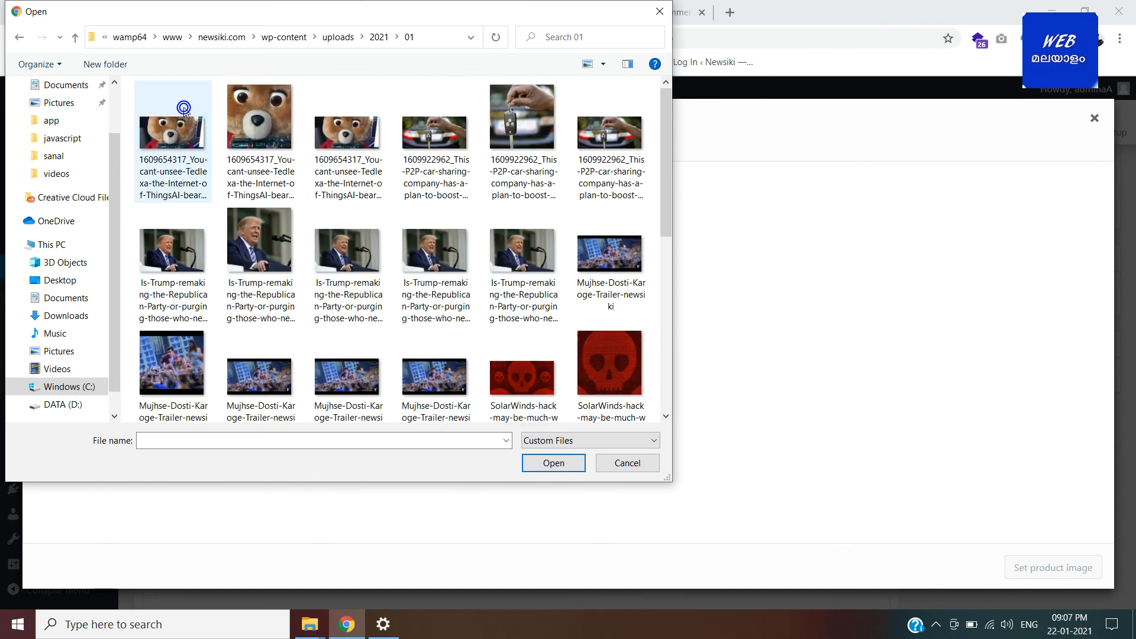
double_click(251, 106)
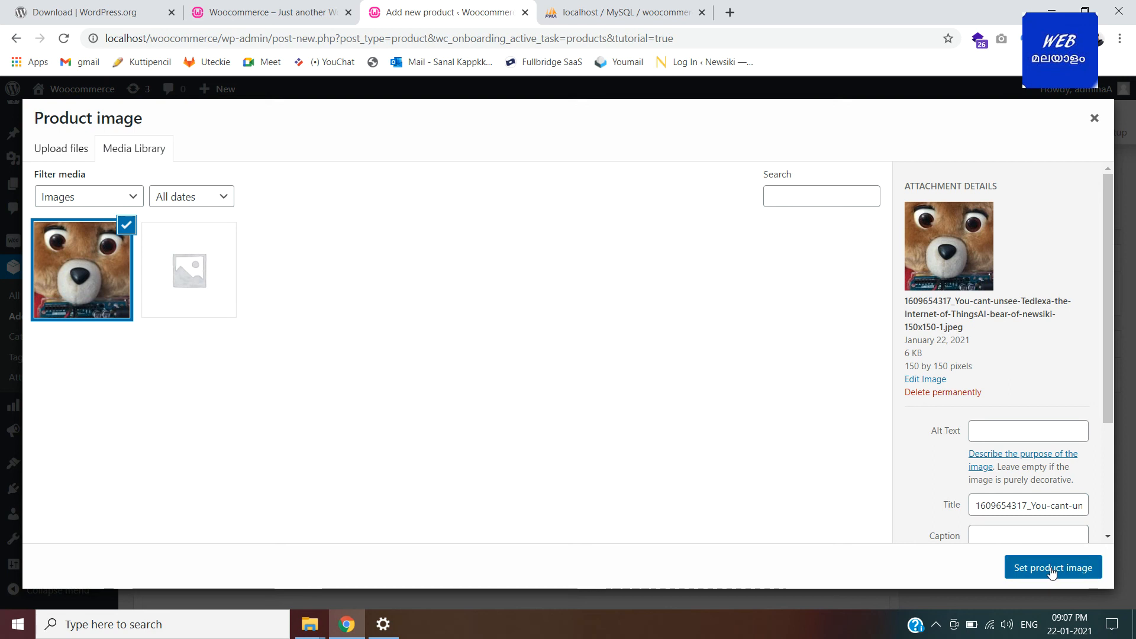
Step: Set the bear picture as the product image and publish Product 1
left_click(1051, 569)
left_click_drag(1134, 441, 1134, 240)
left_click(1069, 393)
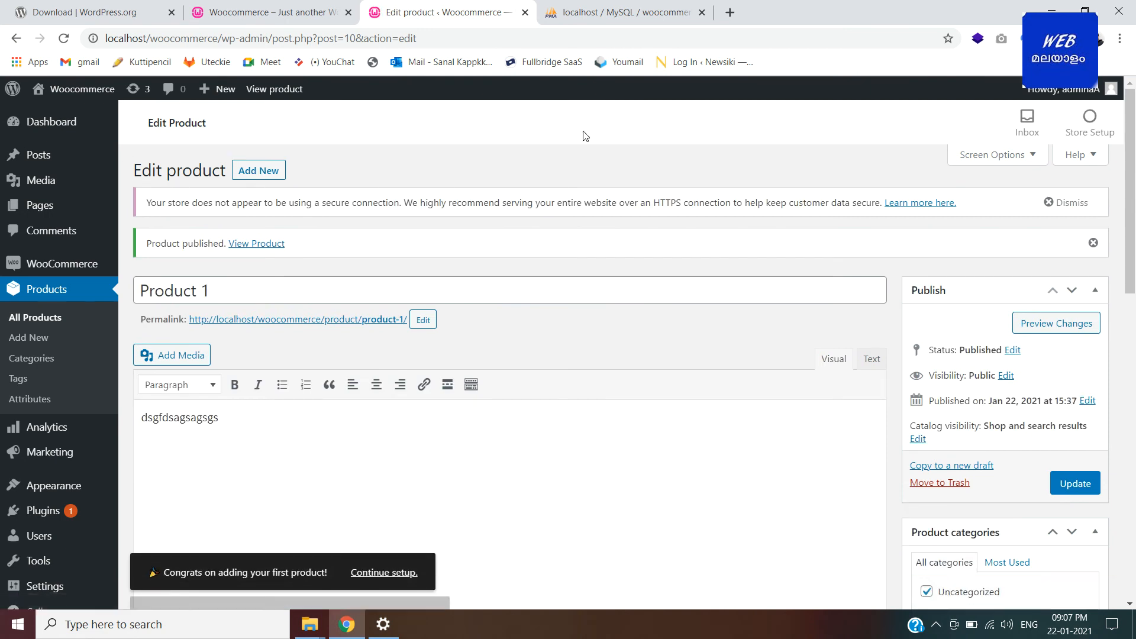
Step: Add Product 1 to the cart from the storefront's Shop page
left_click(274, 7)
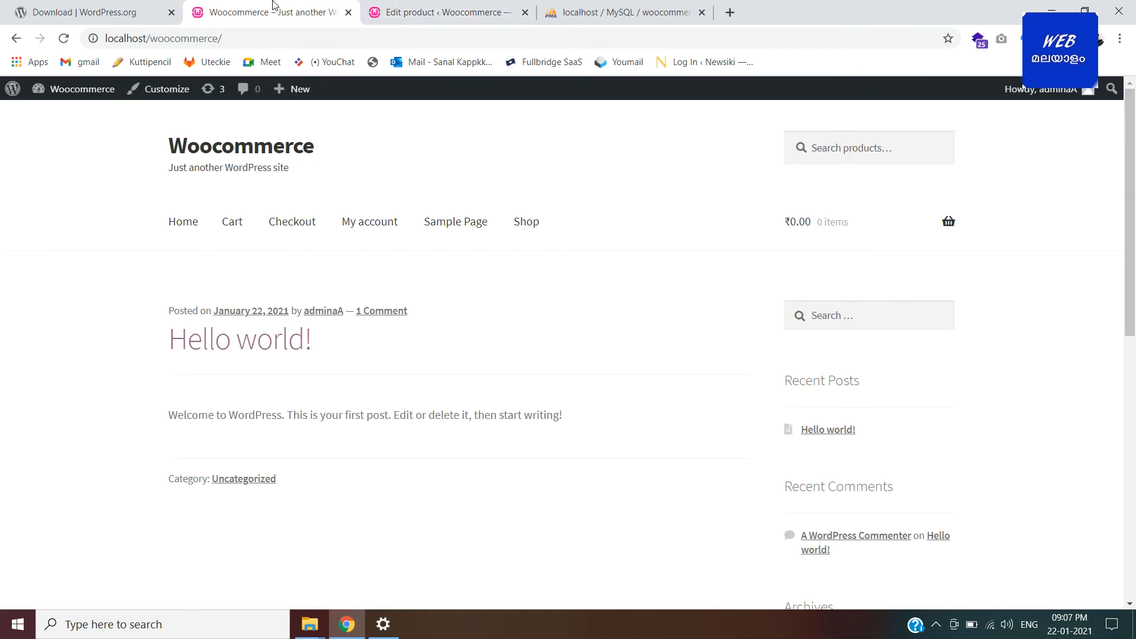
left_click(534, 222)
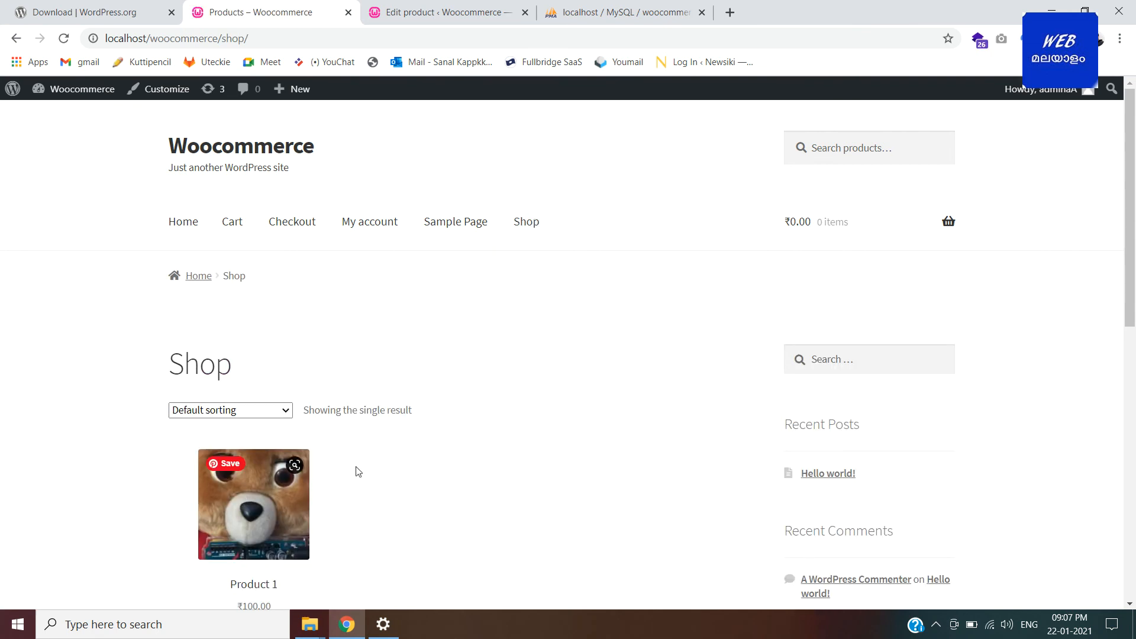
scroll(847, 473, "down", 3)
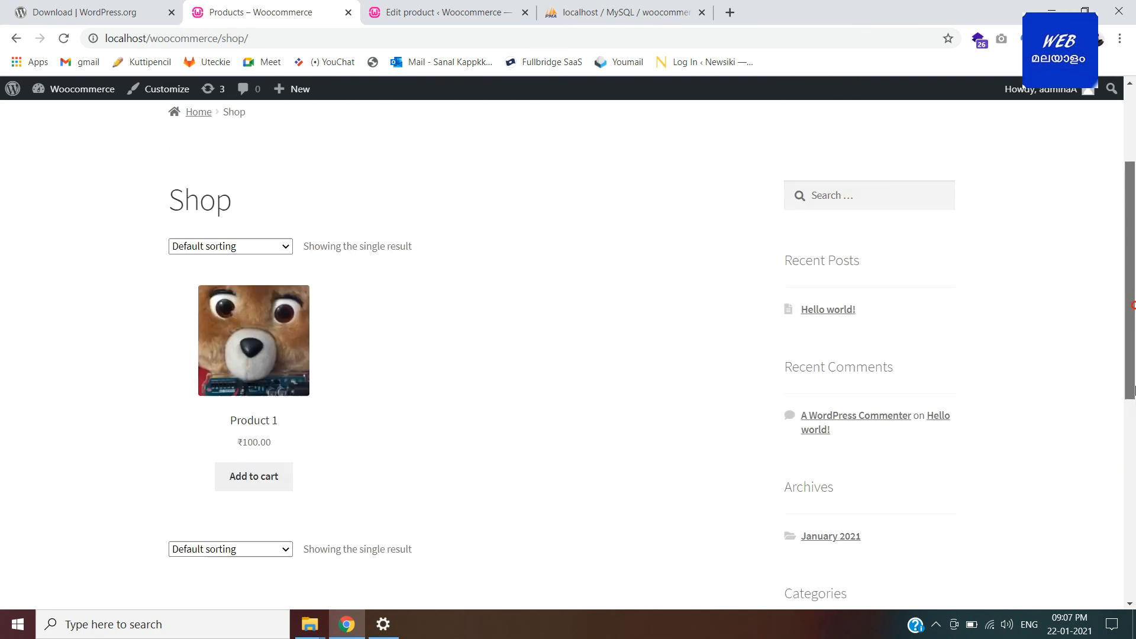
left_click(249, 438)
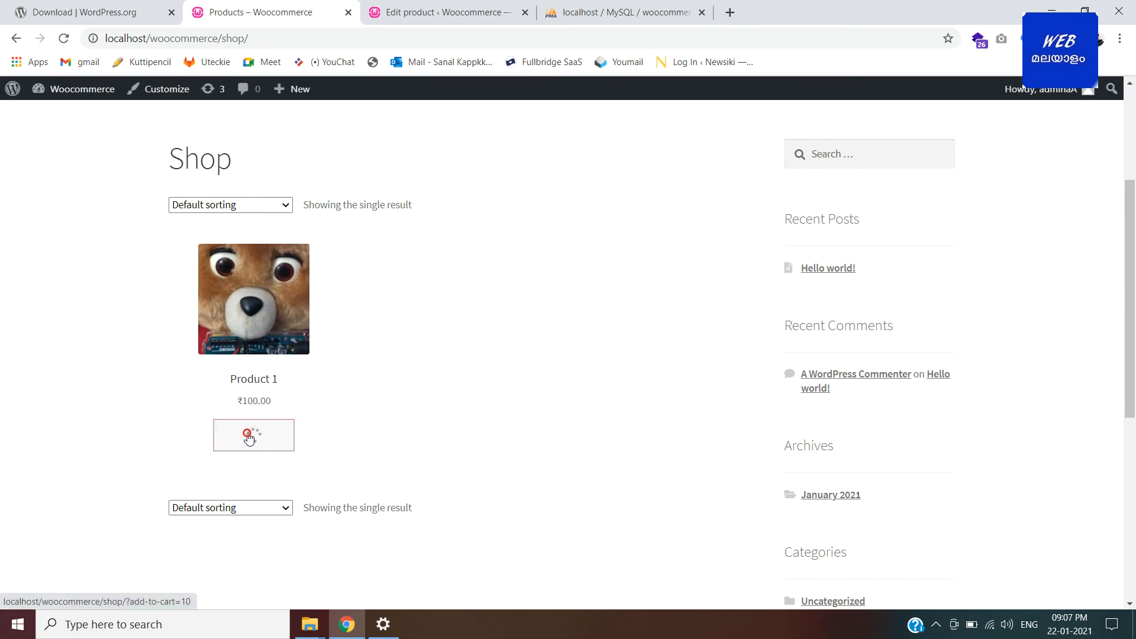
Step: View the checkout listing Product 1 at ₹100.00, then return to the product editor
scroll(249, 438, "up", 3)
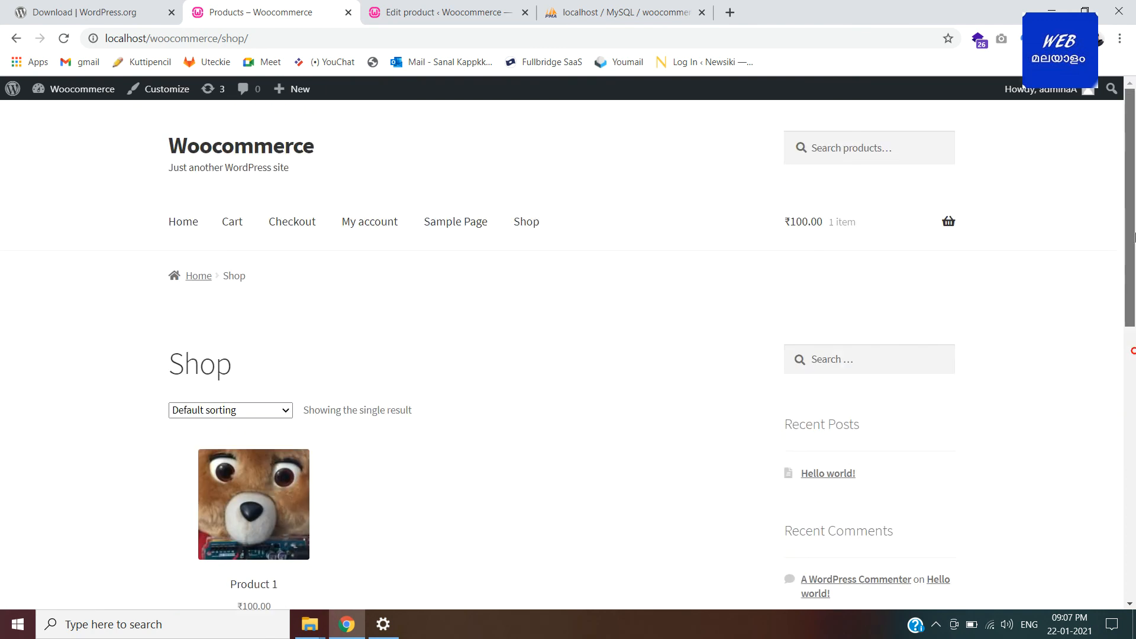
mouse_move(817, 229)
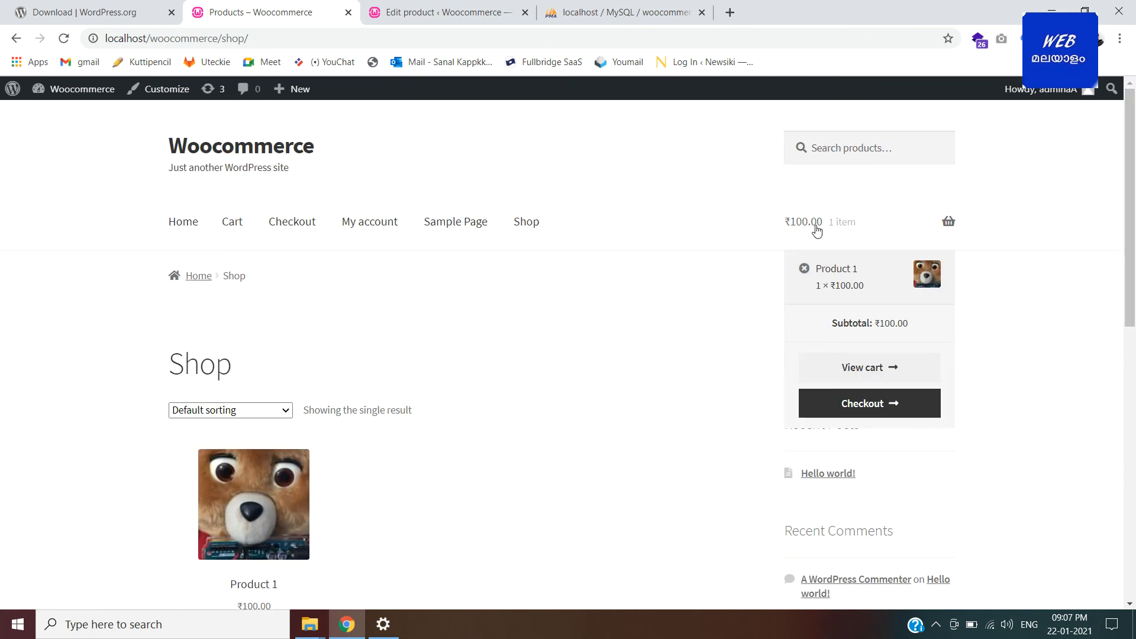
left_click(864, 404)
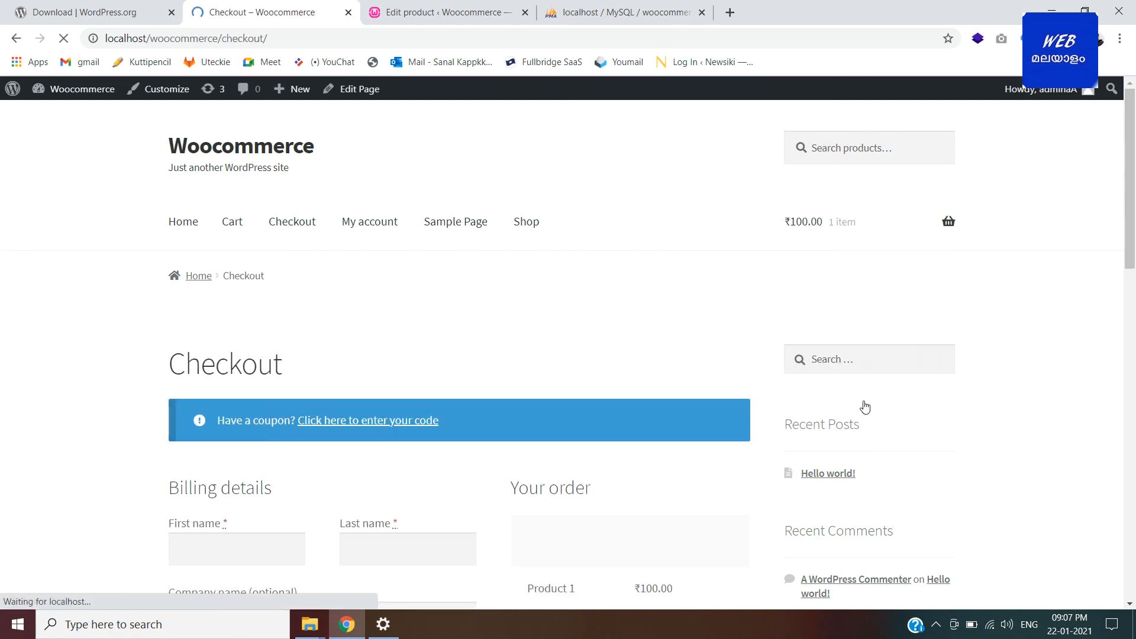
left_click_drag(1133, 200, 1095, 333)
scroll(1094, 301, "up", 5)
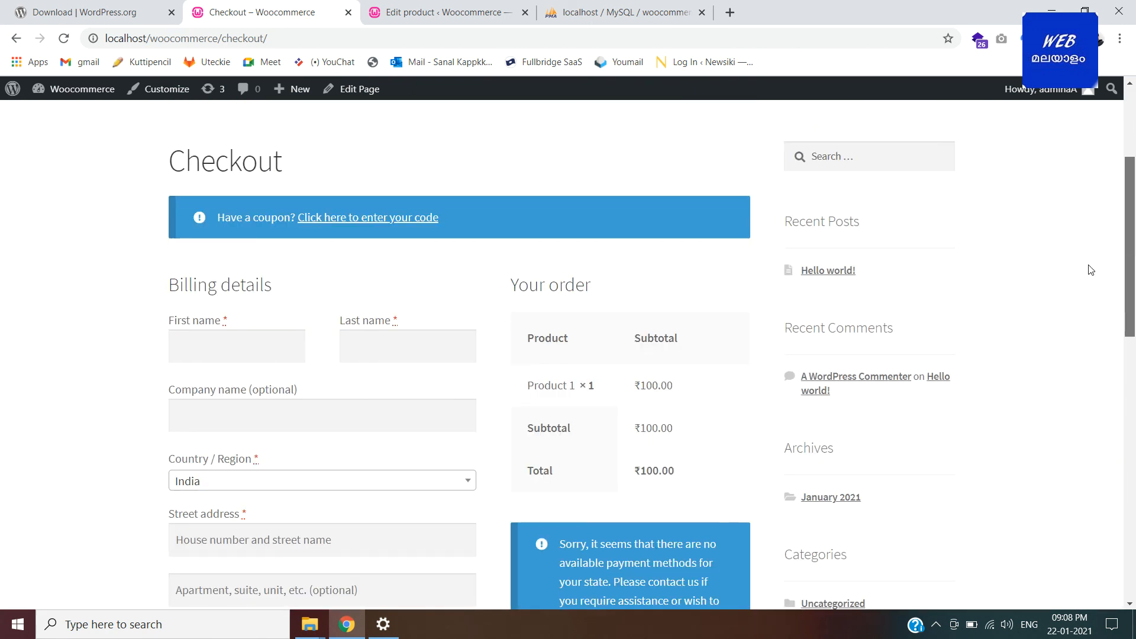
left_click(441, 12)
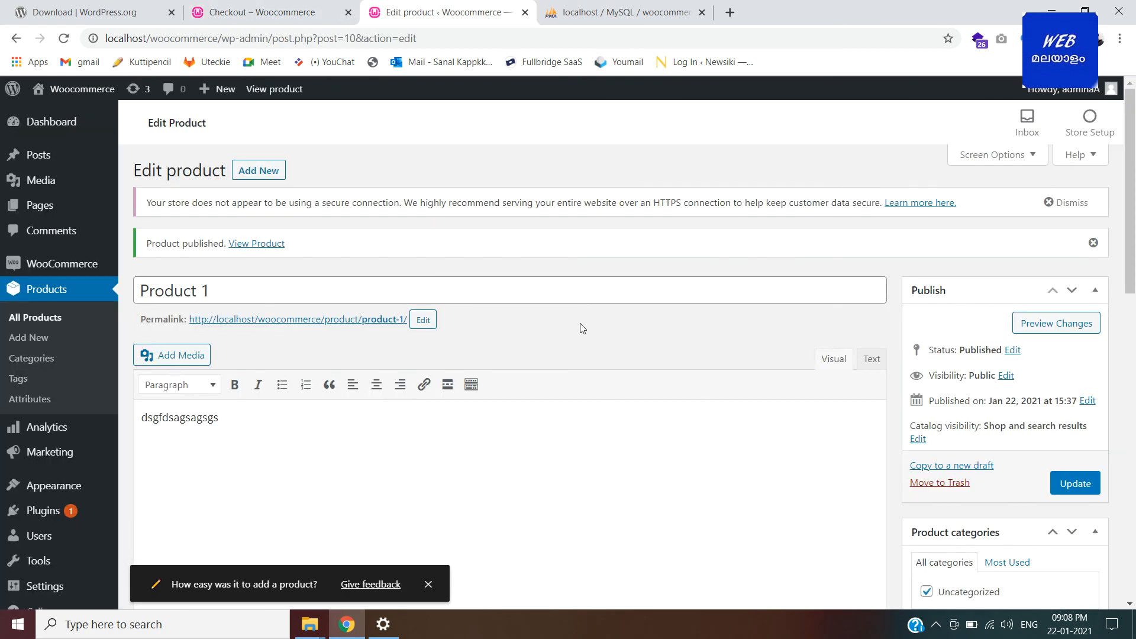
Step: Leave the product editor for WooCommerce Home, then view the still-empty Orders list
mouse_move(1133, 141)
left_mouse_down()
mouse_move(1133, 208)
mouse_move(1133, 159)
left_mouse_up()
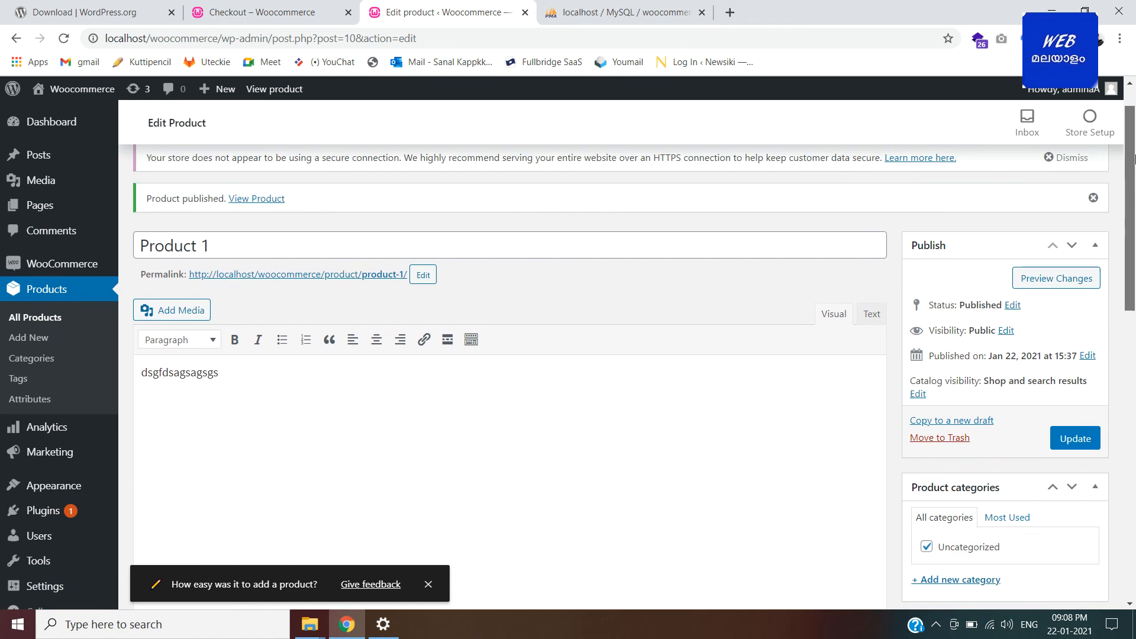
left_click(41, 265)
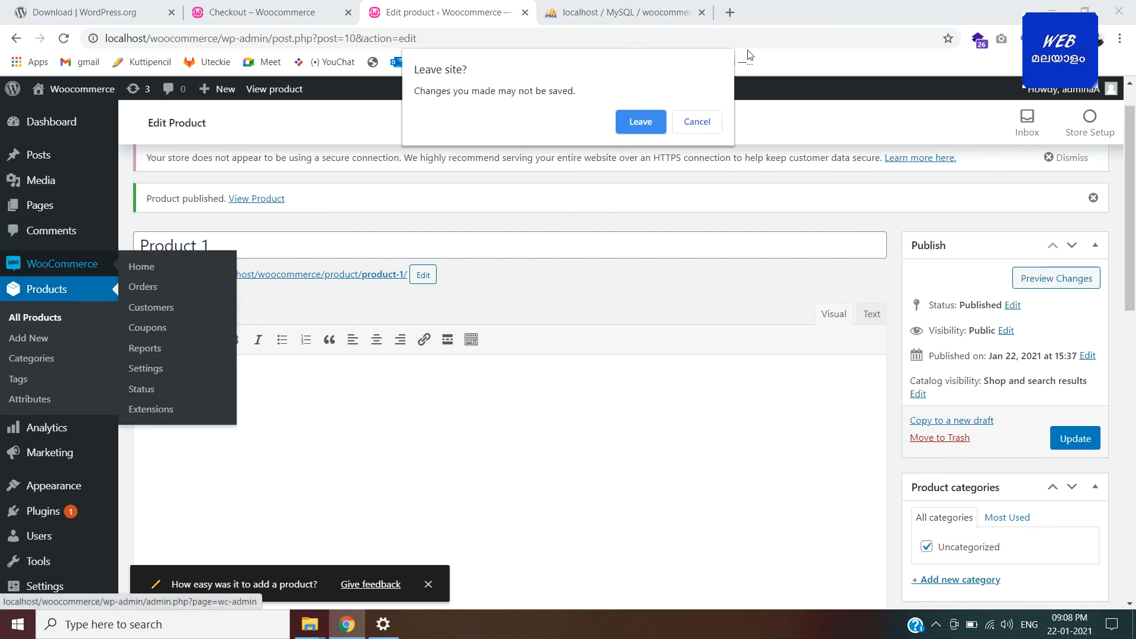
left_click(641, 123)
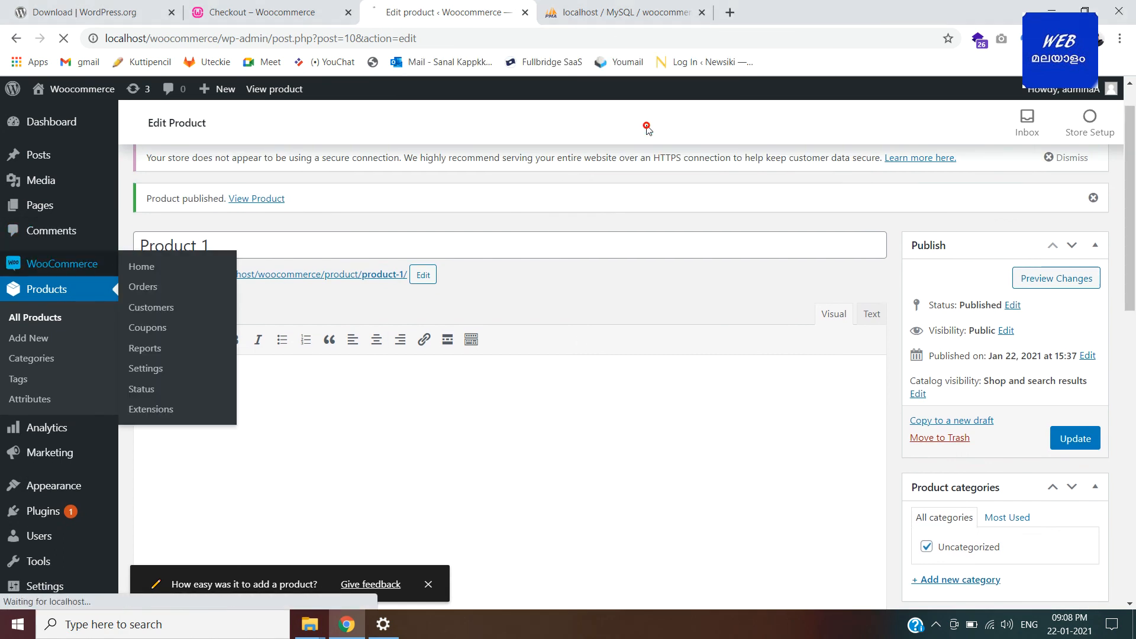
left_click(85, 273)
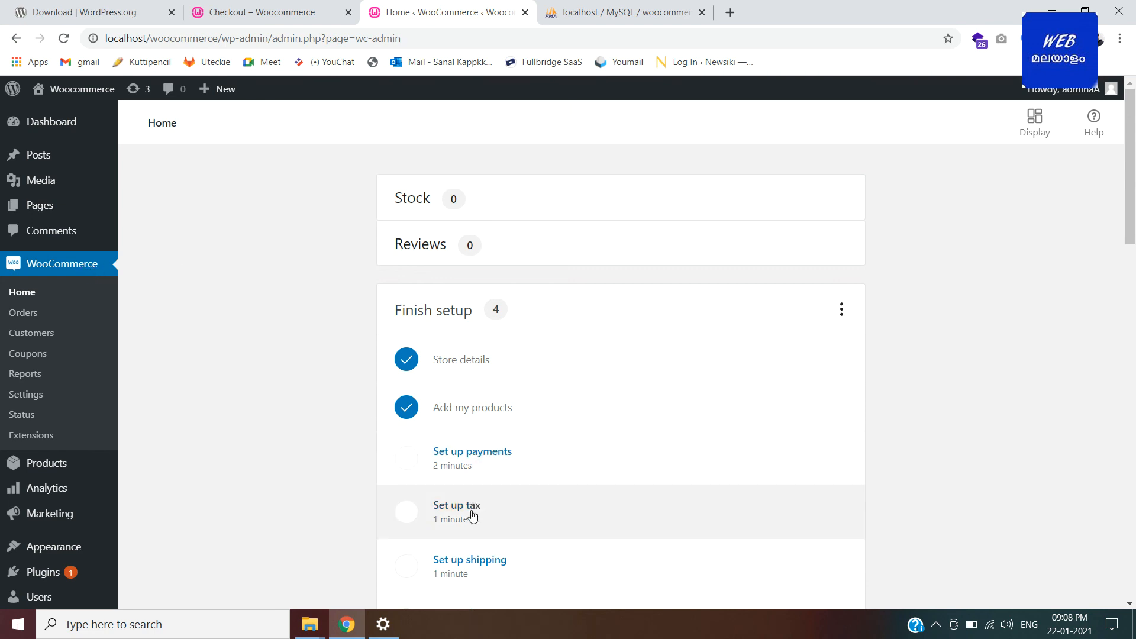
scroll(1120, 266, "down", 8)
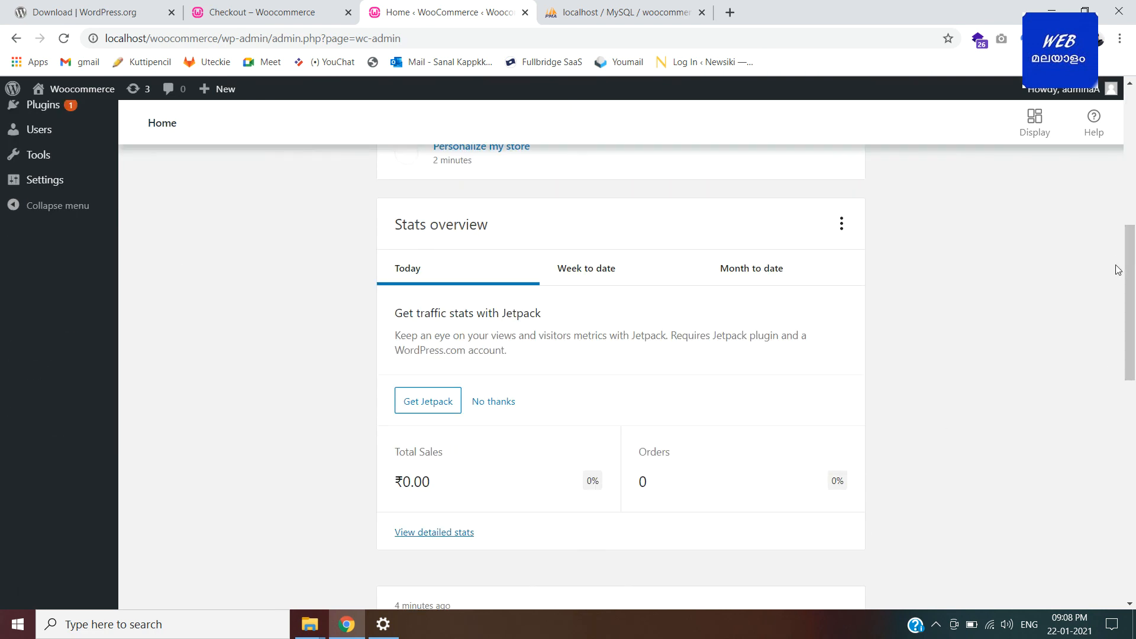
scroll(1124, 278, "down", 6)
scroll(1131, 296, "up", 14)
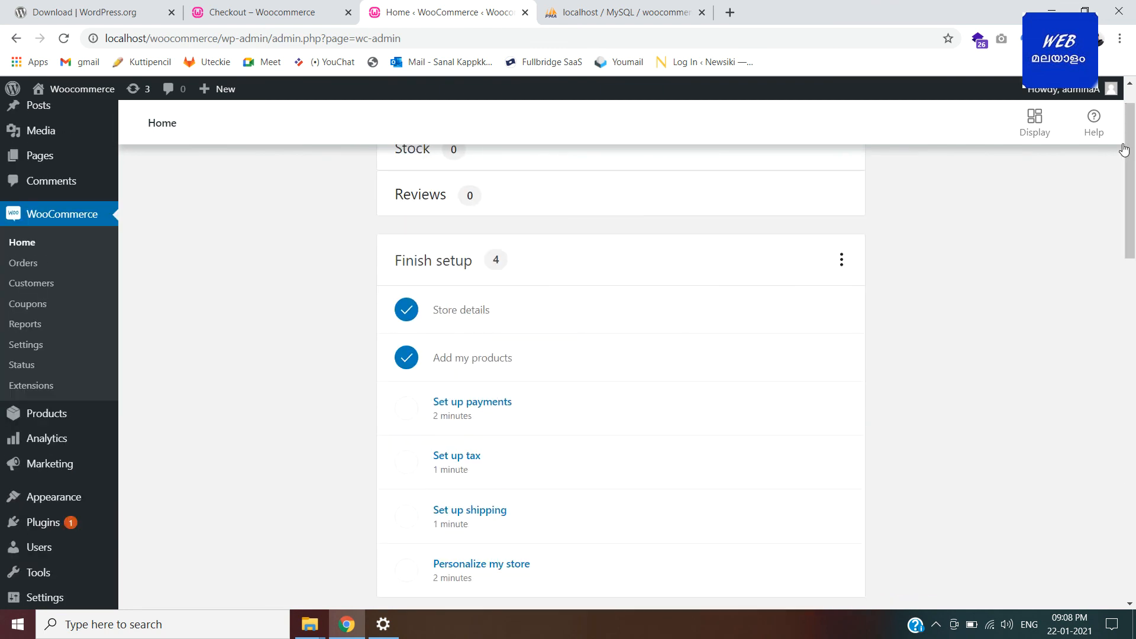
left_click(19, 261)
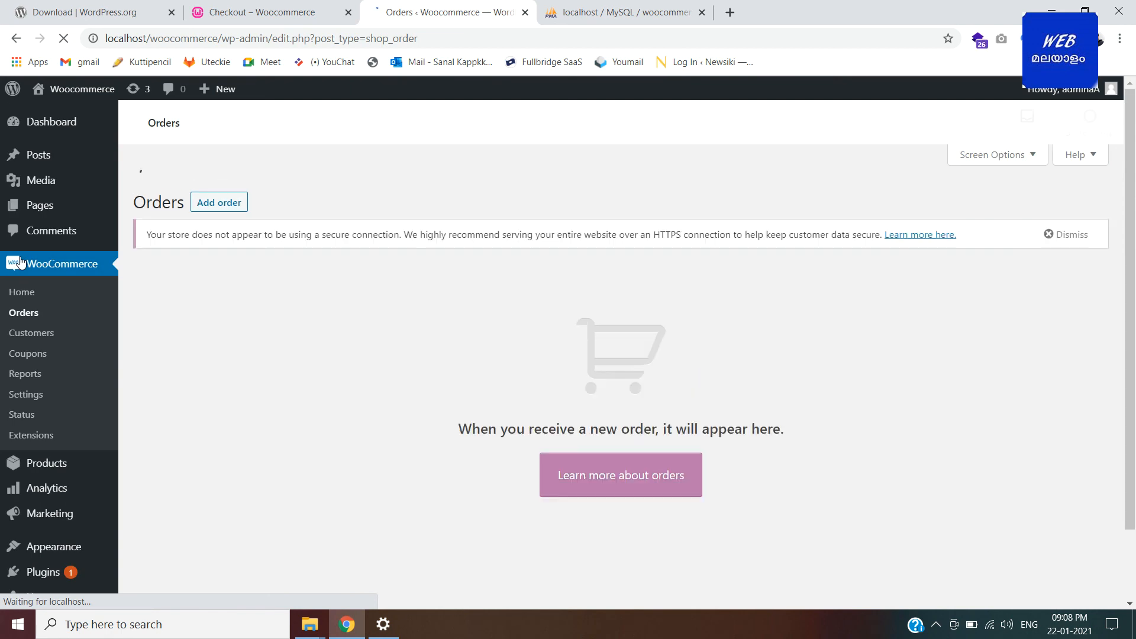
Step: Browse WooCommerce Customers and Reports, ending on General settings with the India — Kerala store address
left_click(38, 335)
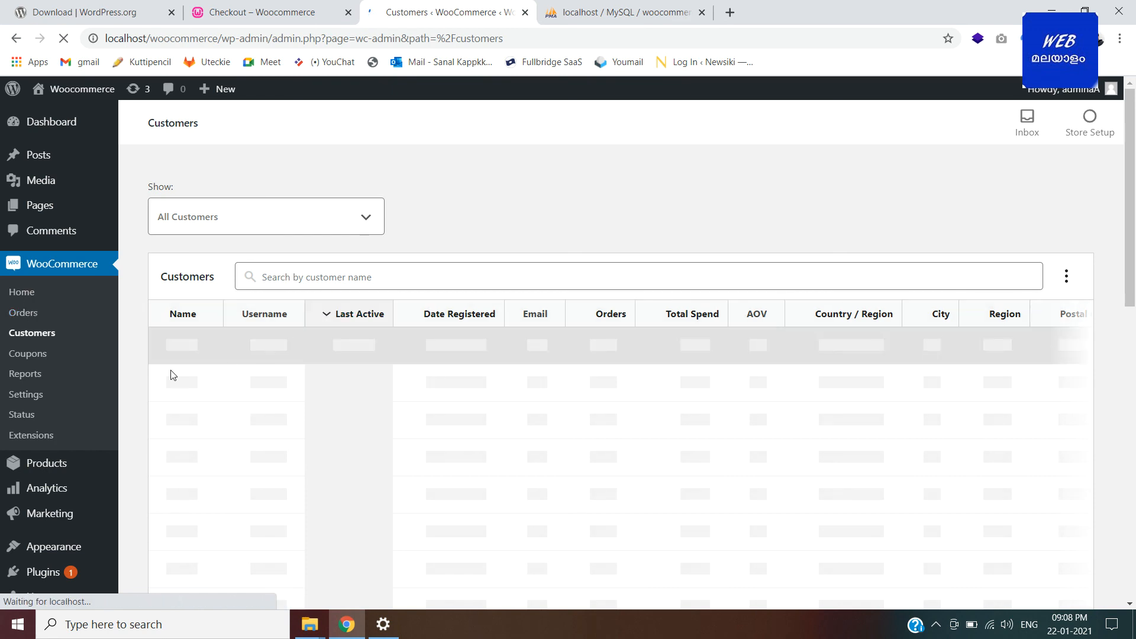
left_click(35, 372)
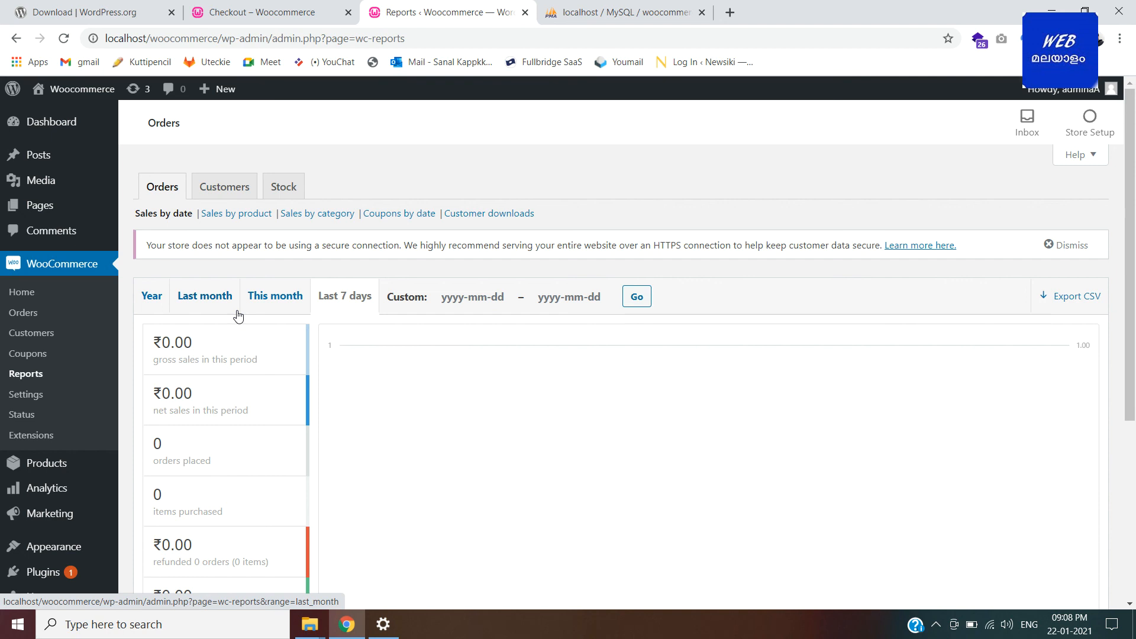
left_click(26, 394)
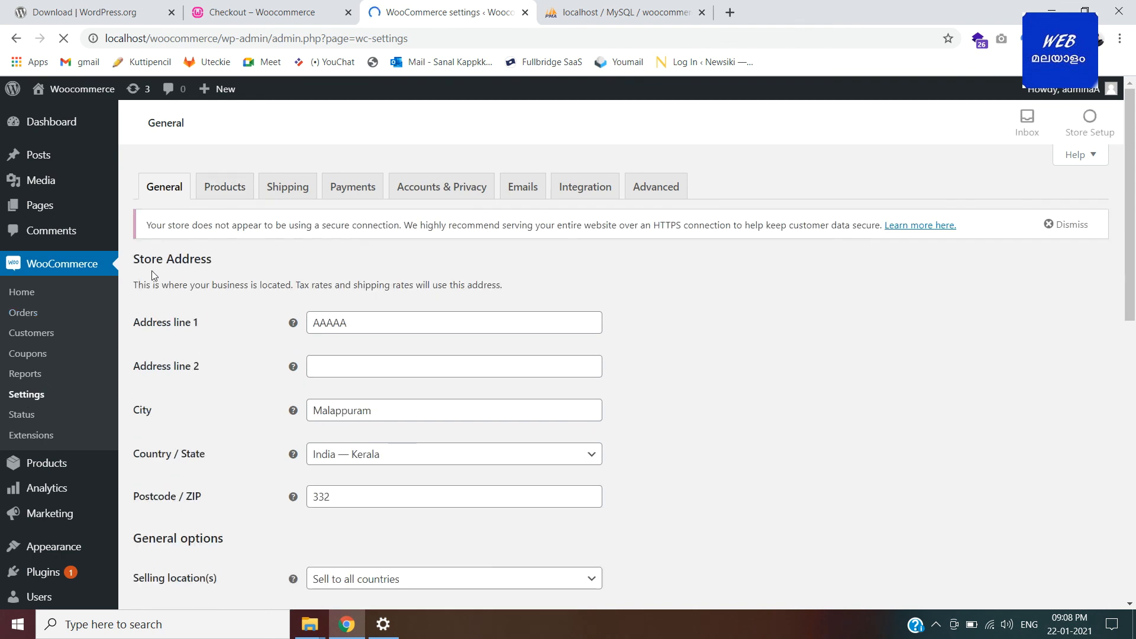
Step: Review the Products, Shipping and Payments settings, toggle Cash on delivery on and off, then view Accounts & Privacy
left_click(238, 187)
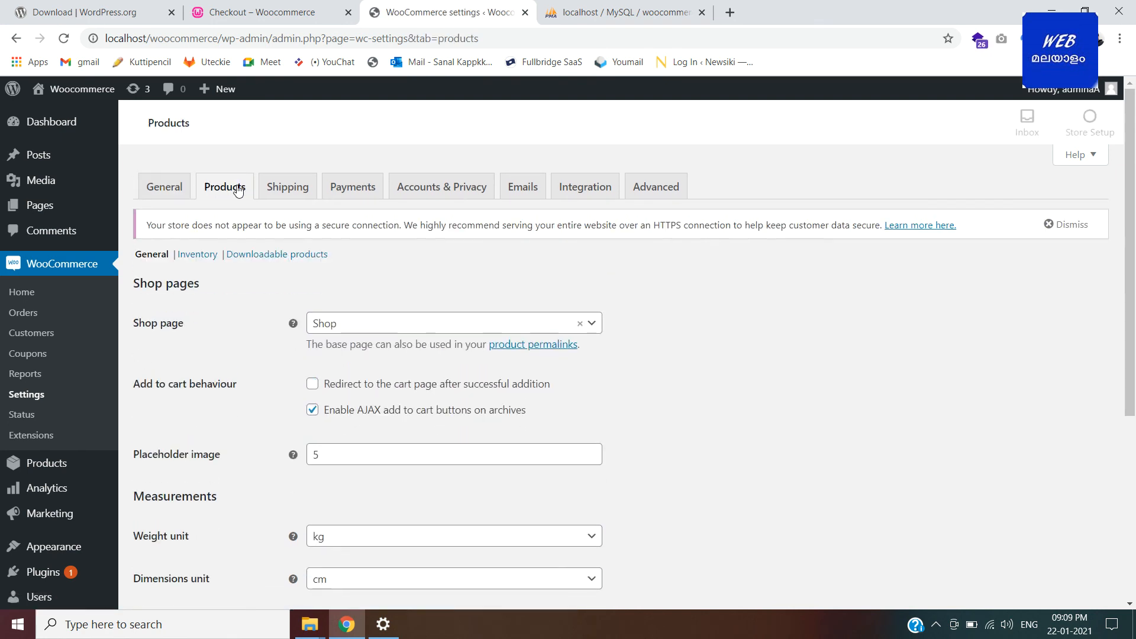
left_click(288, 187)
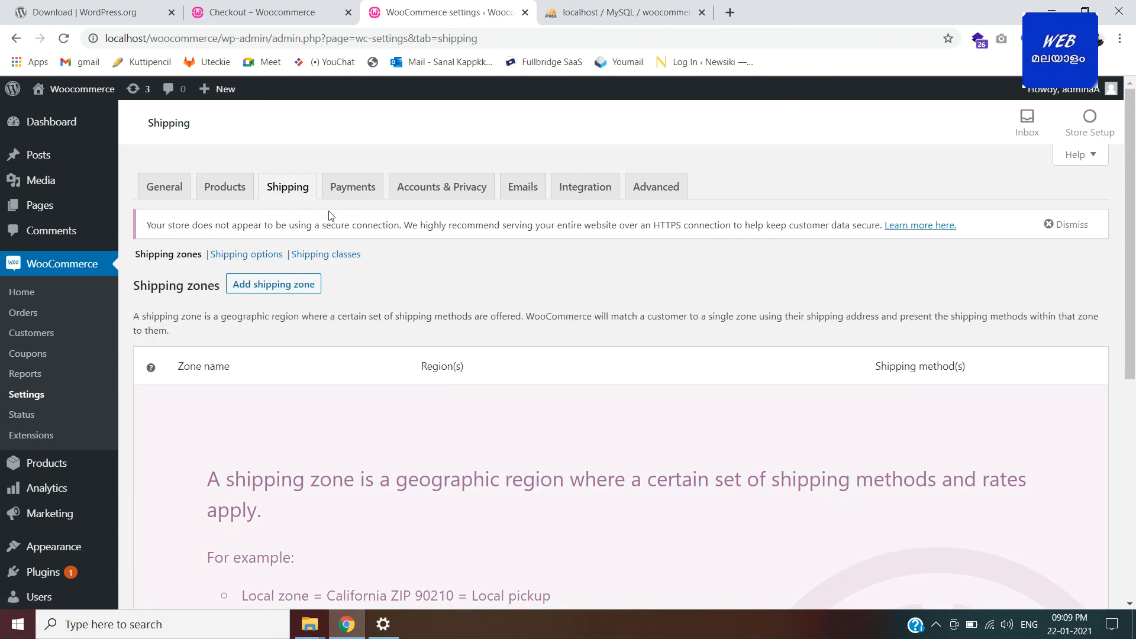
left_click(364, 196)
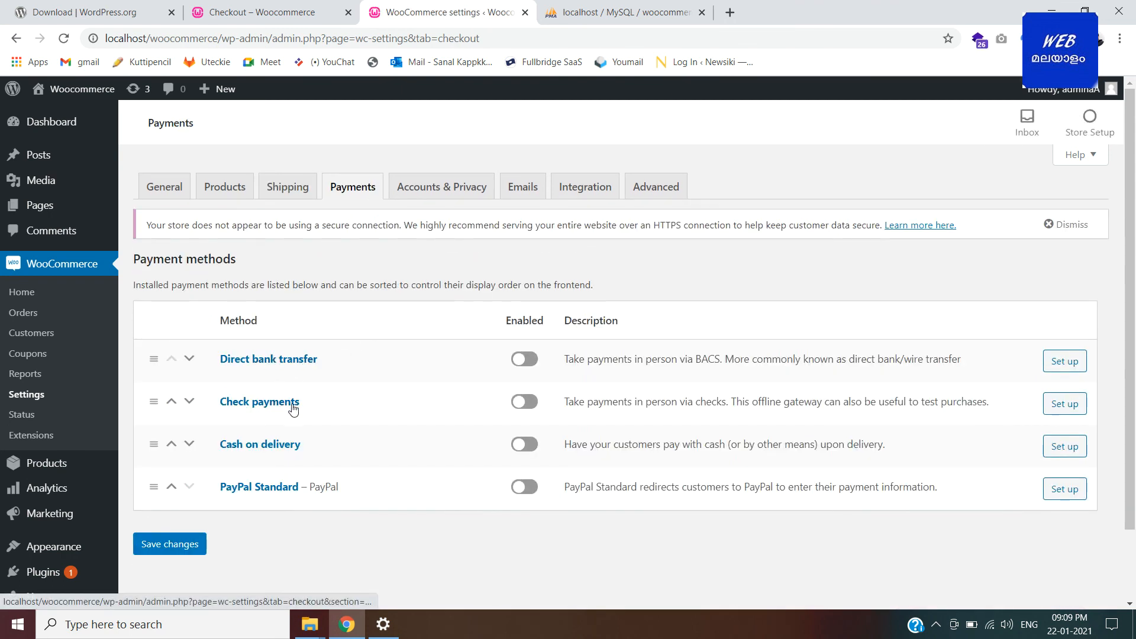
left_click(526, 445)
left_click(527, 444)
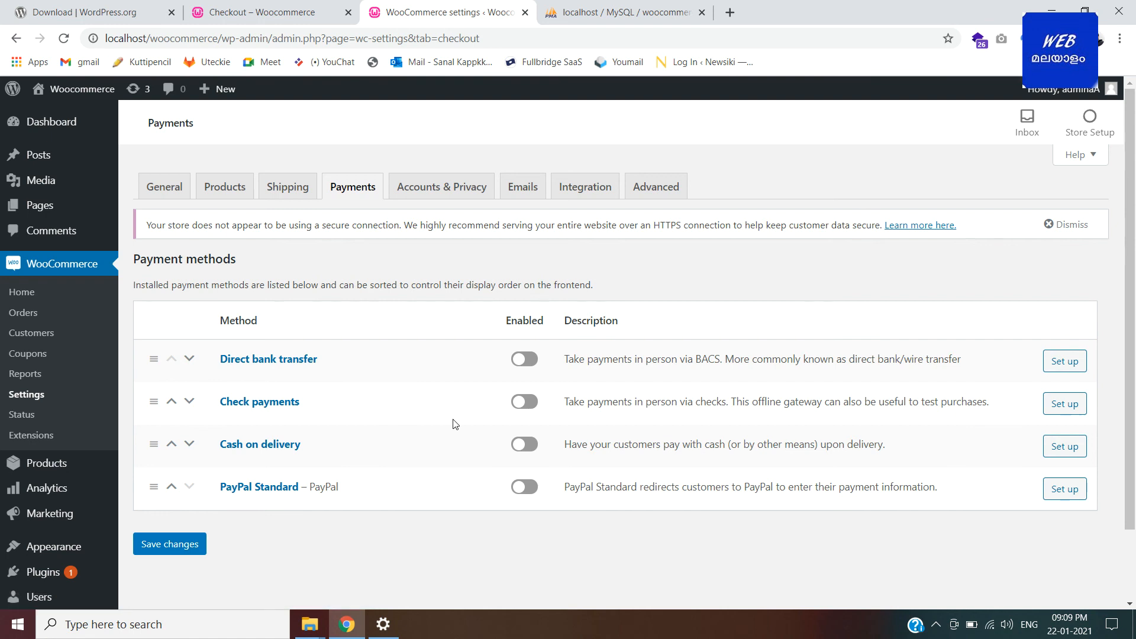
left_click(436, 190)
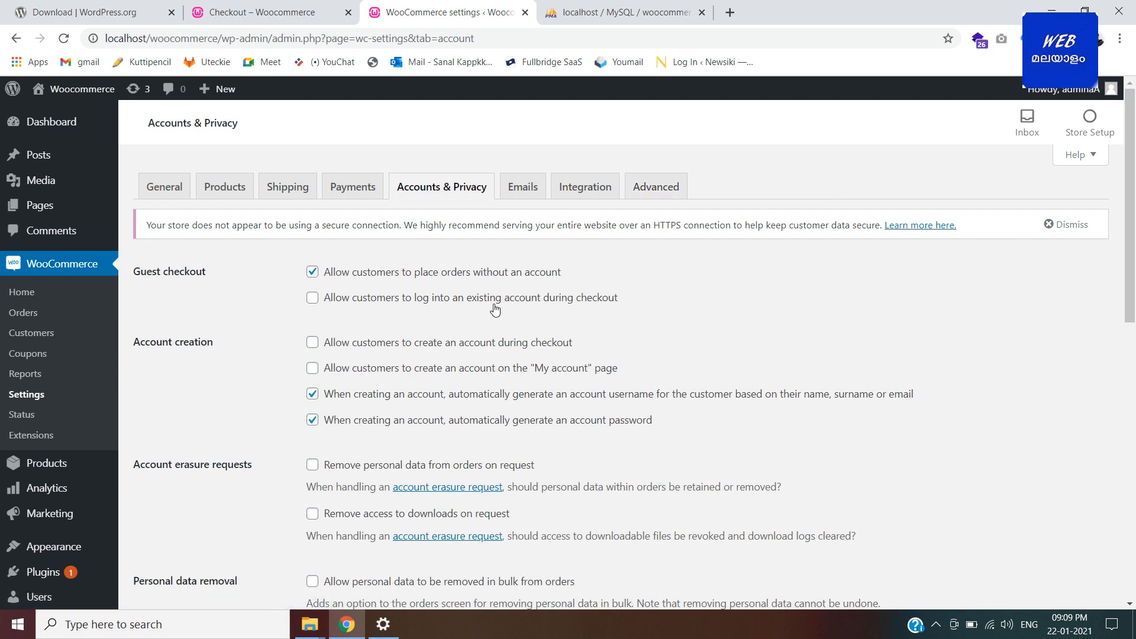
Step: Switch back to the Checkout page listing Product 1 at ₹100.00
left_click(283, 6)
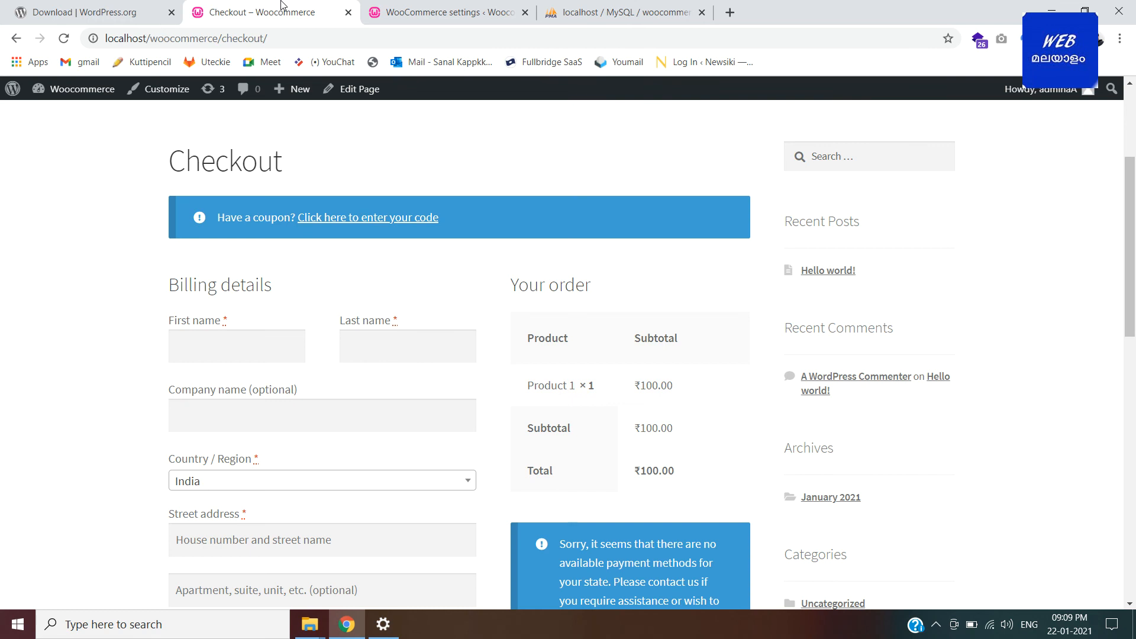